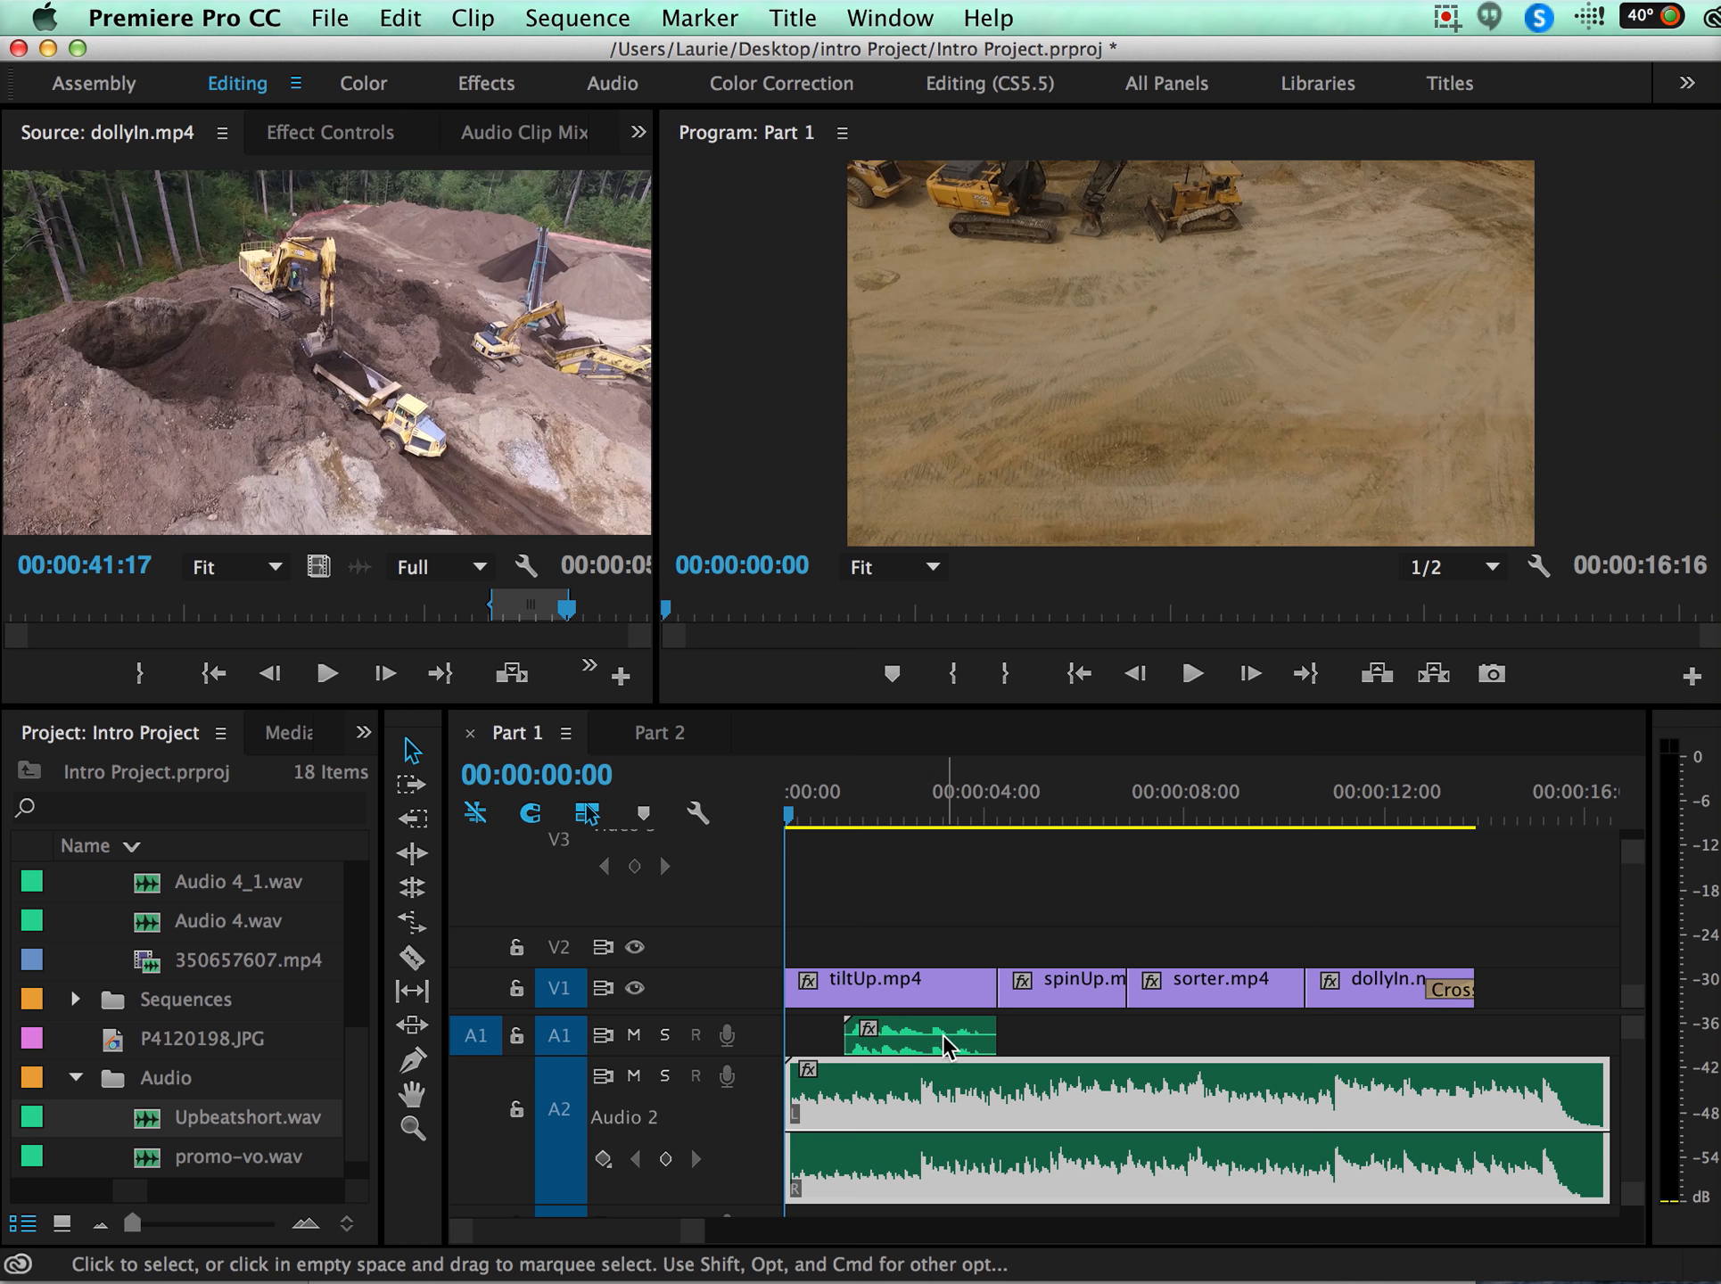
Play the opening of the Part 1 sequence to hear the voice-over on A1 against the music on A2.
scroll(939, 1067, "down", 2)
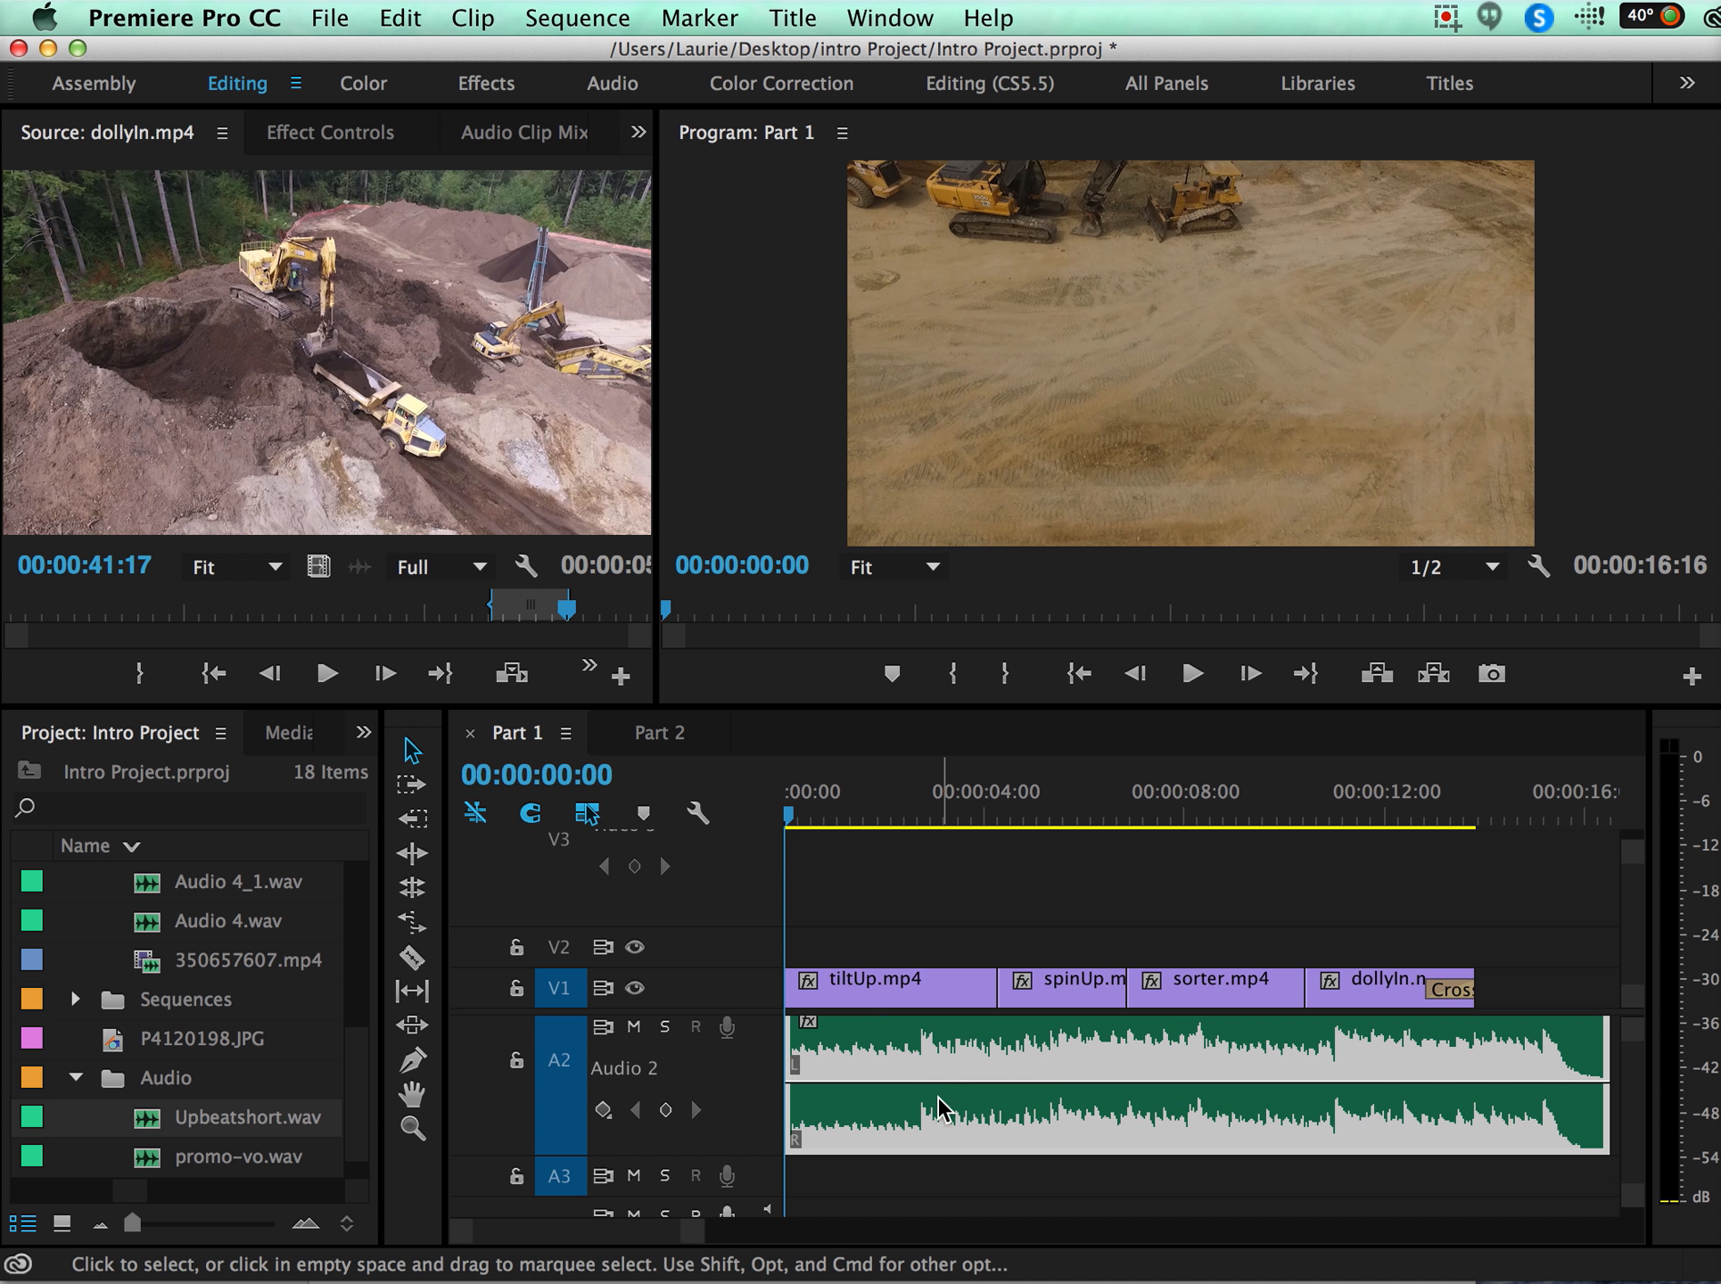
scroll(941, 1107, "up", 2)
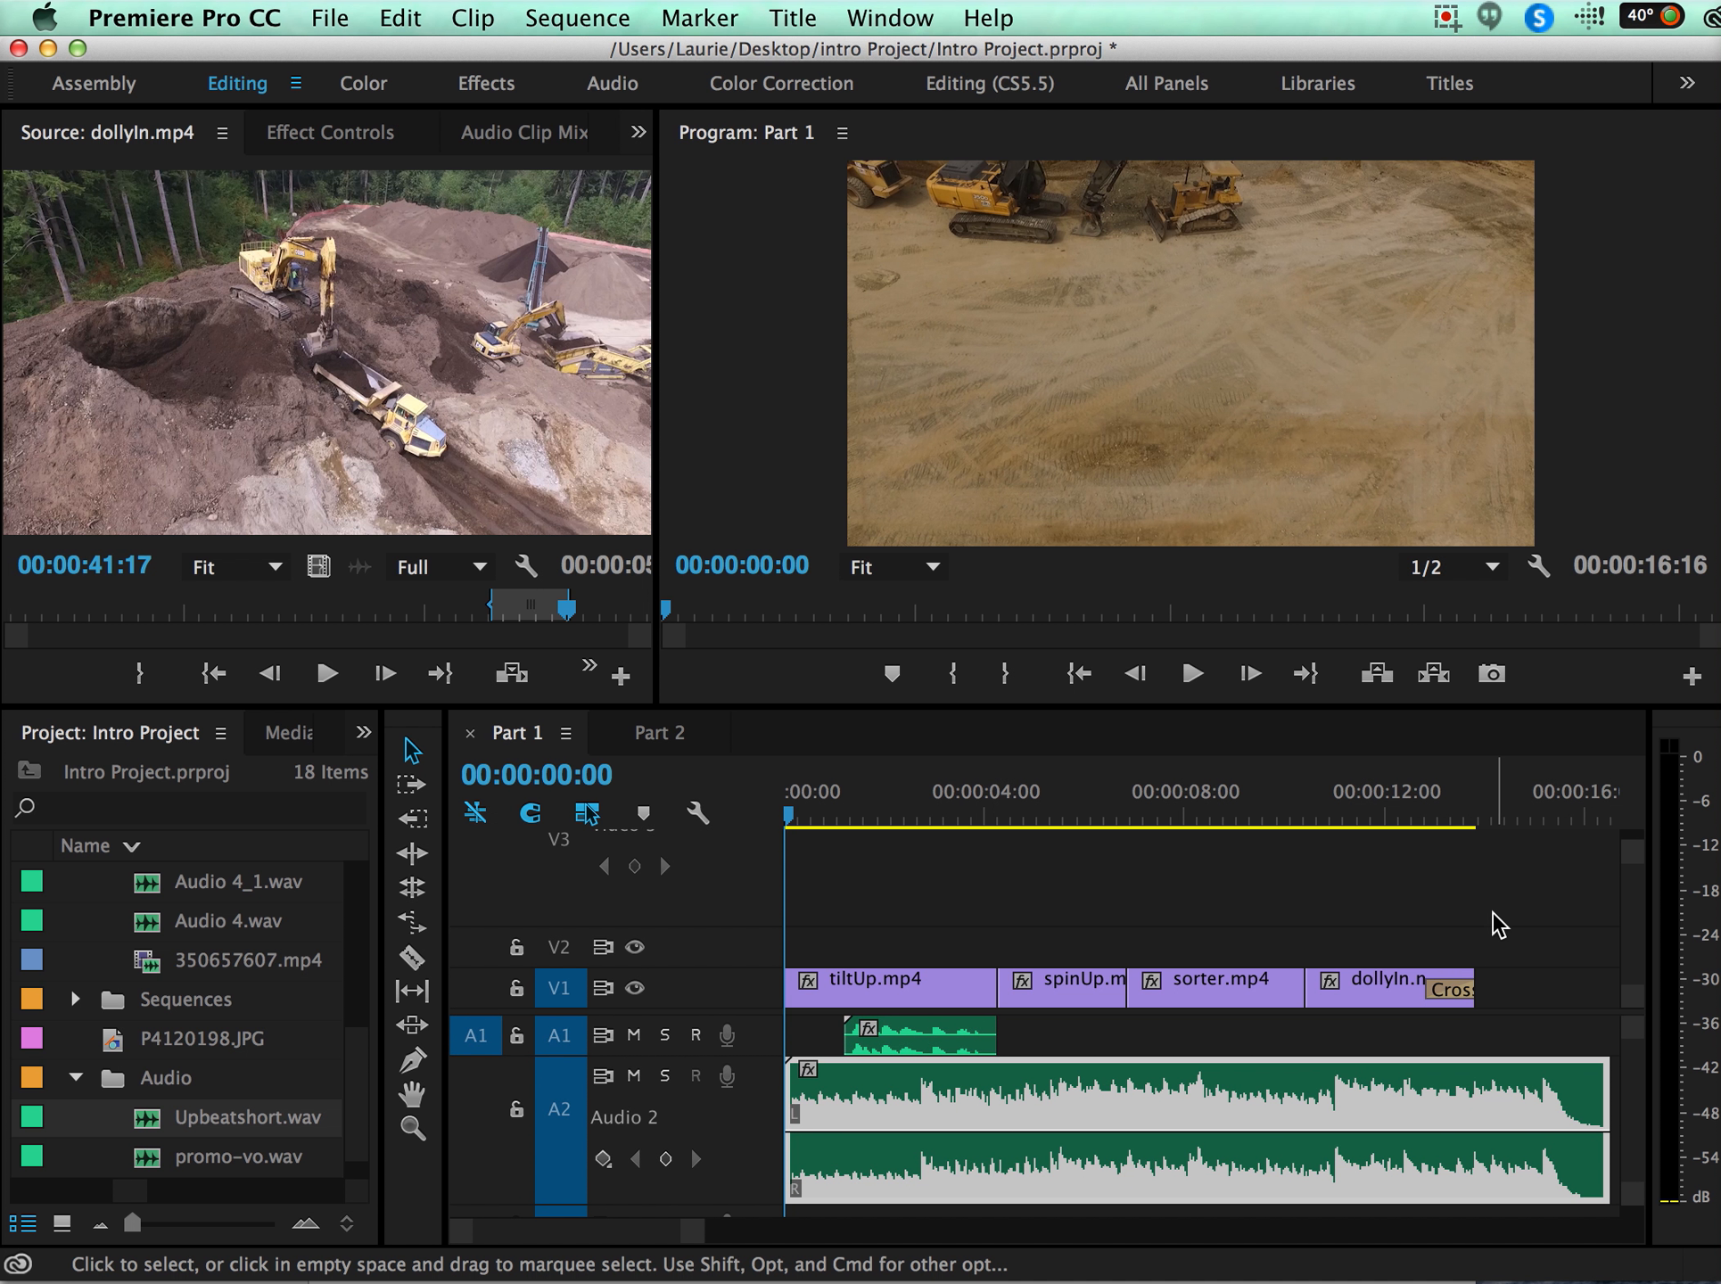
scroll(1494, 923, "up", 1)
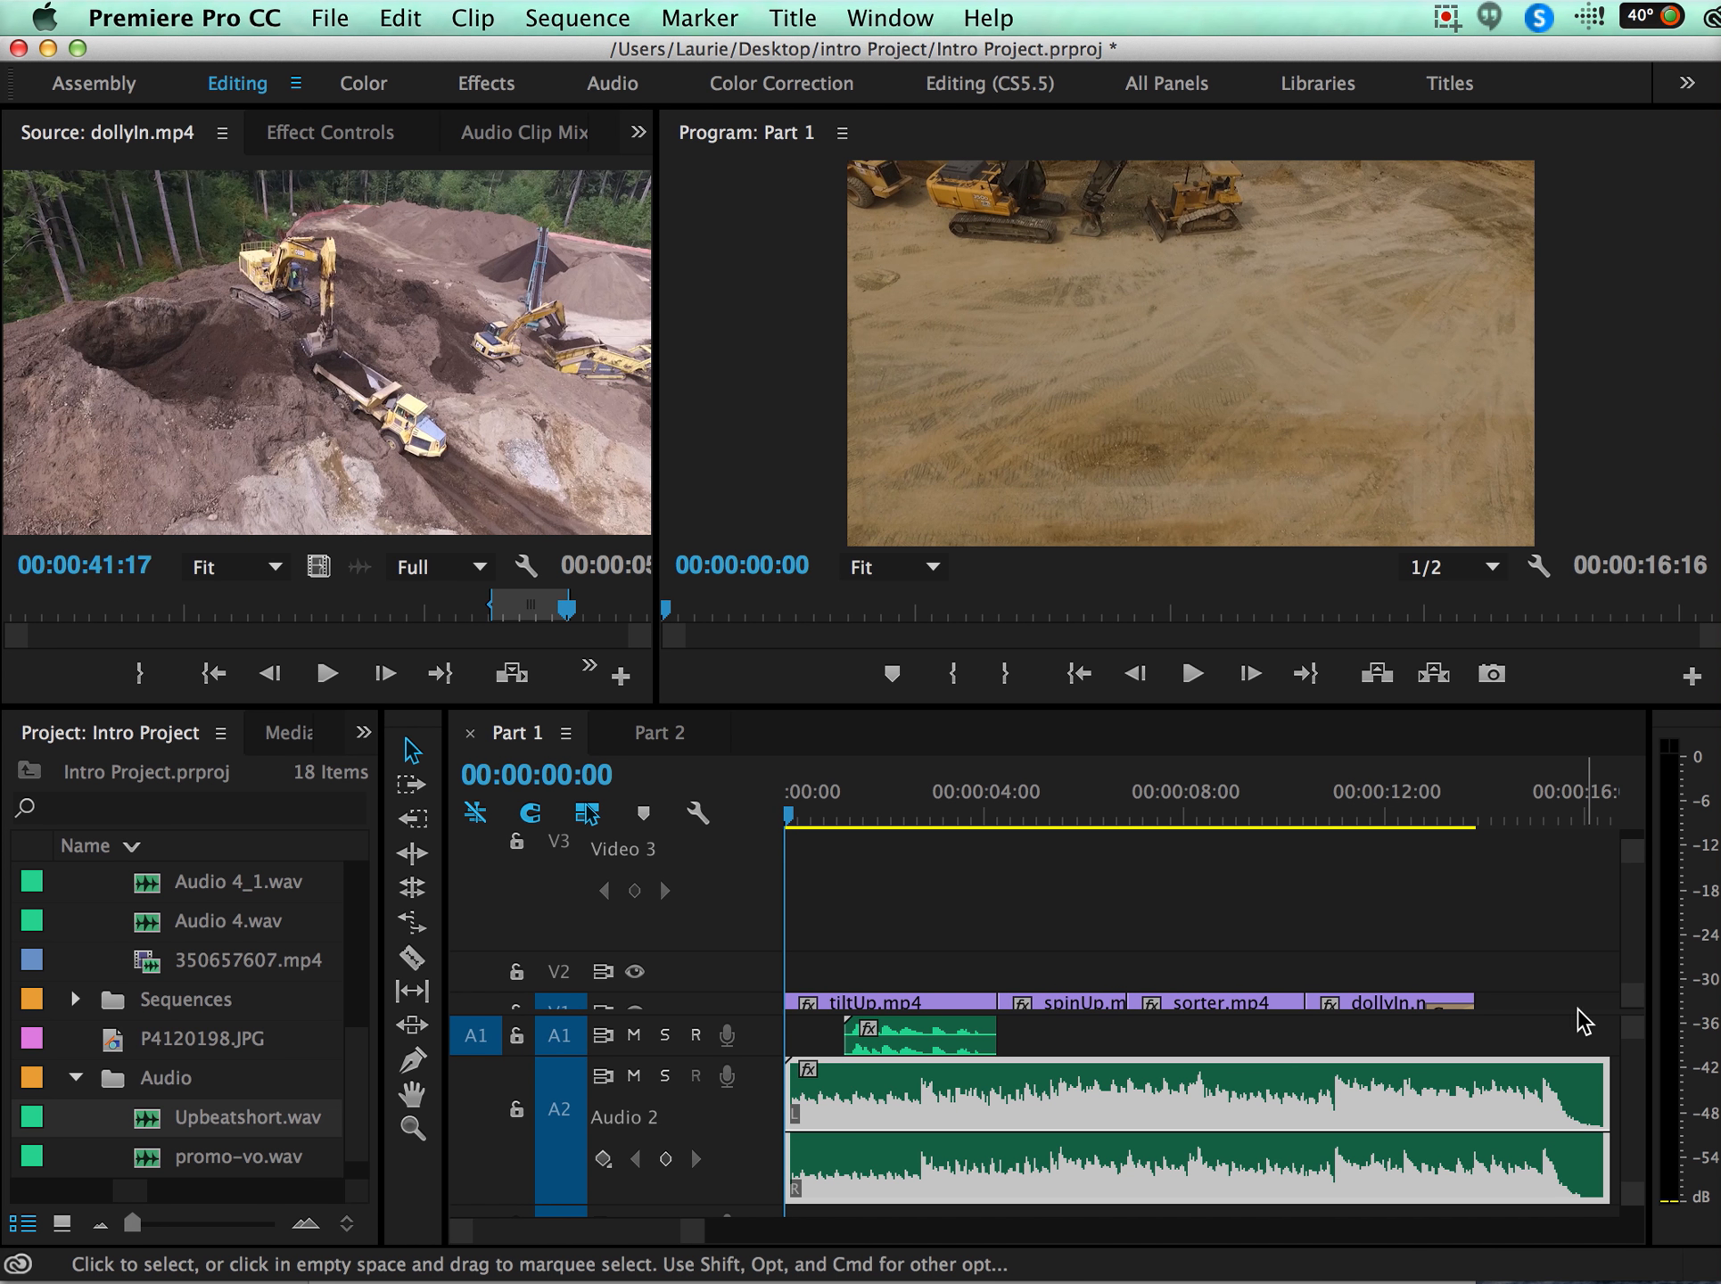
scroll(1485, 1008, "down", 1)
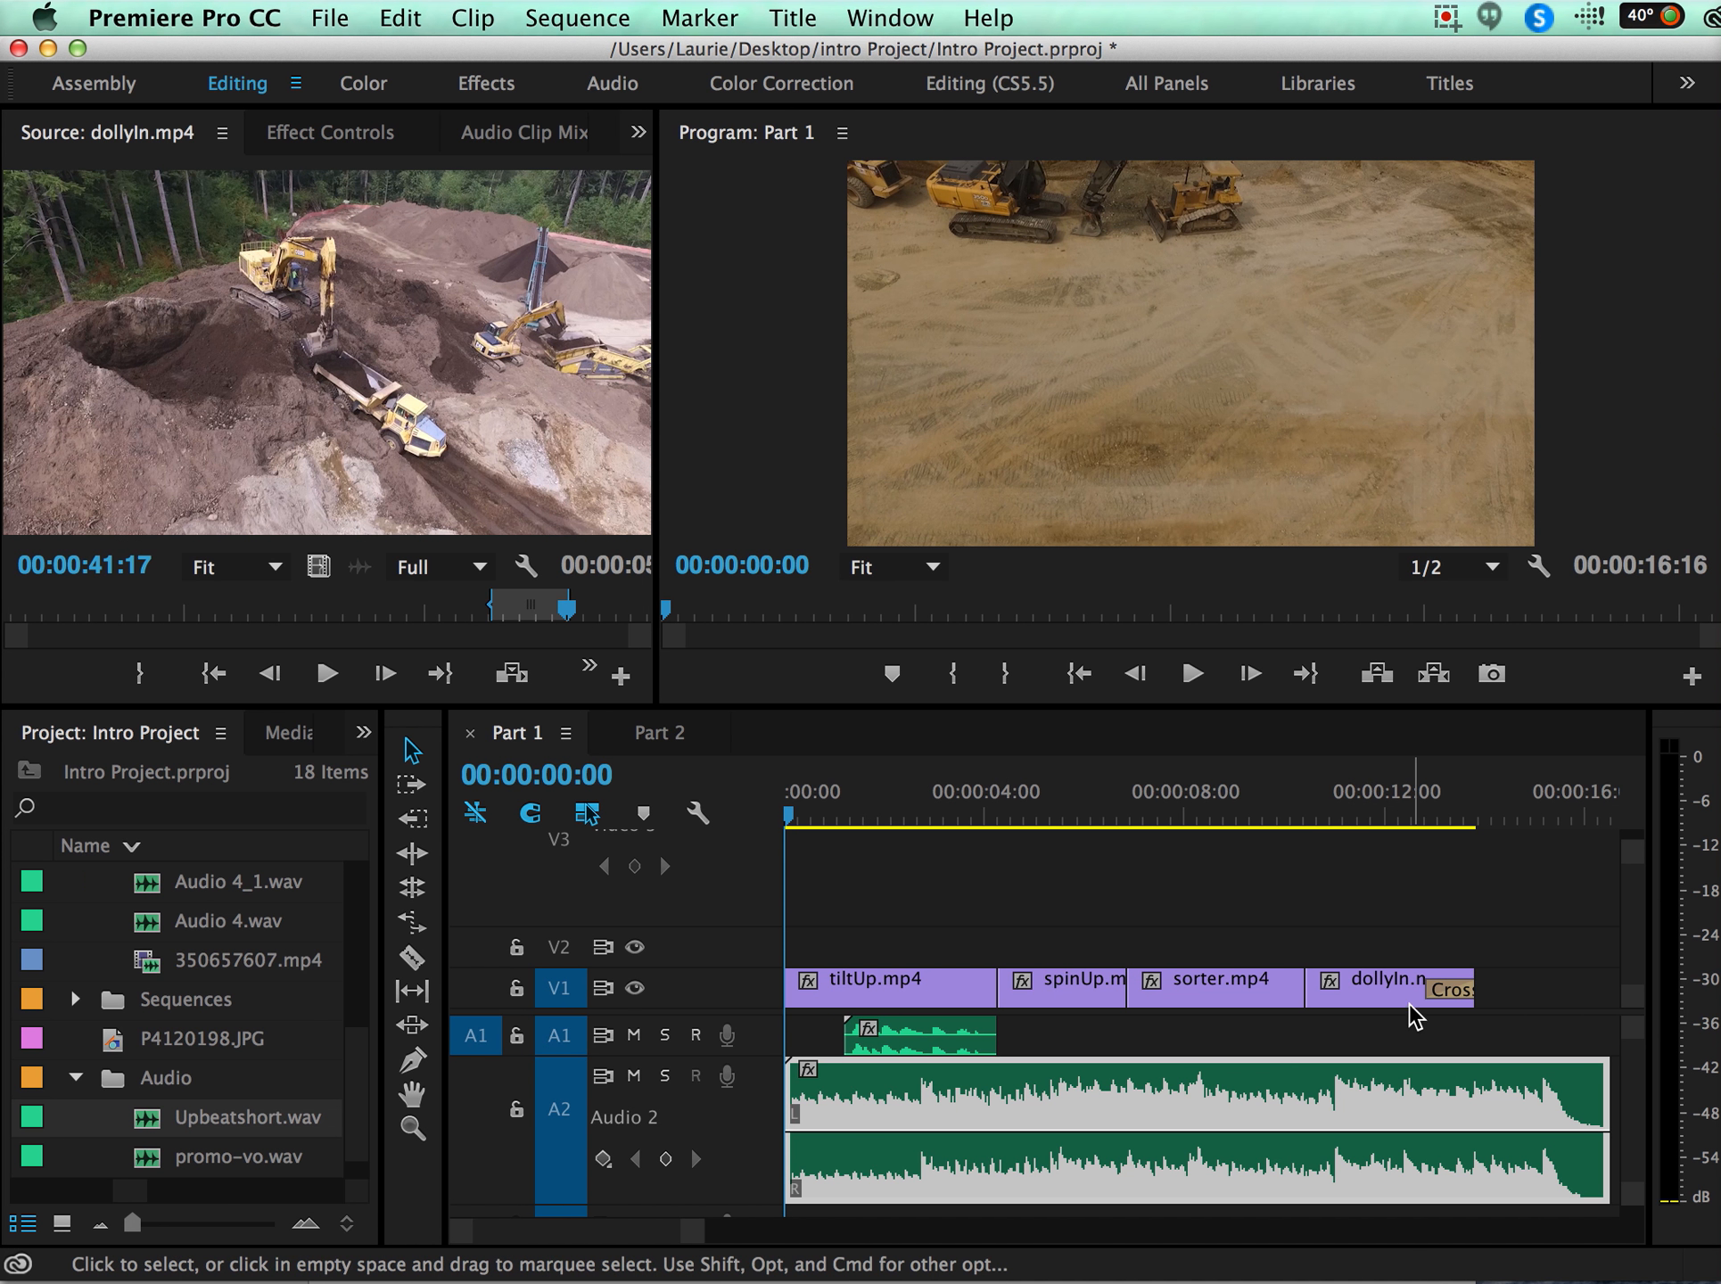
left_click(722, 997)
left_click_drag(722, 997, 720, 952)
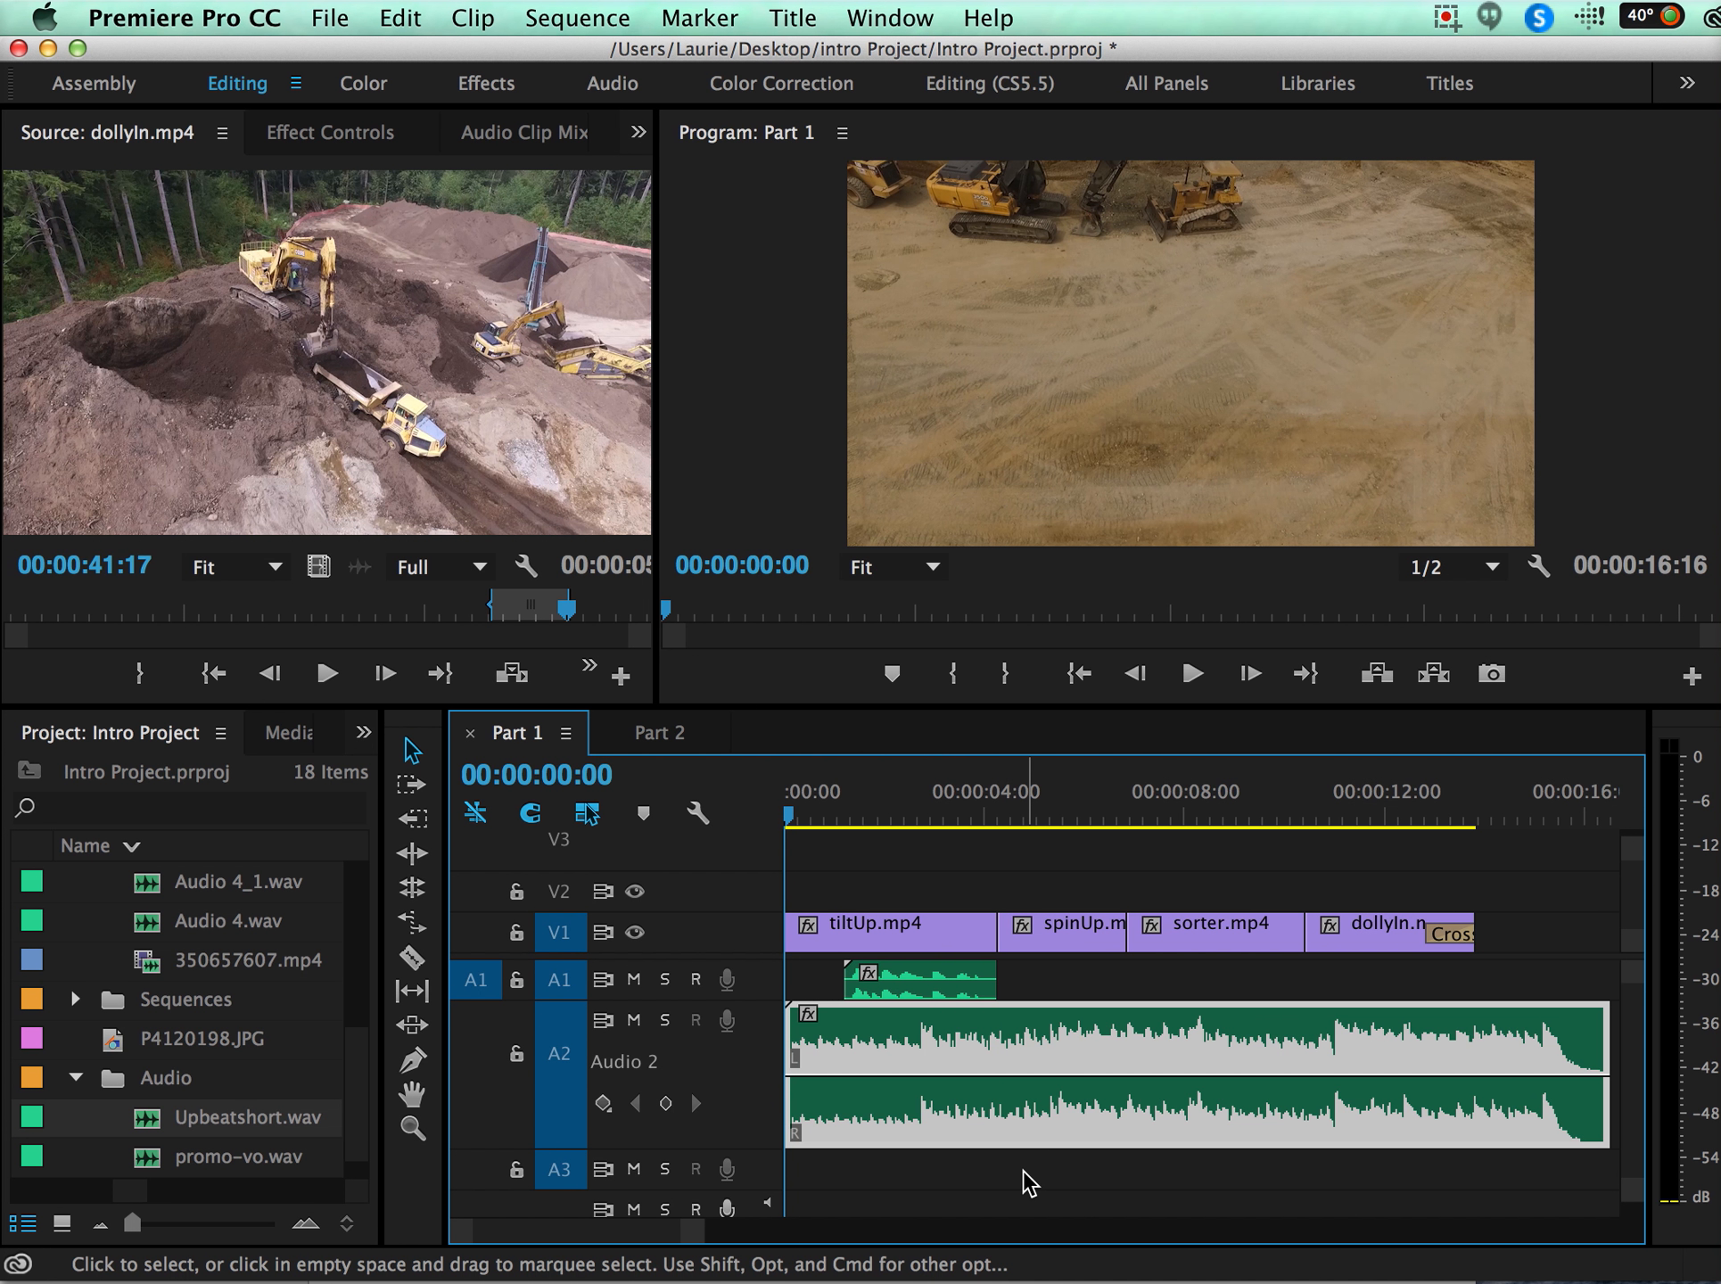
key("space")
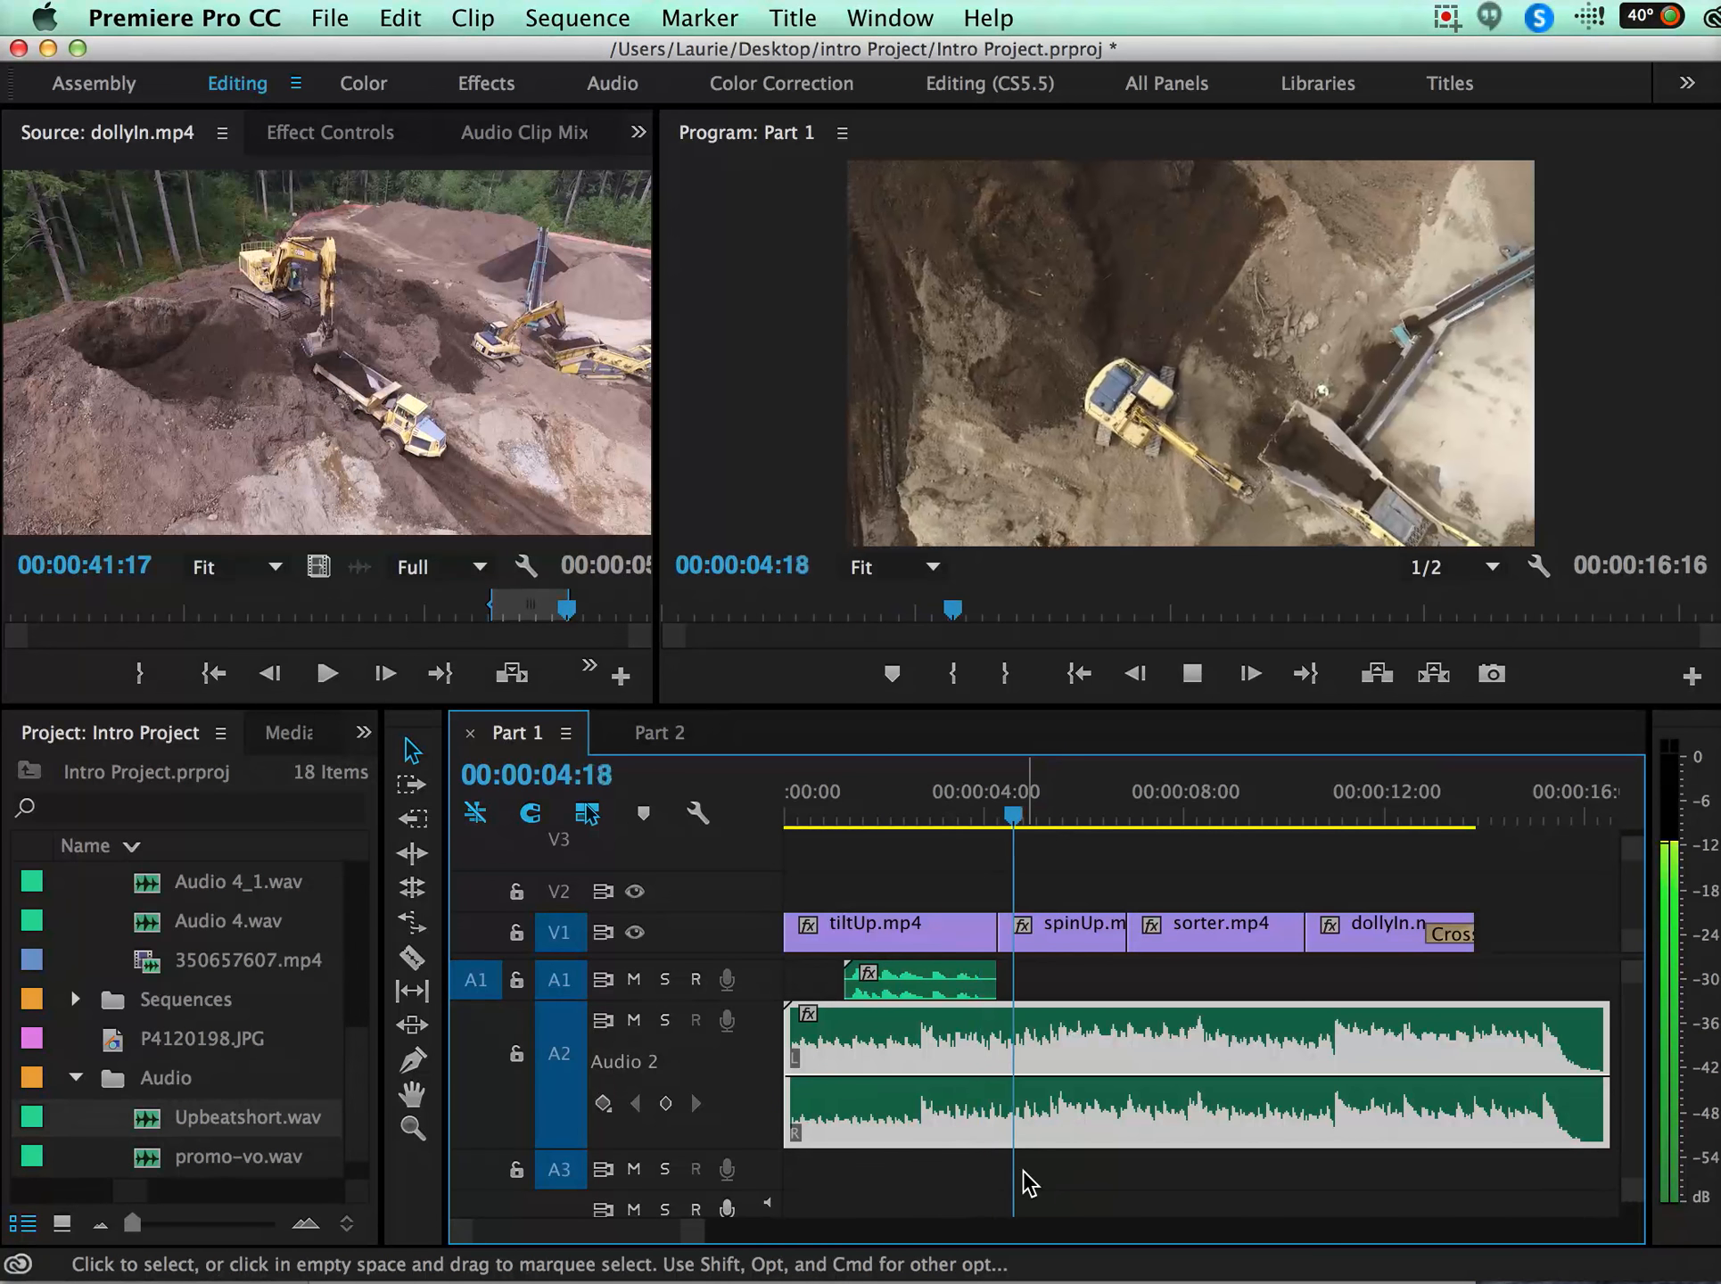
key("space")
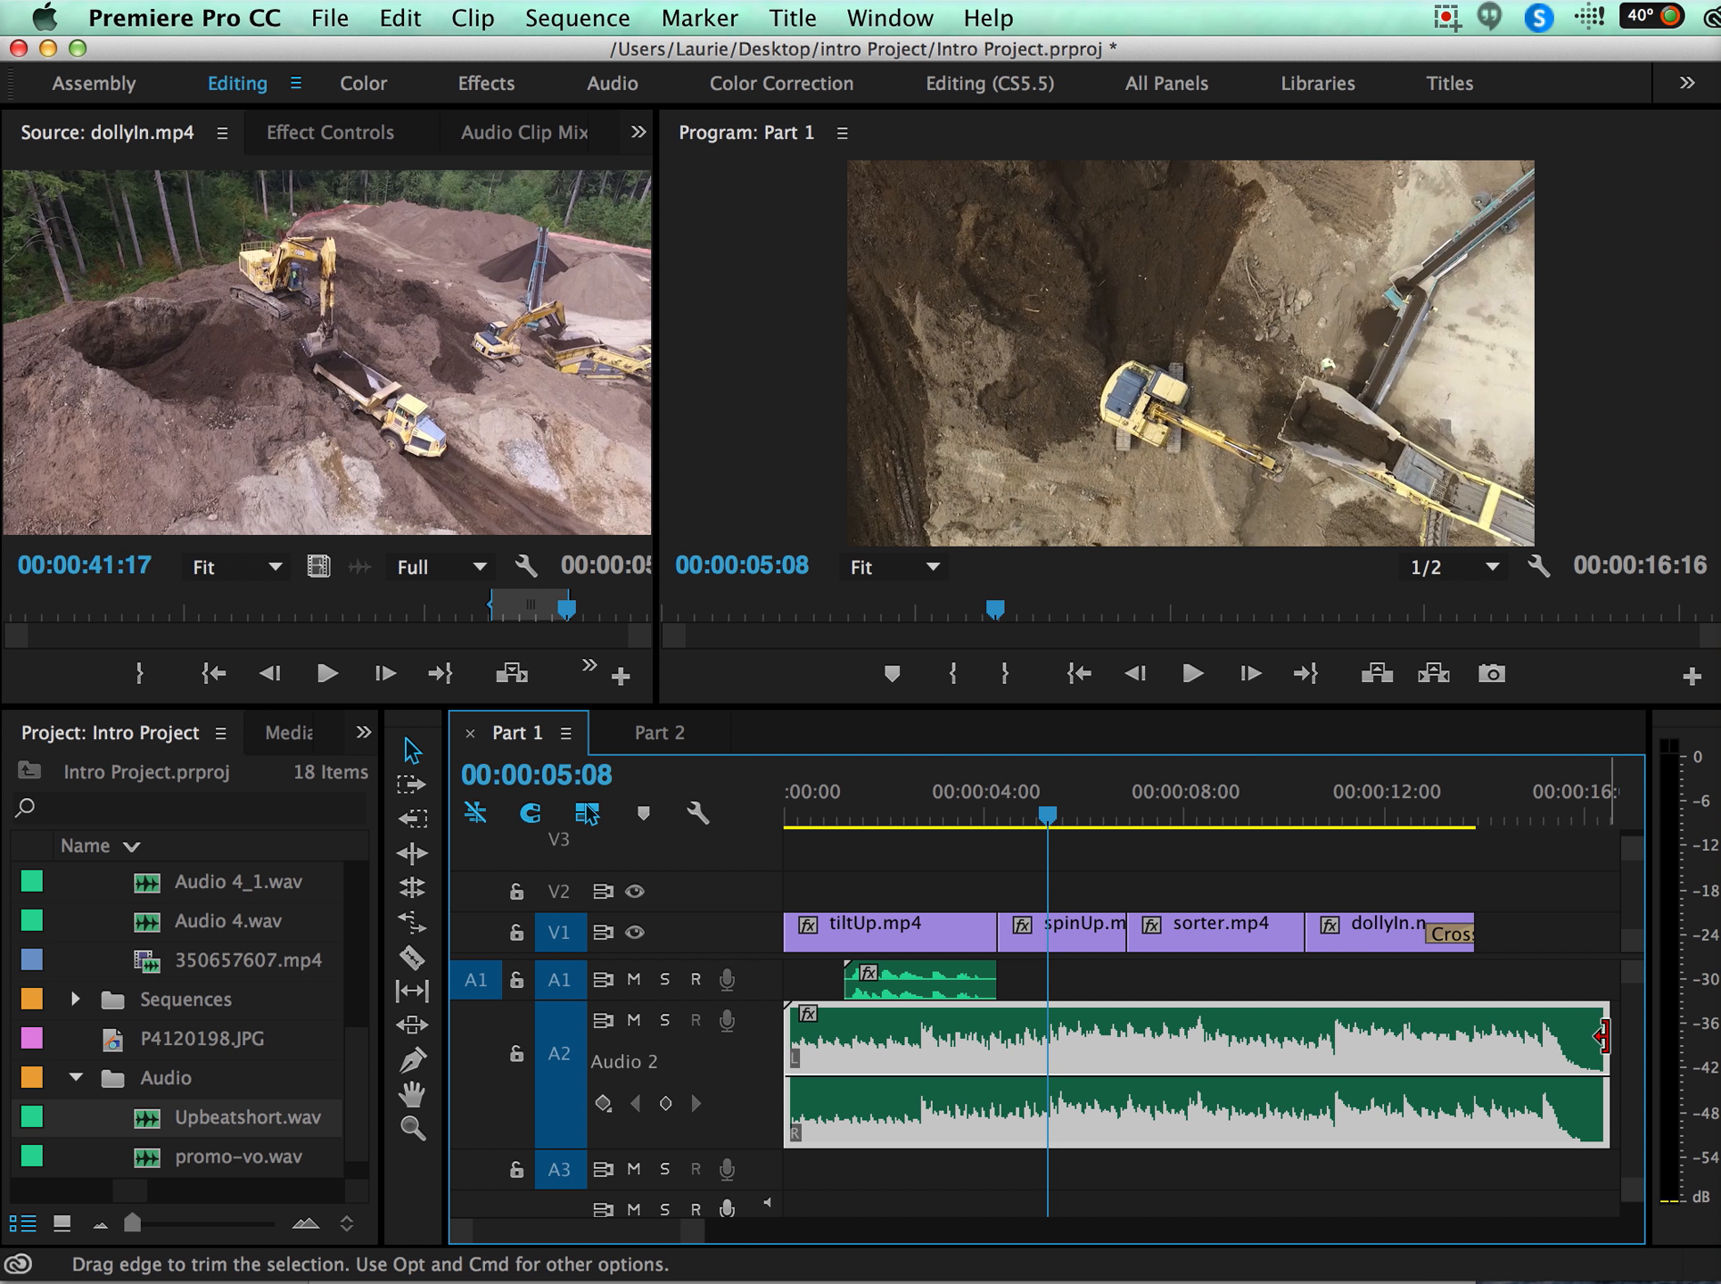
Trim the end of the A2 music clip to line up with the end of dollyIn.mp4 and play the ending.
left_click_drag(1602, 1036, 1476, 1016)
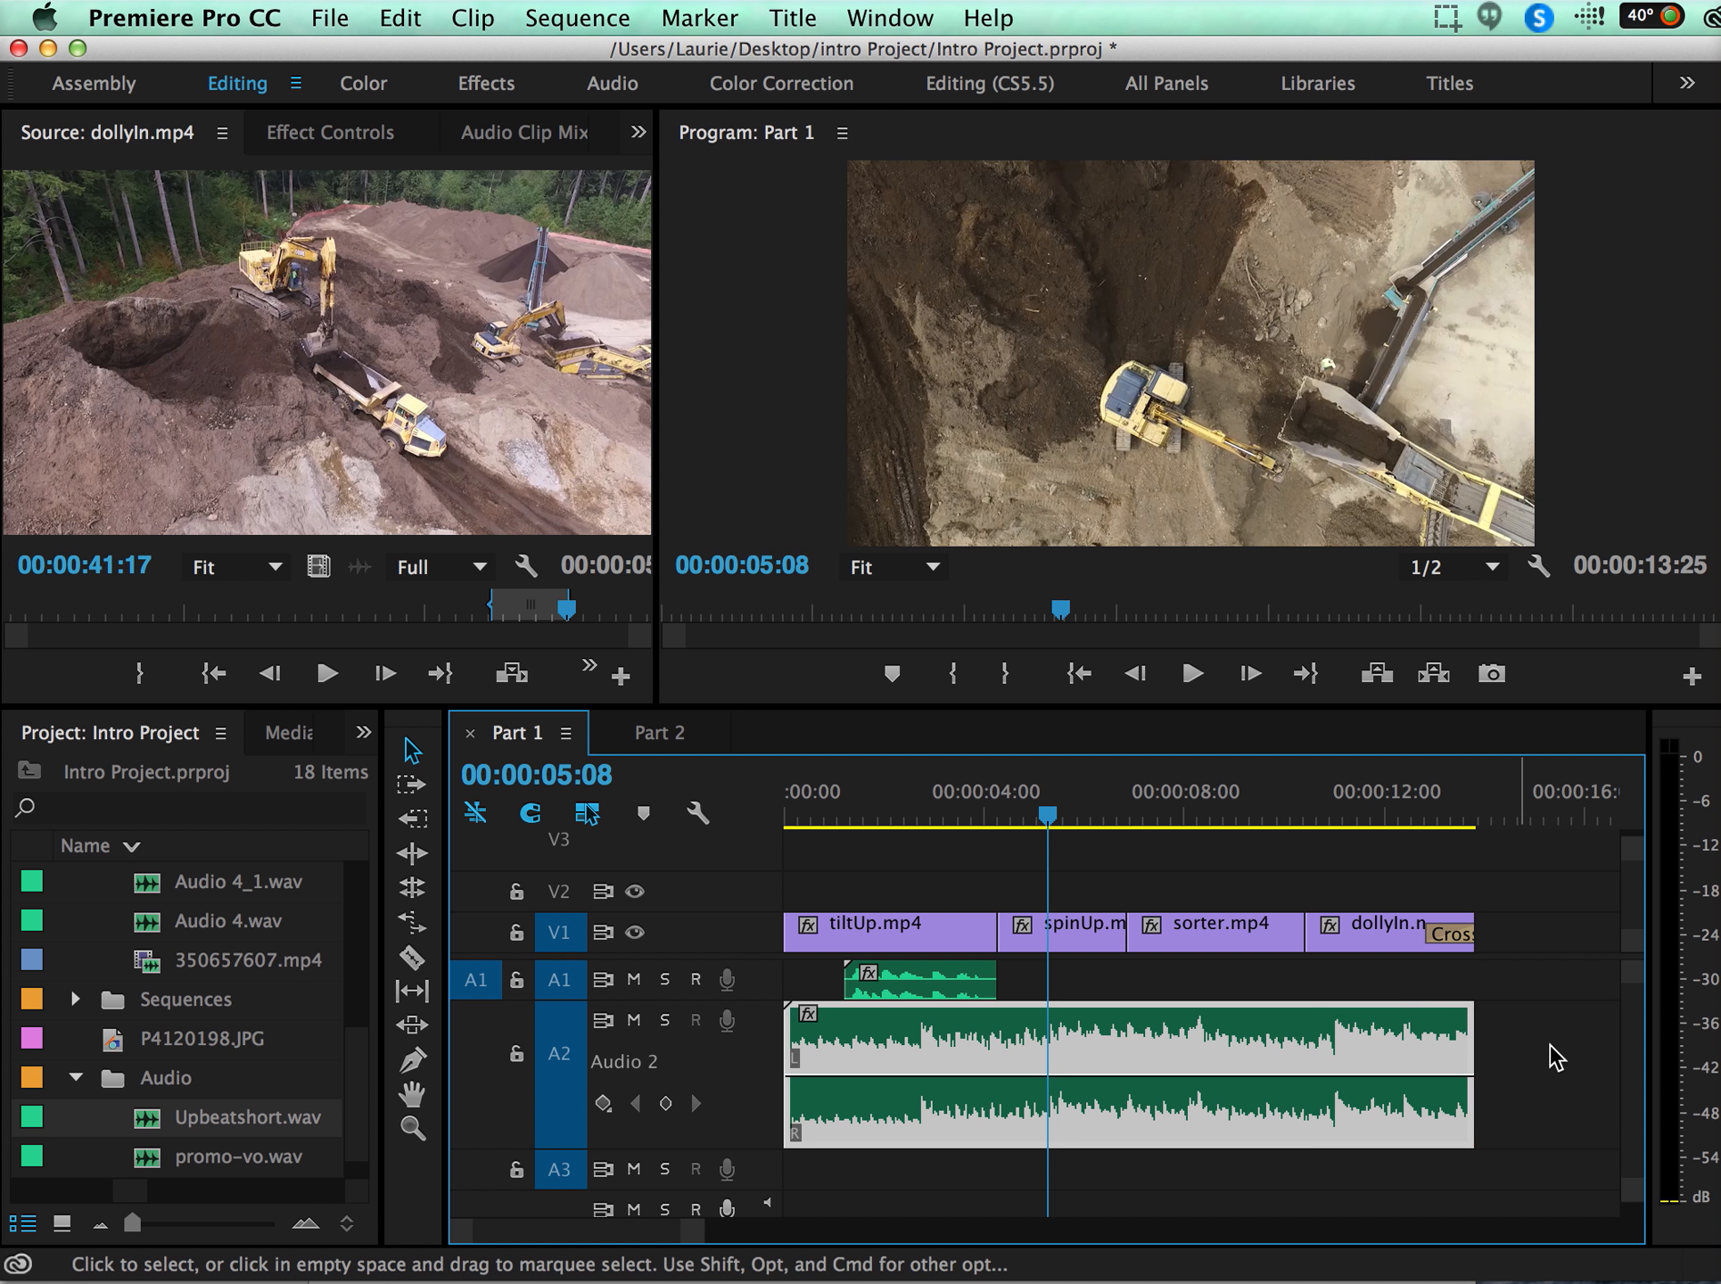
left_click(1424, 807)
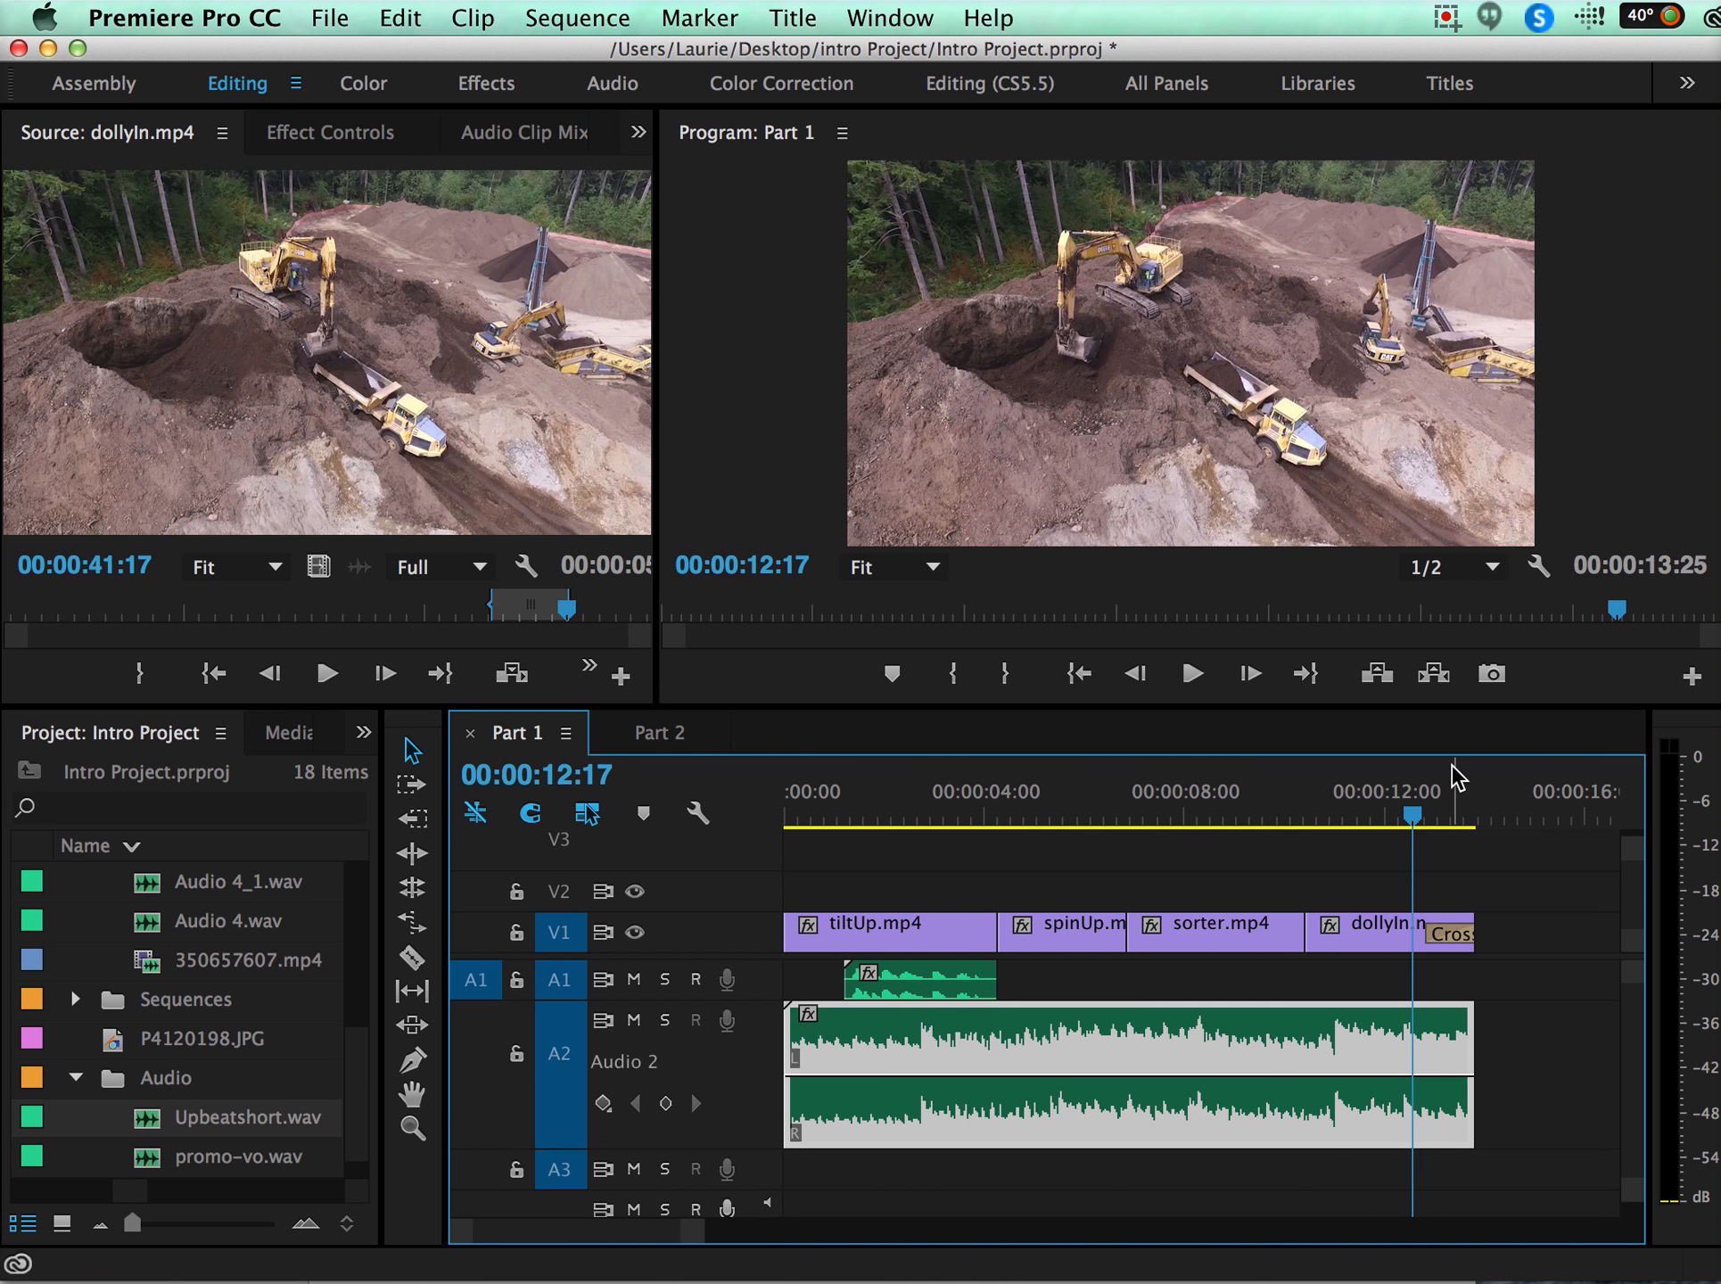
key("space")
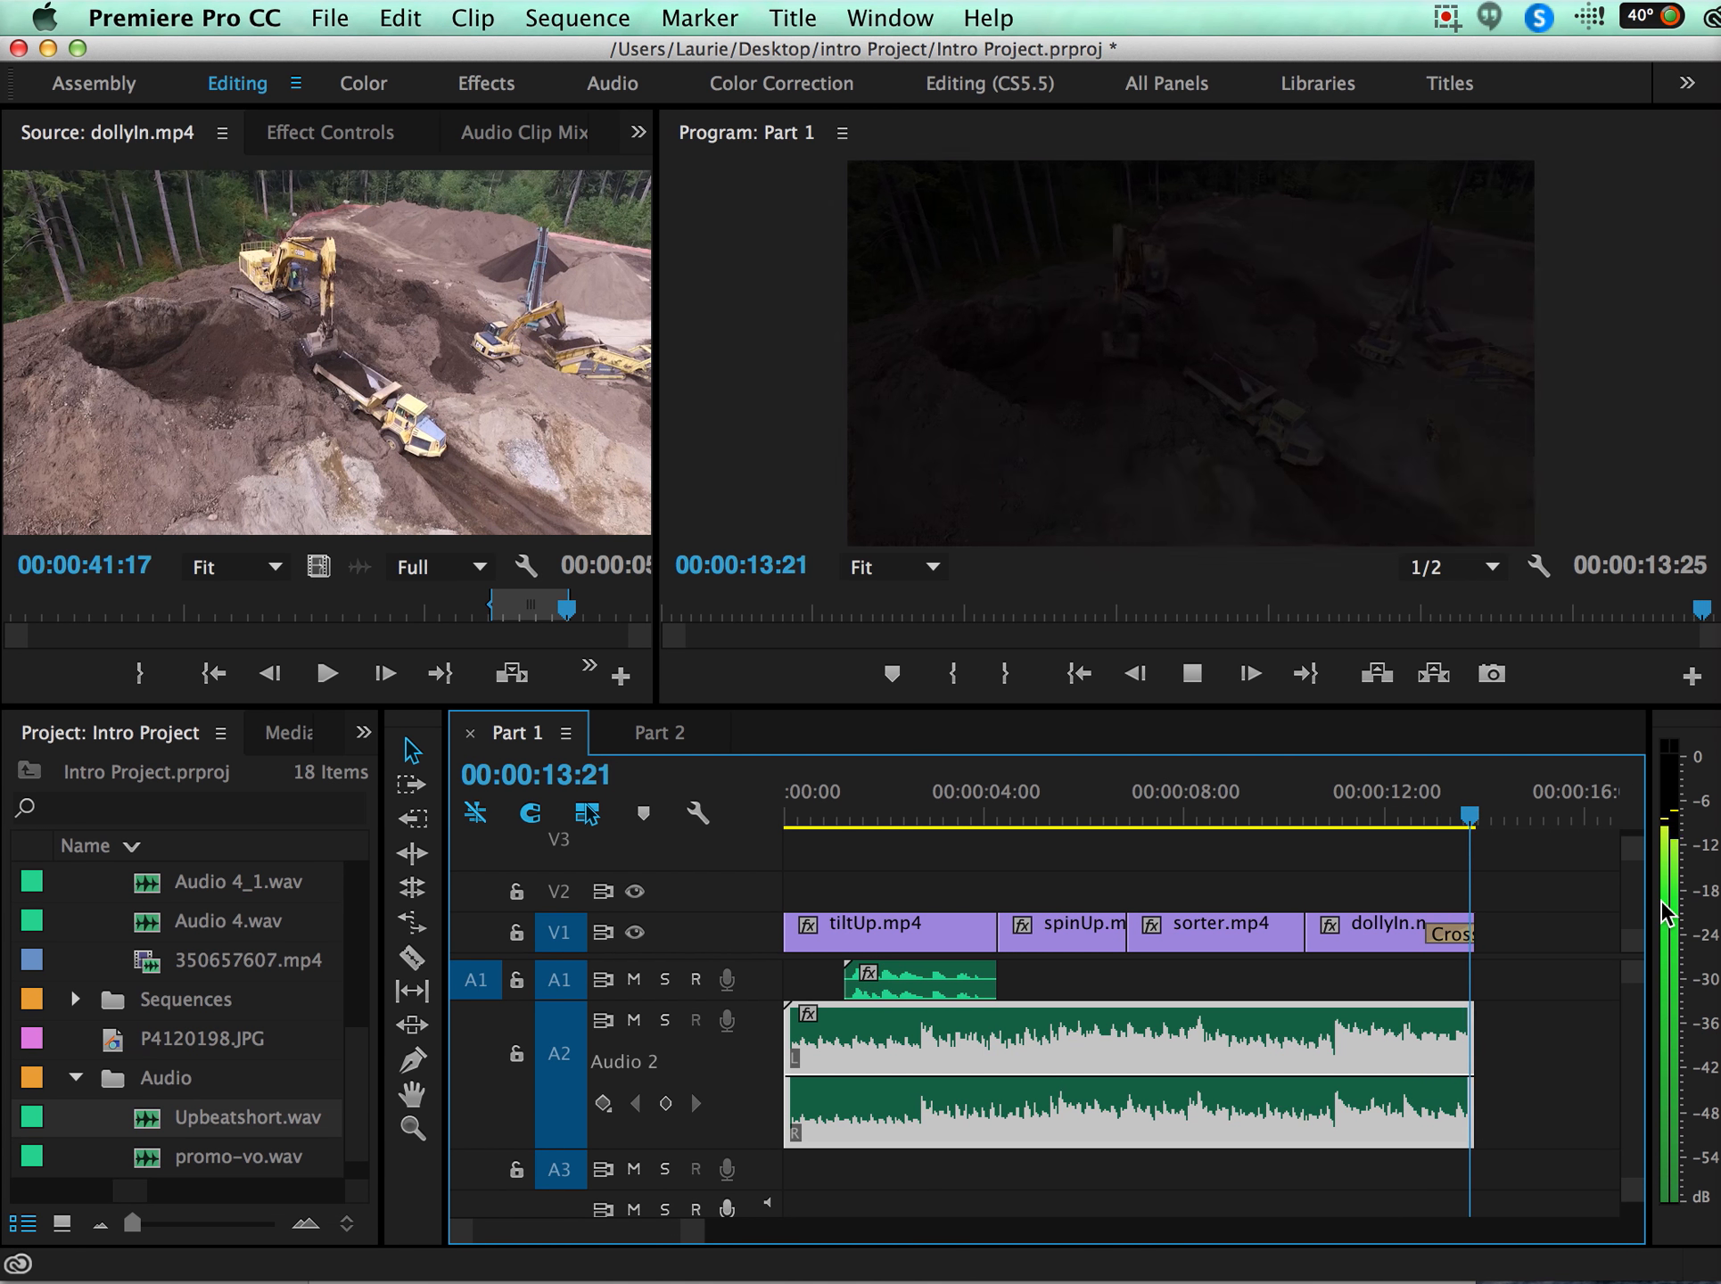
key("space")
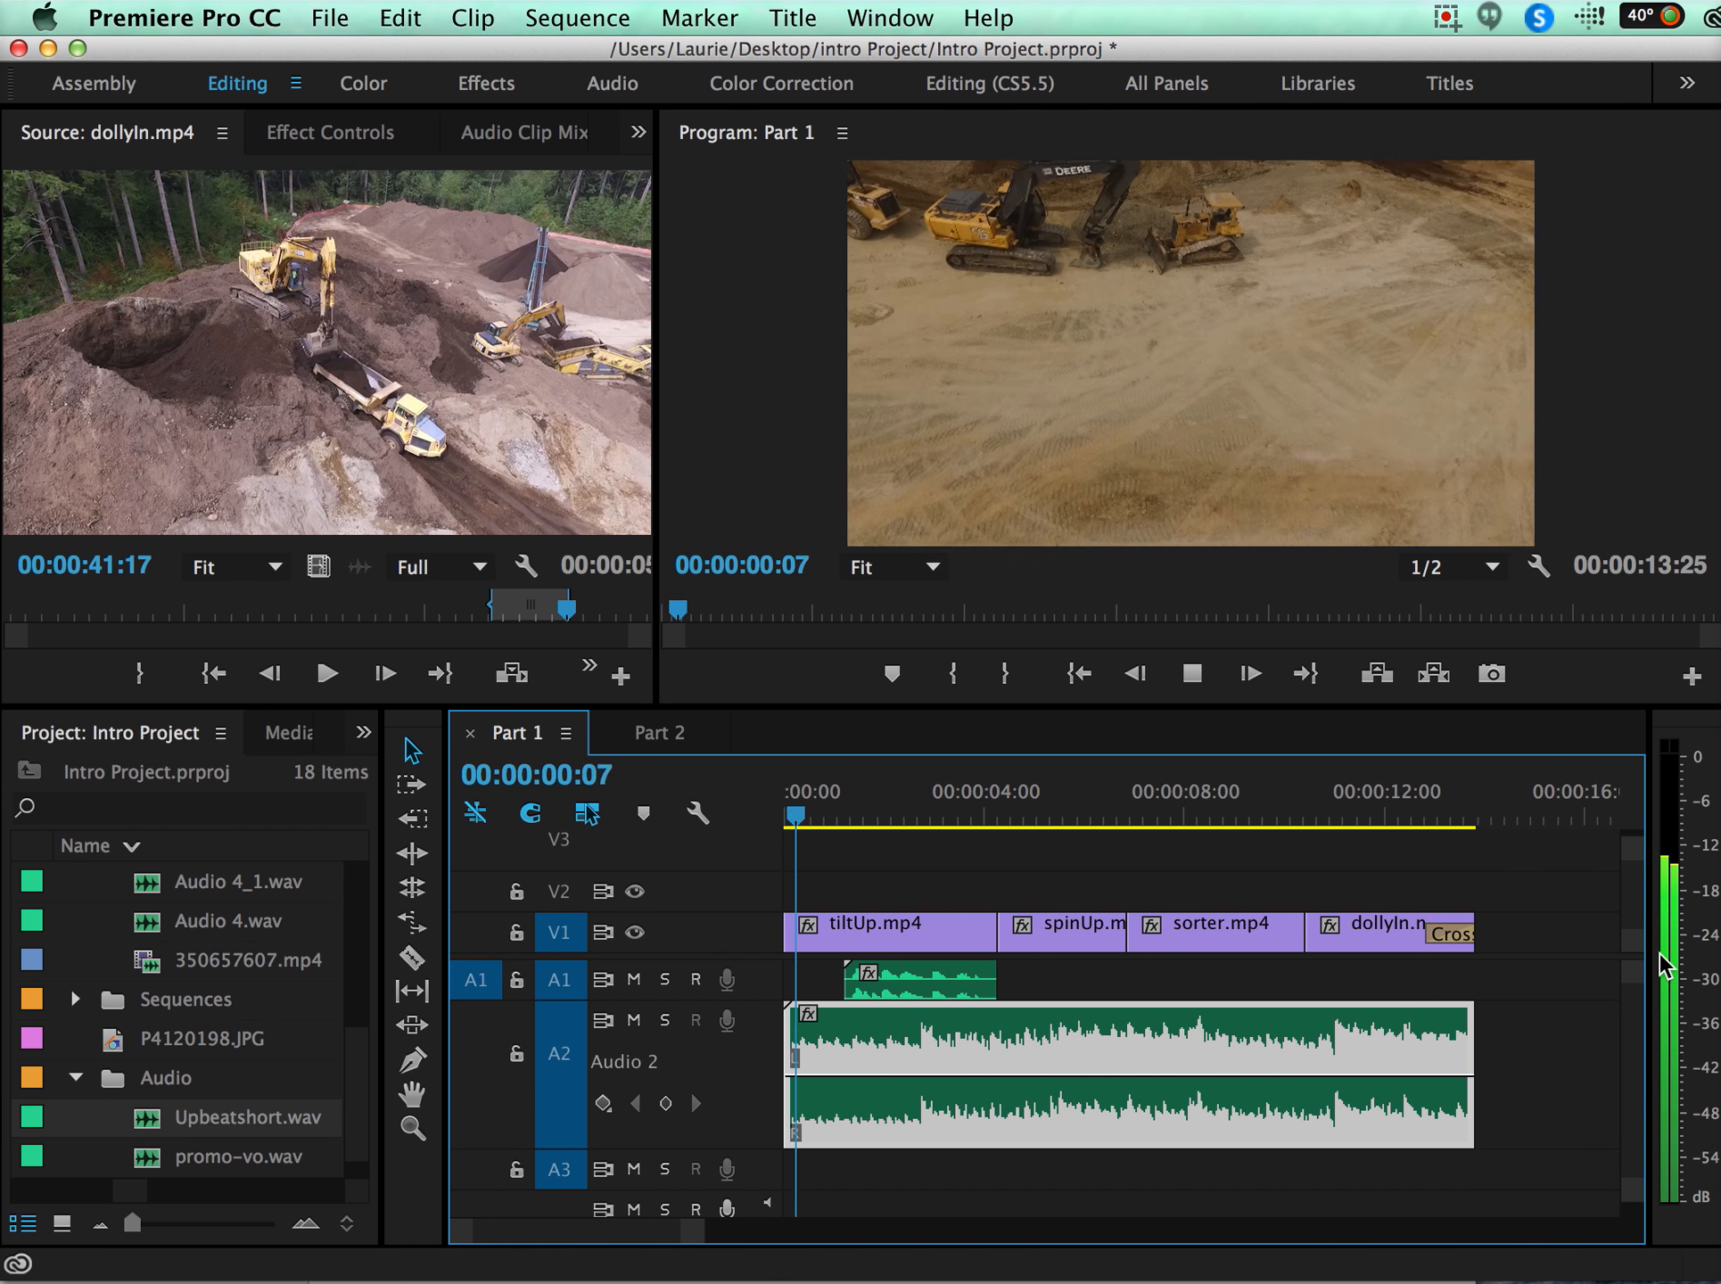
key("space")
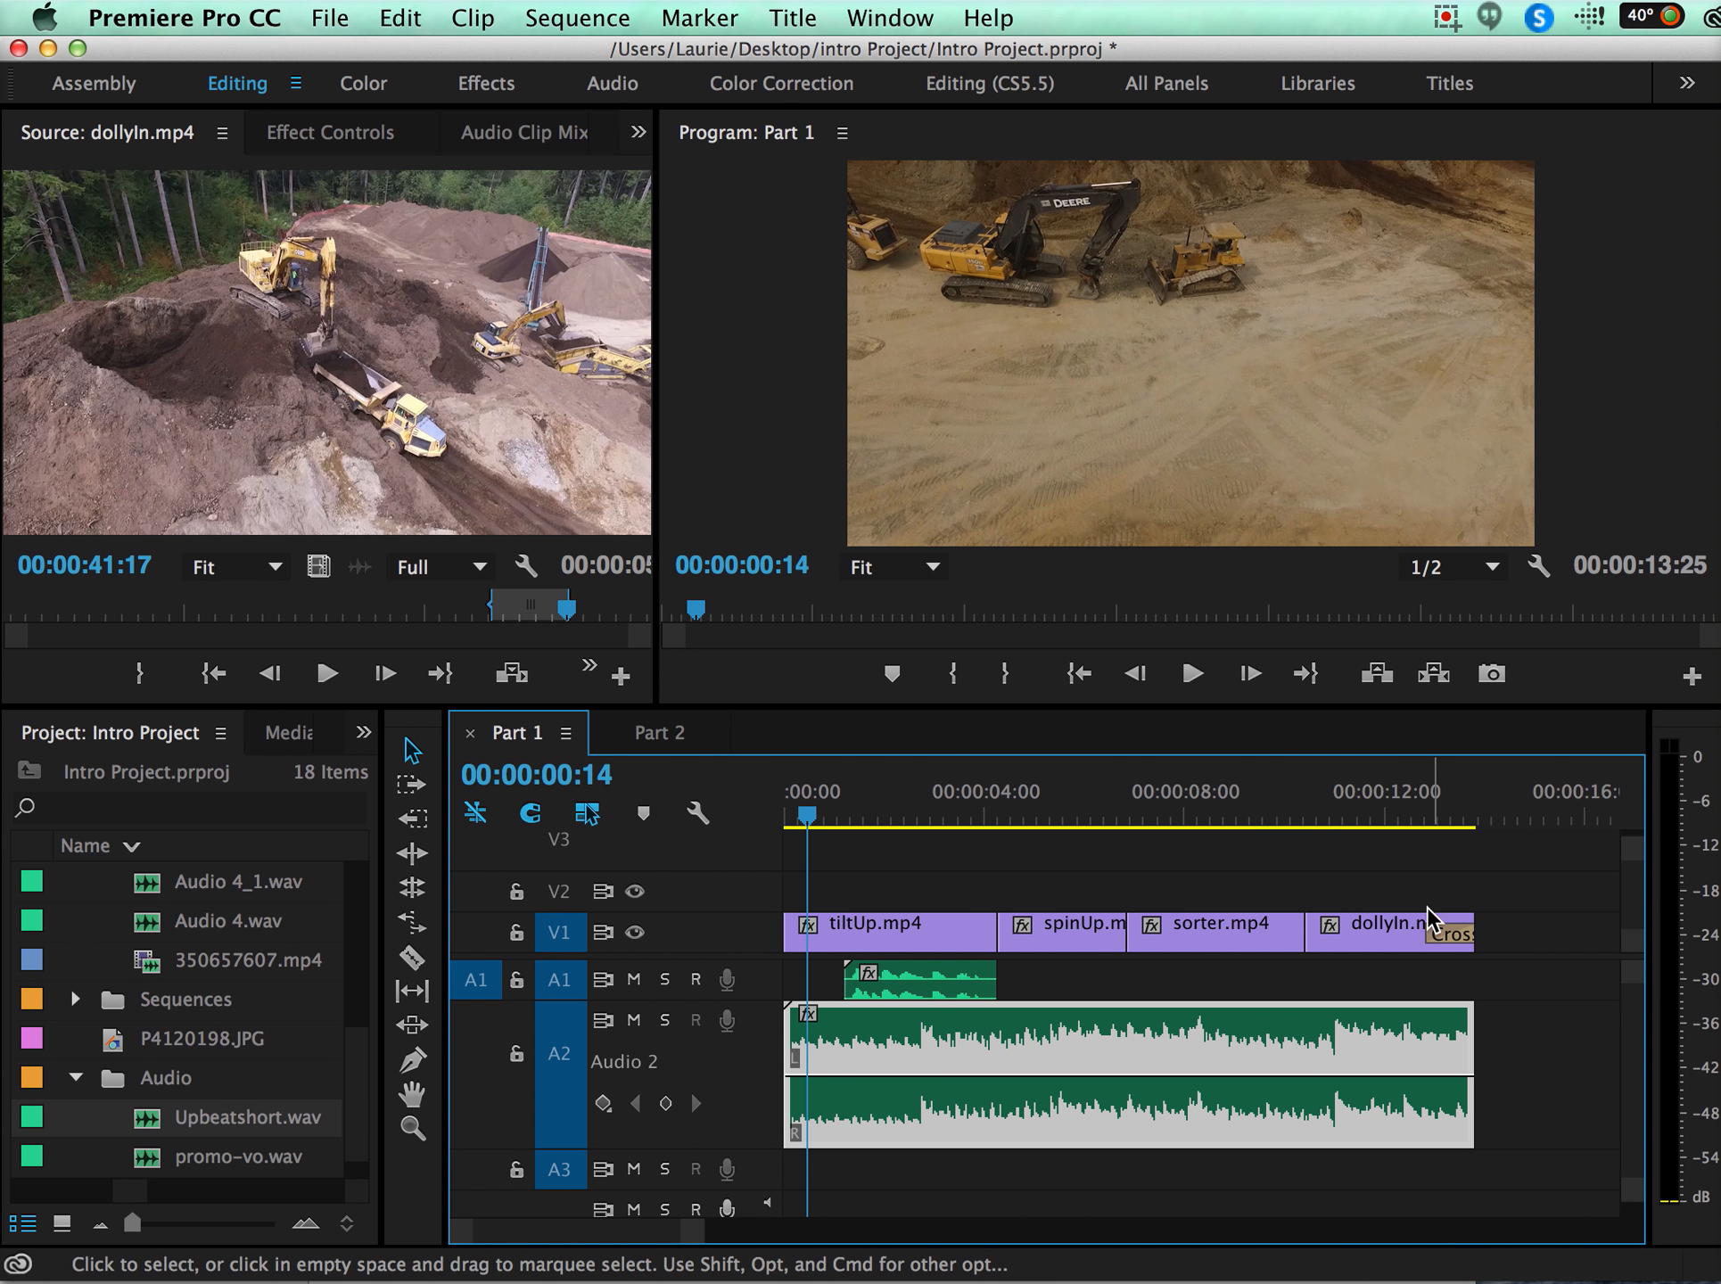
Clear the "dissolve" search in the effects library and reveal the Crossfade audio transitions.
left_click_drag(1429, 811, 1403, 811)
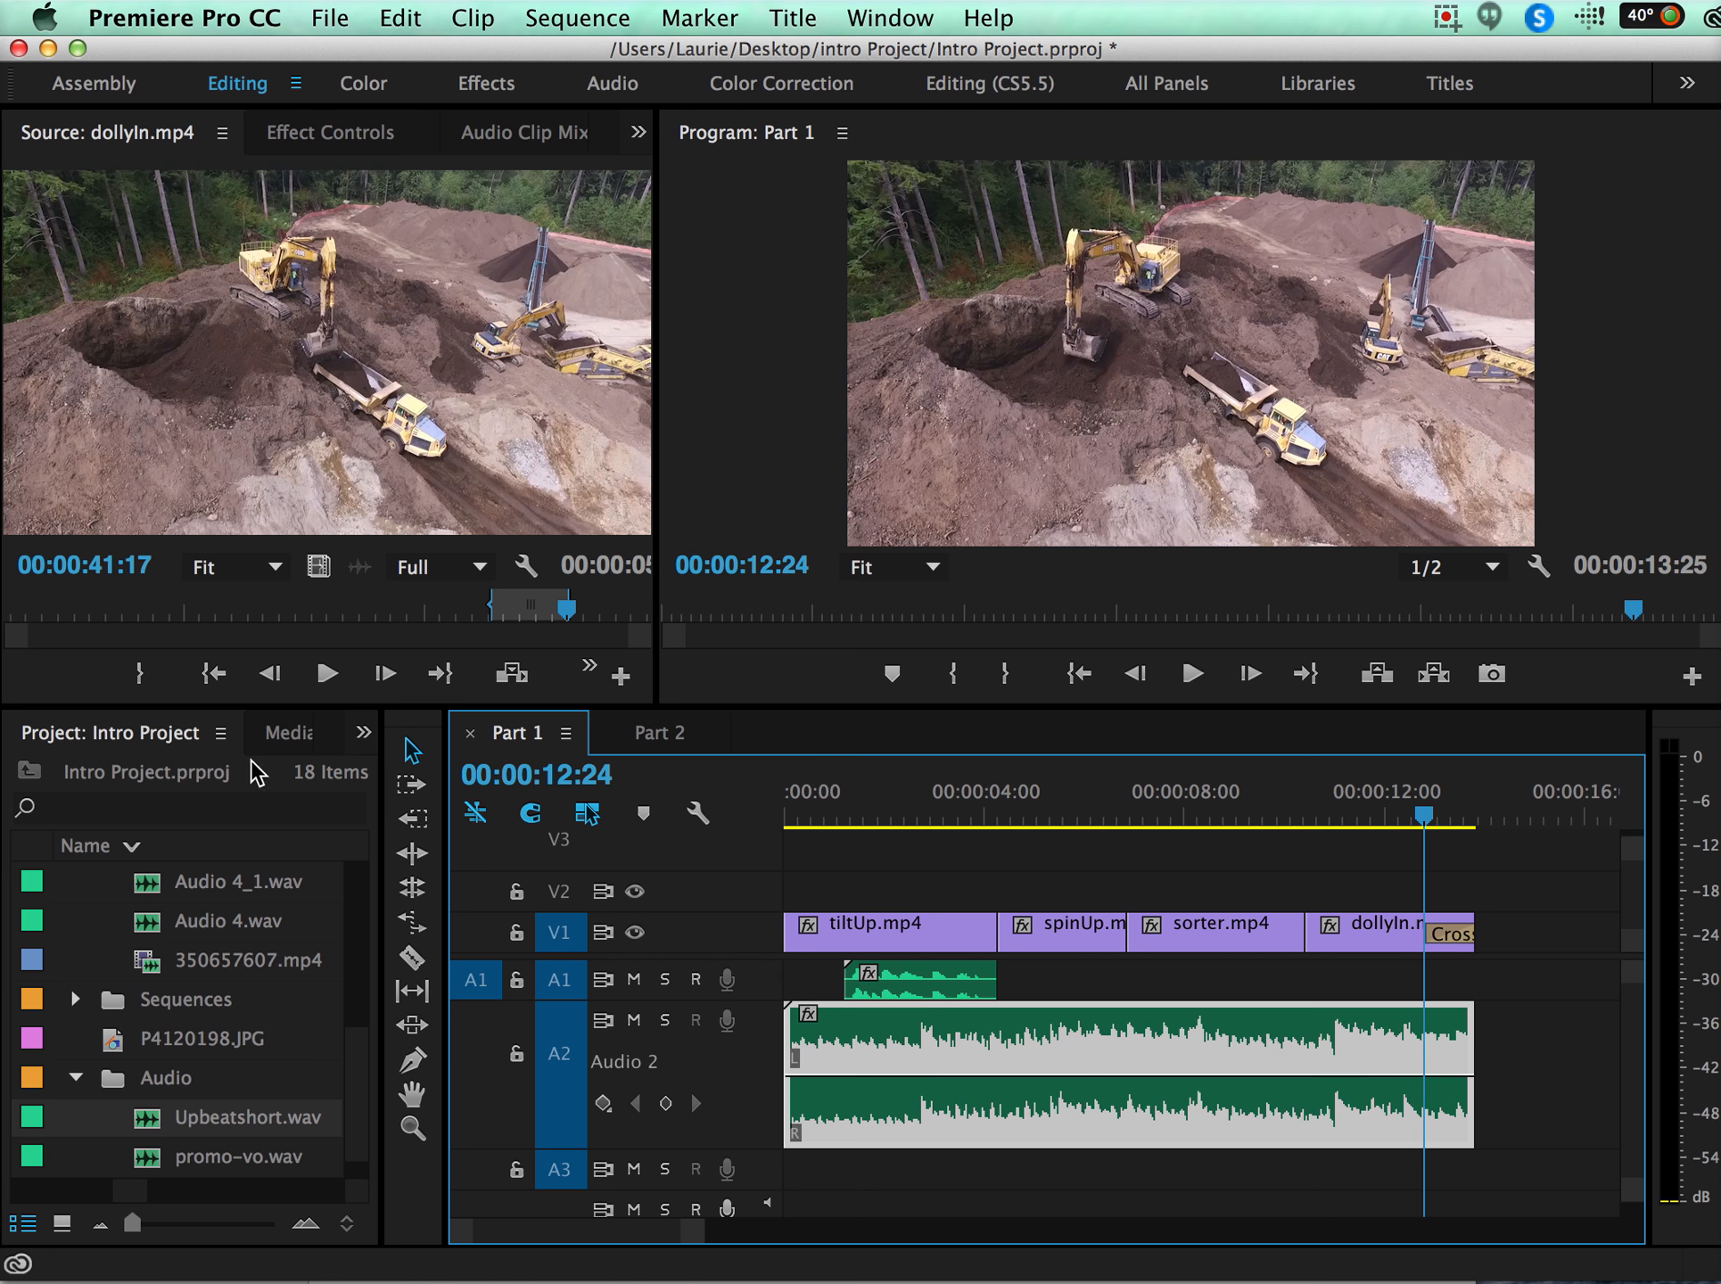
left_click(361, 736)
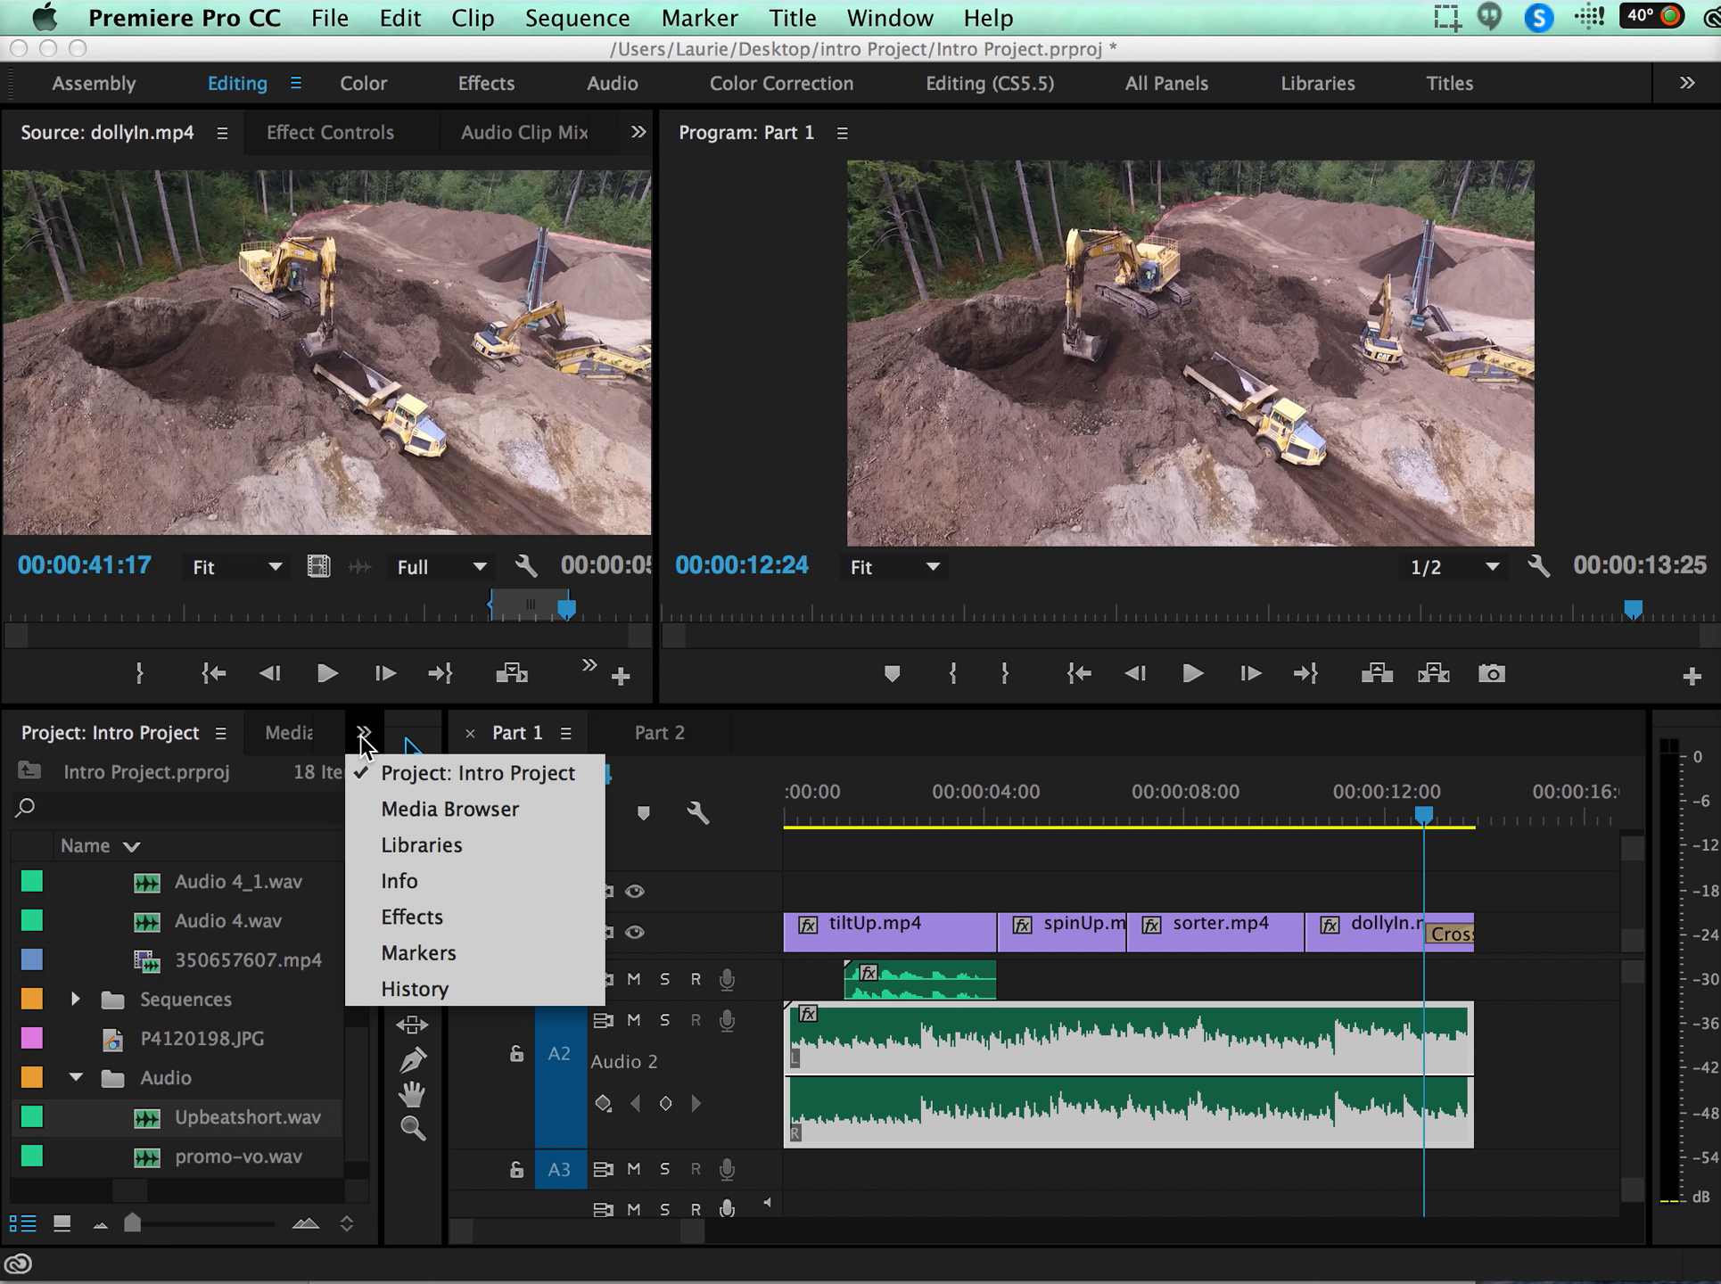
left_click(419, 918)
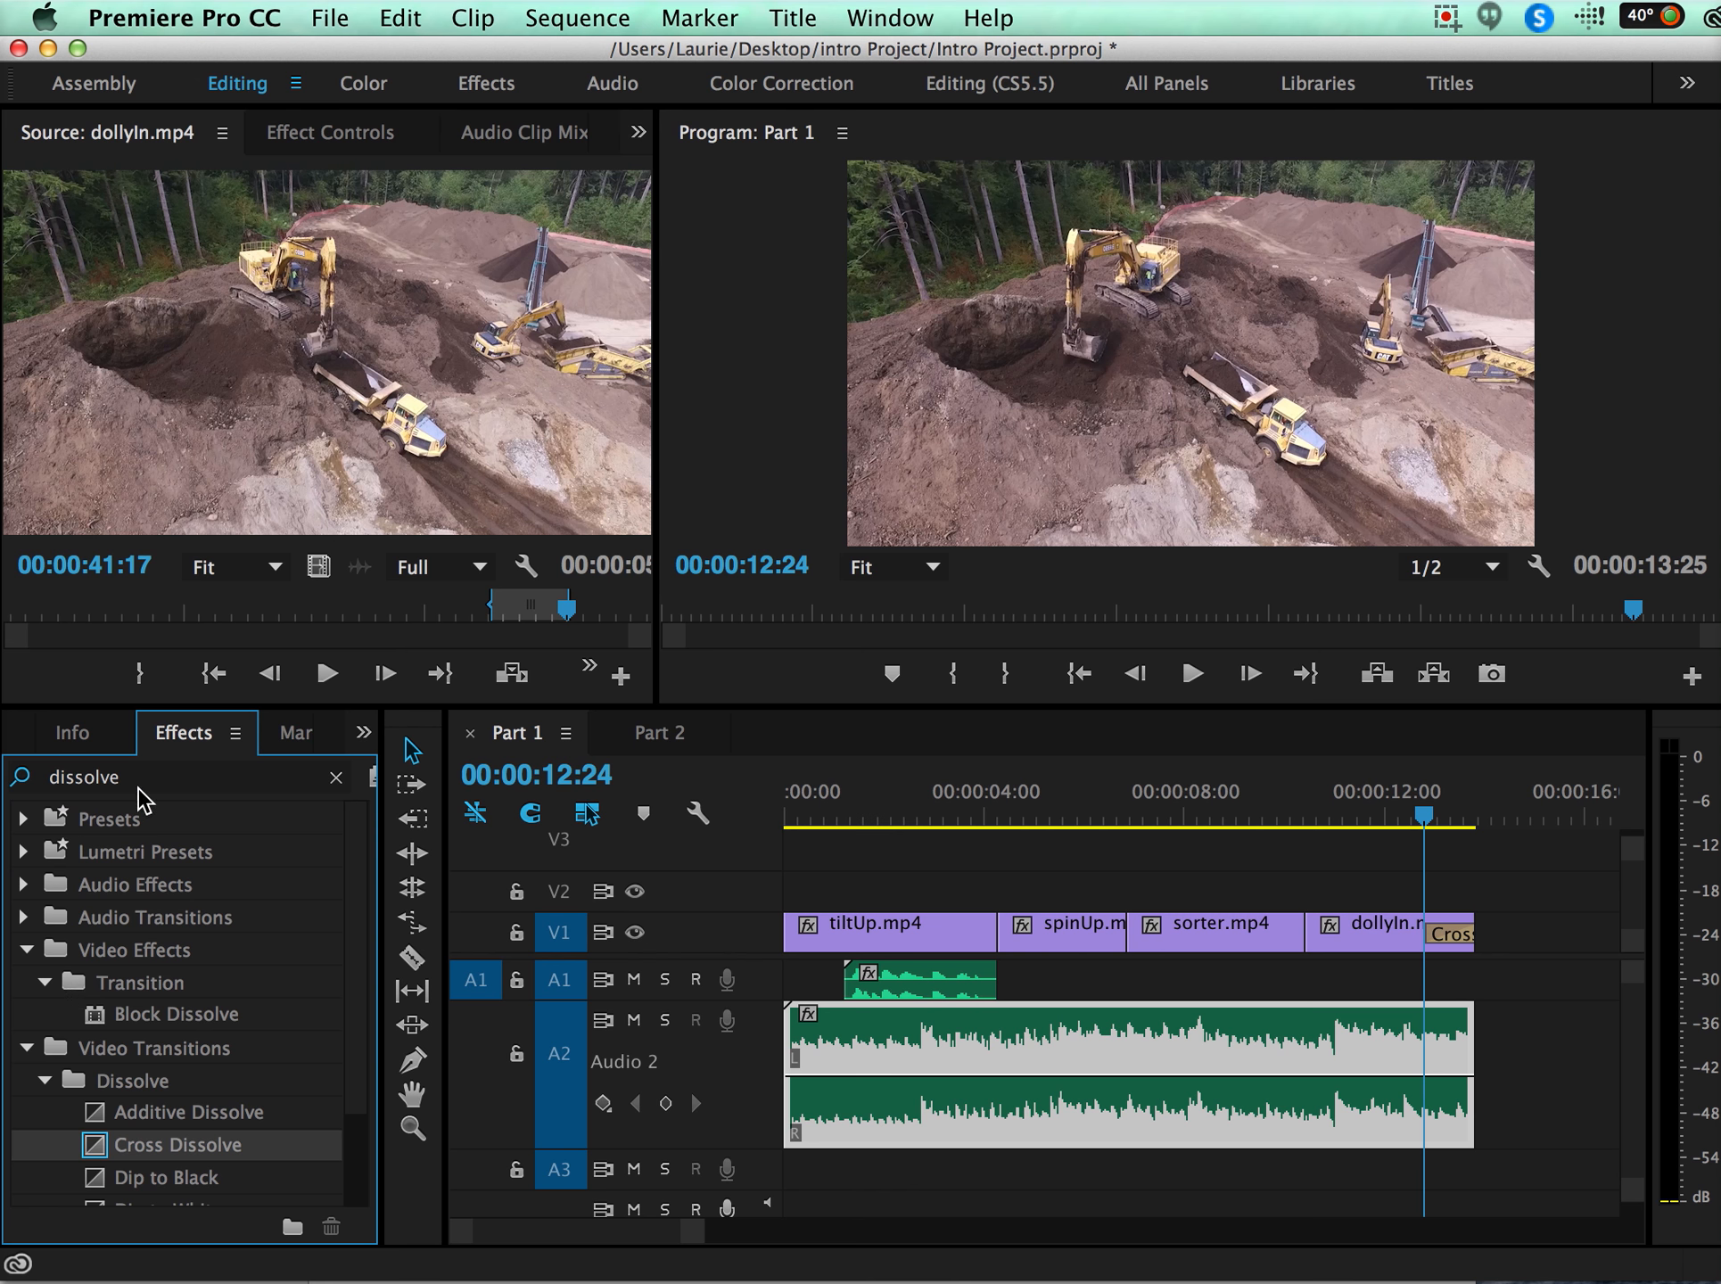
left_click(338, 779)
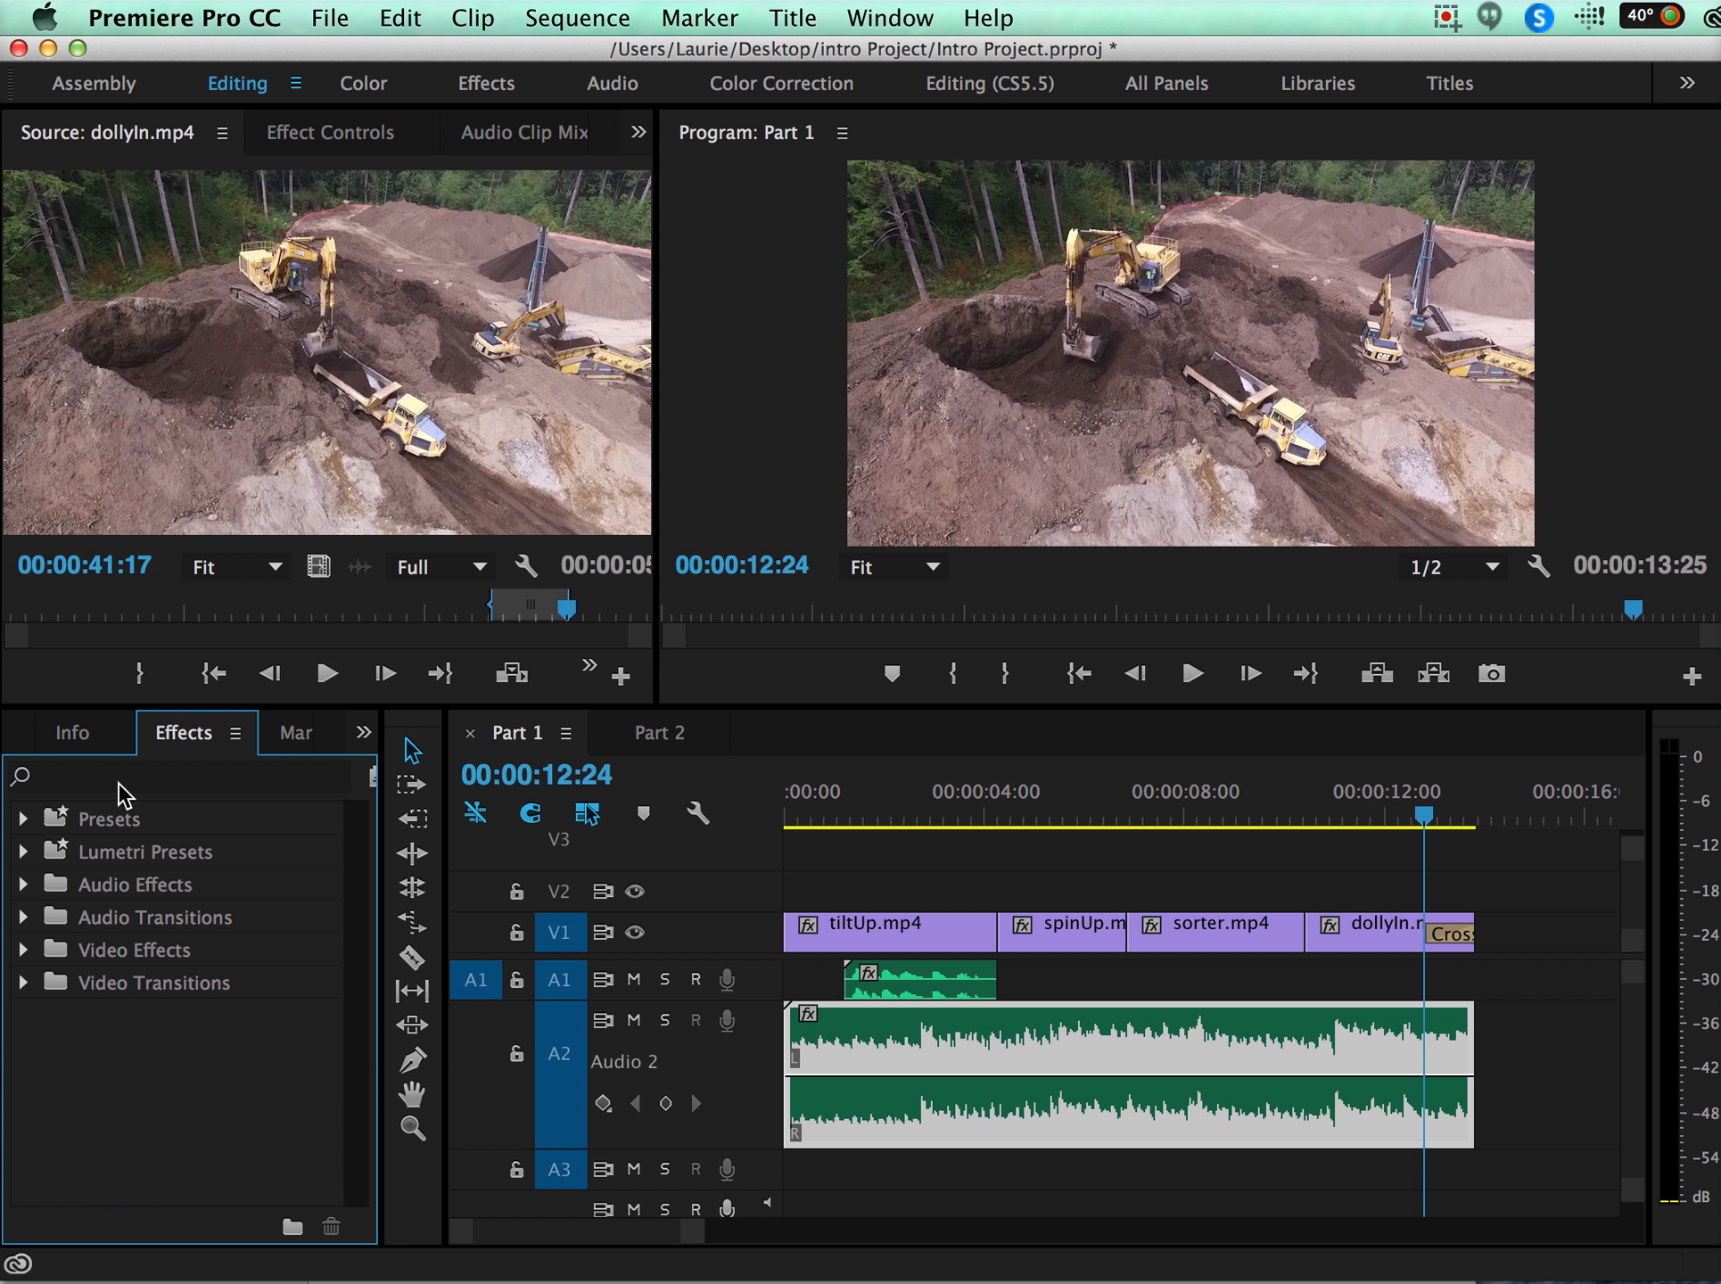
left_click(24, 917)
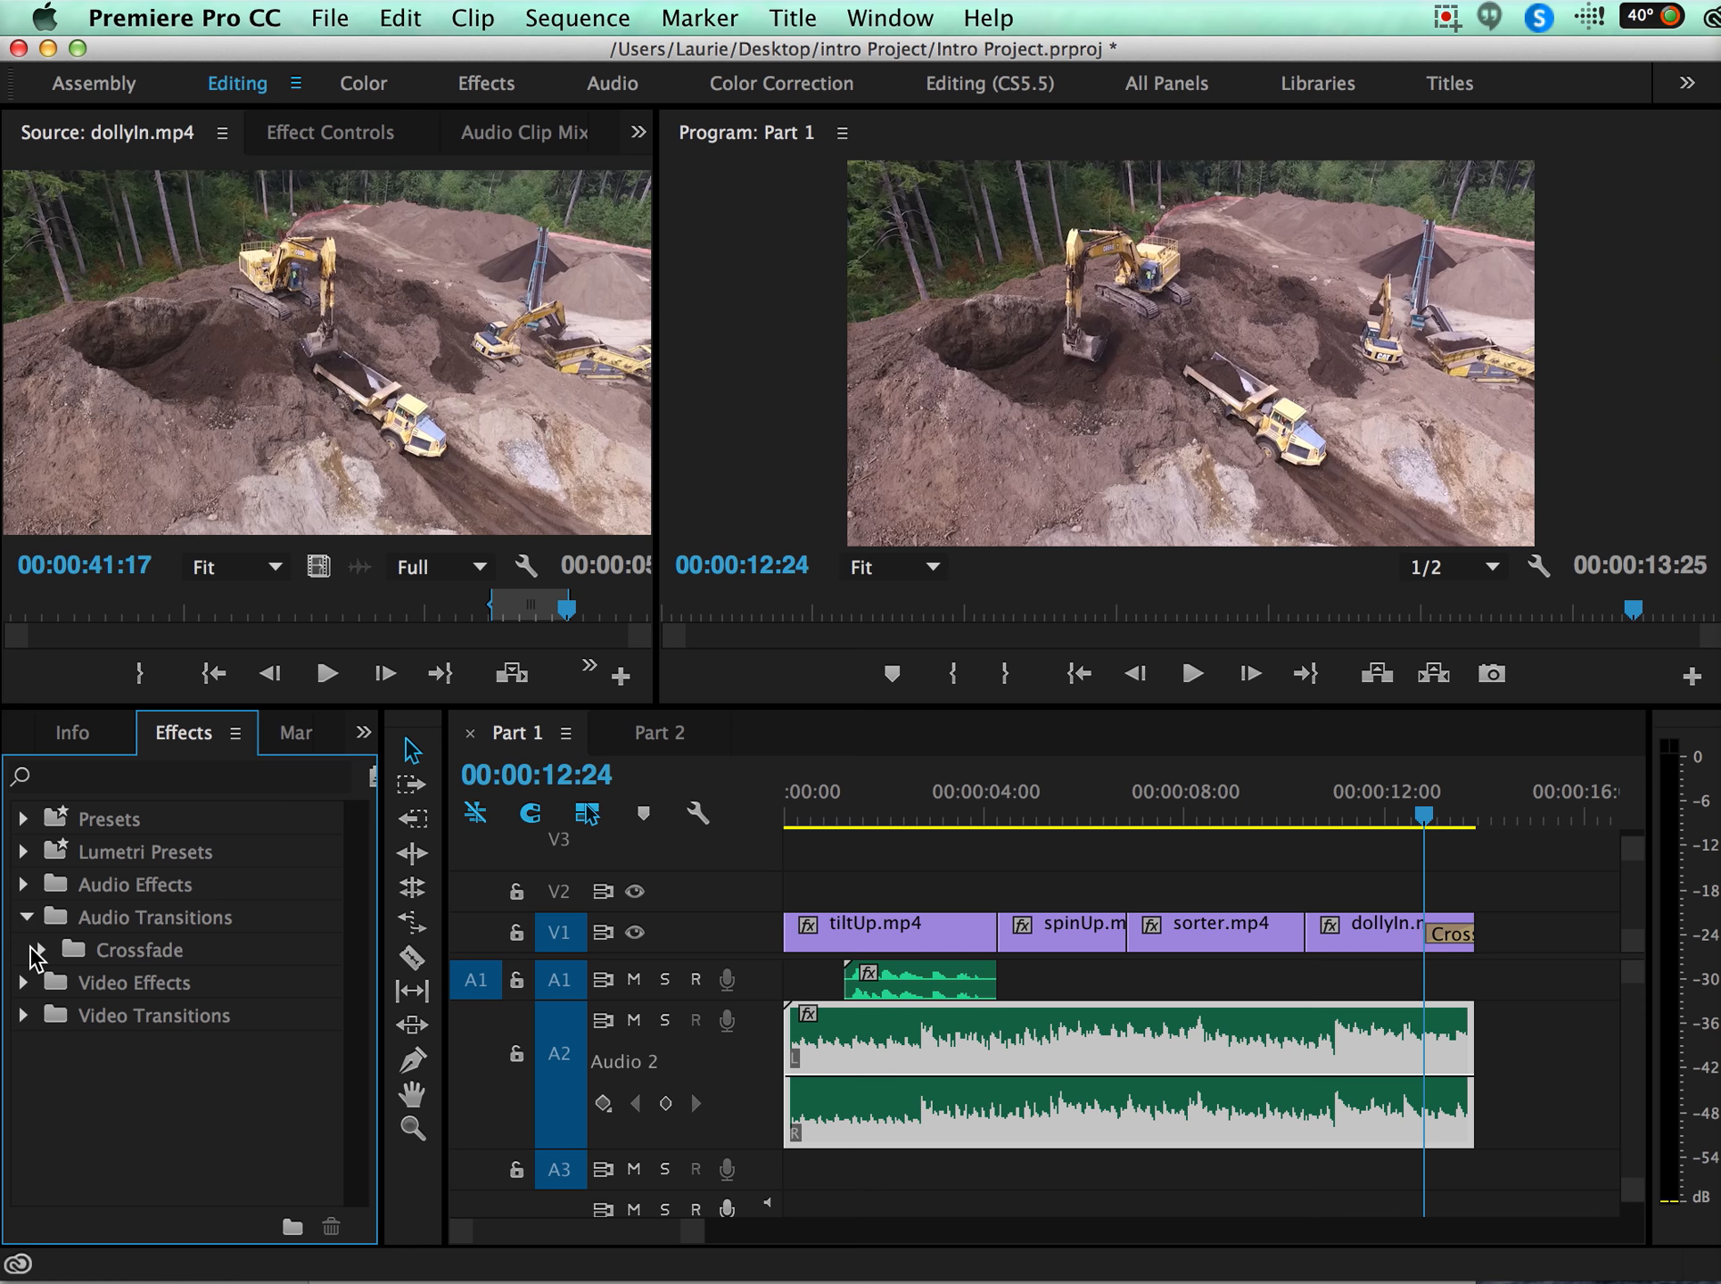
left_click(42, 950)
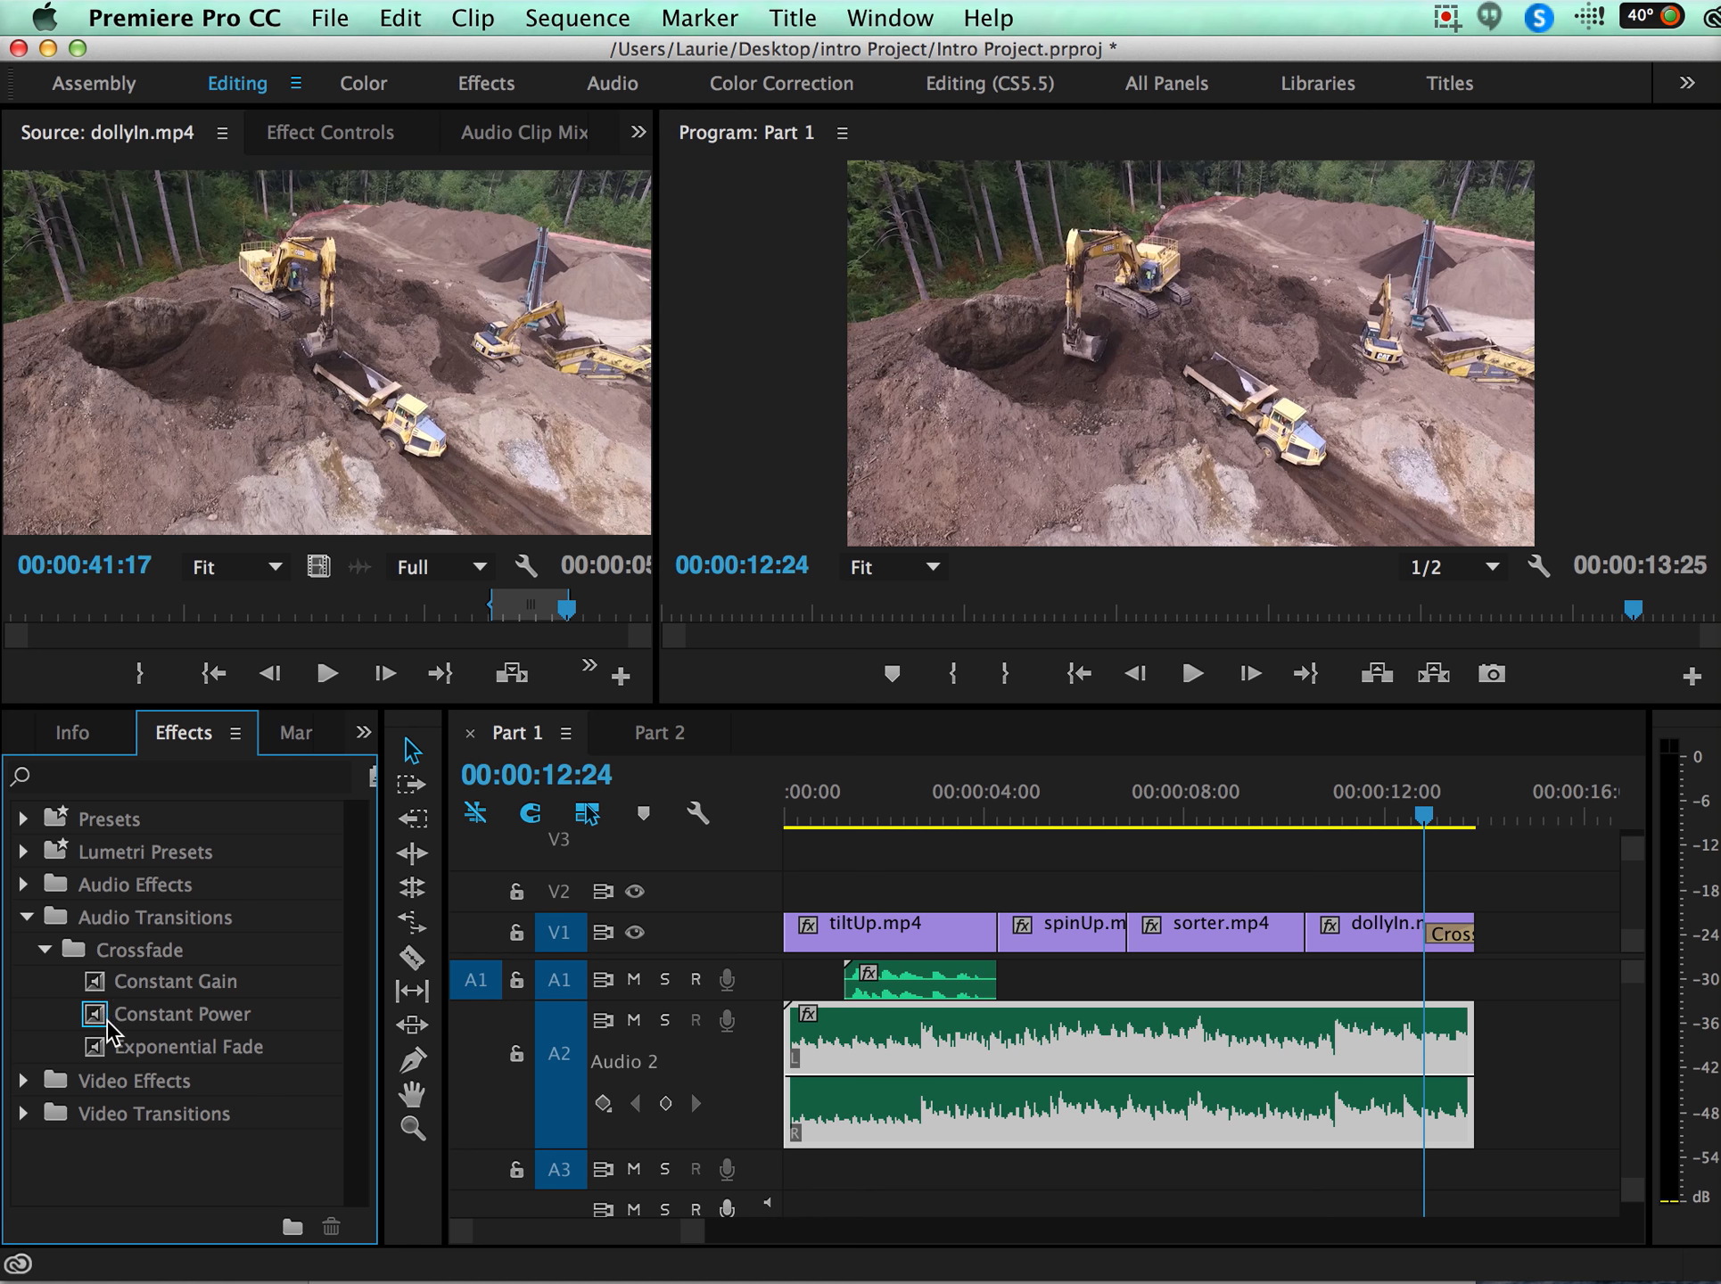
Apply the Constant Power transition to the end of the A2 music clip and play the ending.
left_click_drag(187, 1014, 1432, 817)
left_click(1424, 818)
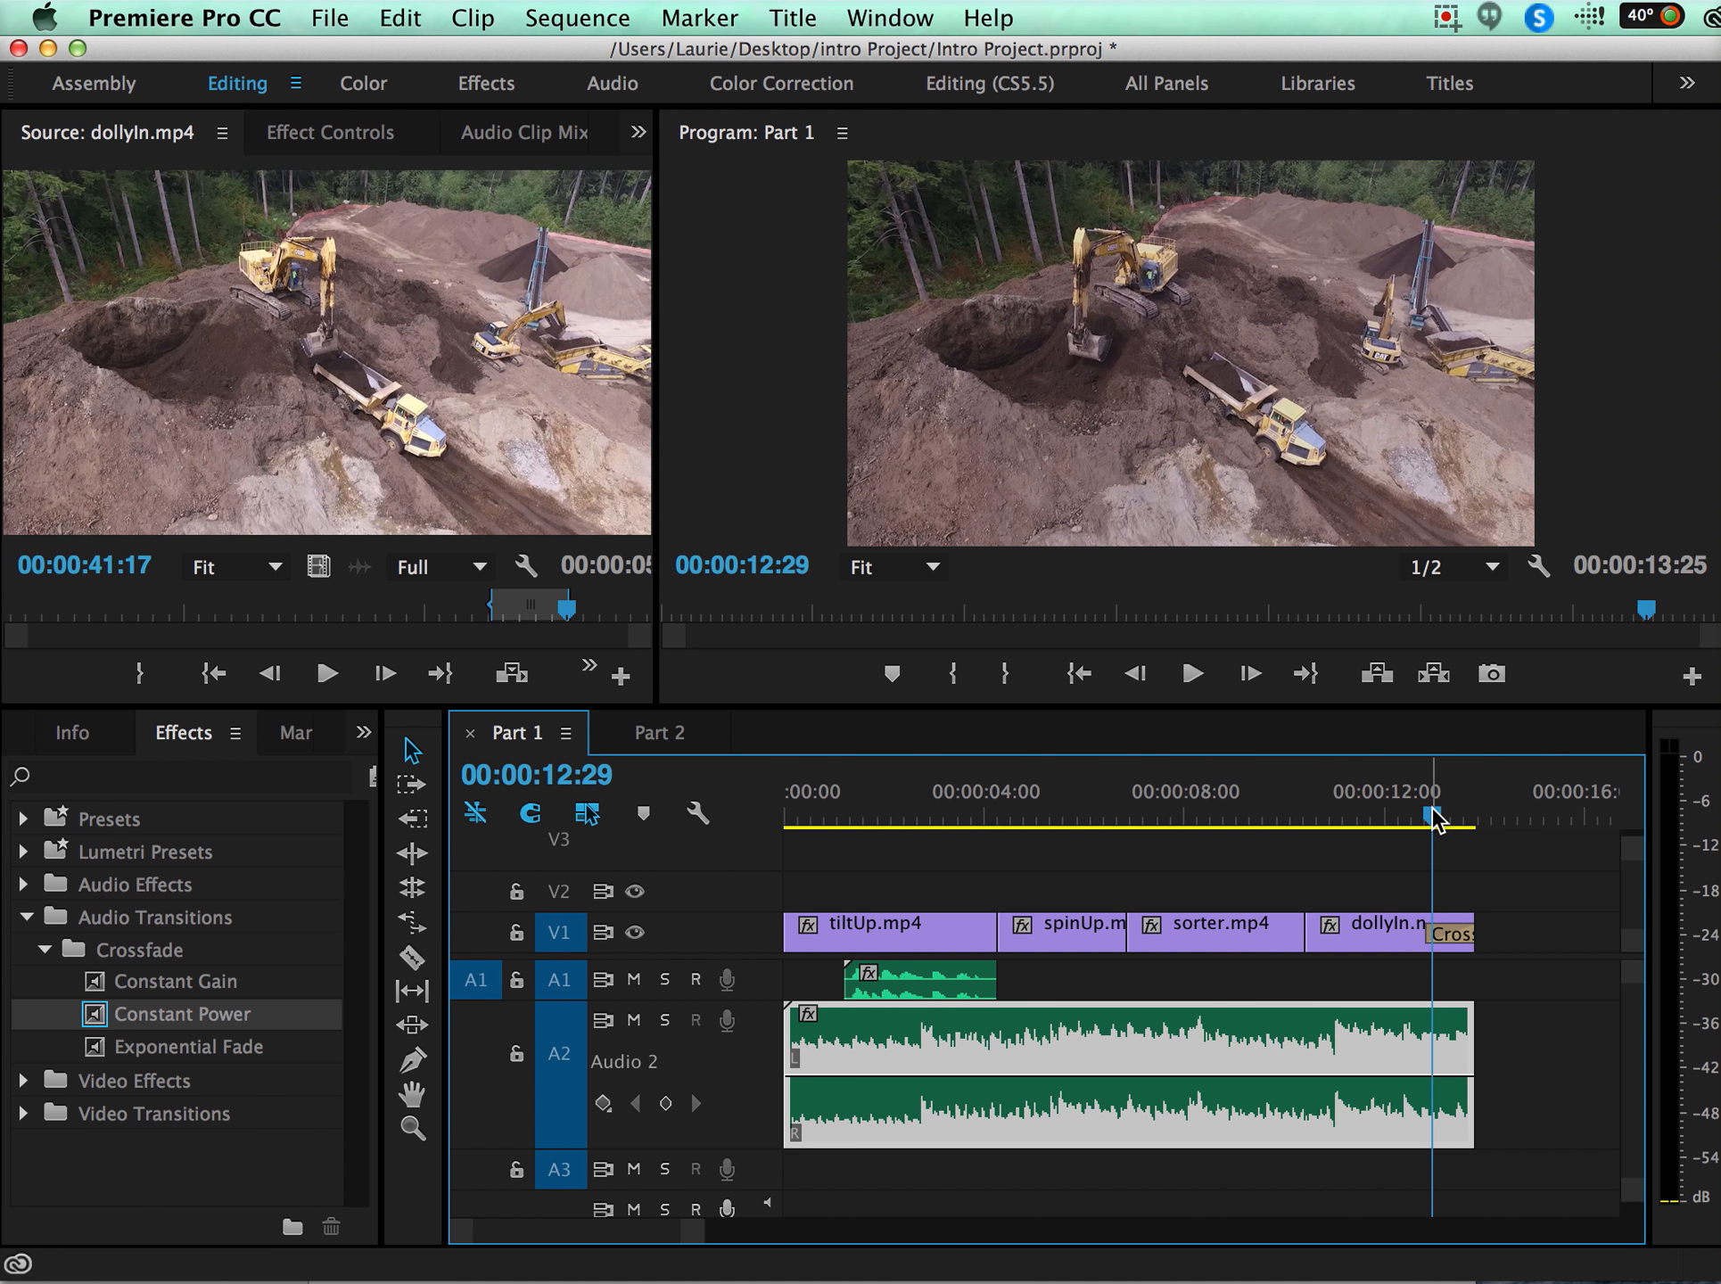
left_click_drag(1436, 818, 1476, 816)
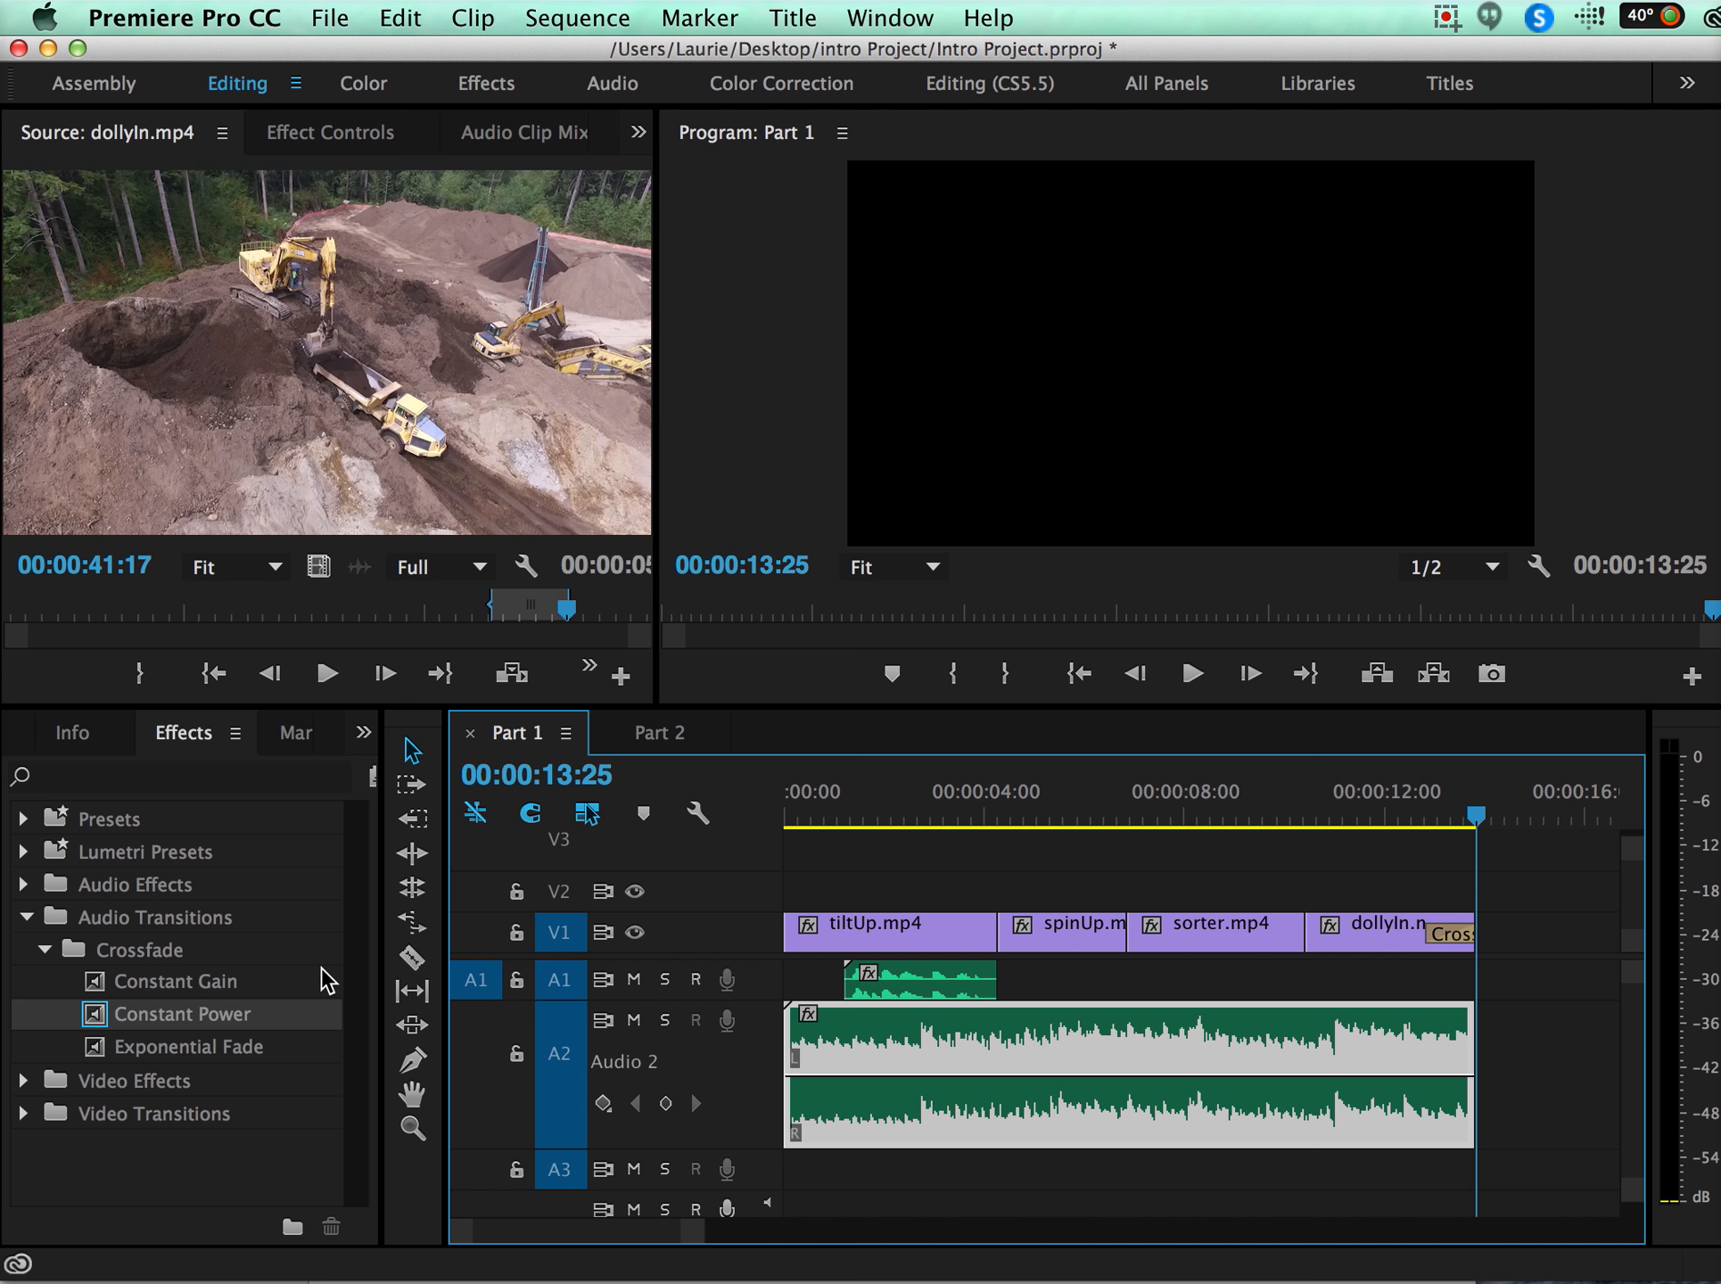
left_click(1471, 815)
left_click_drag(1471, 813, 1474, 813)
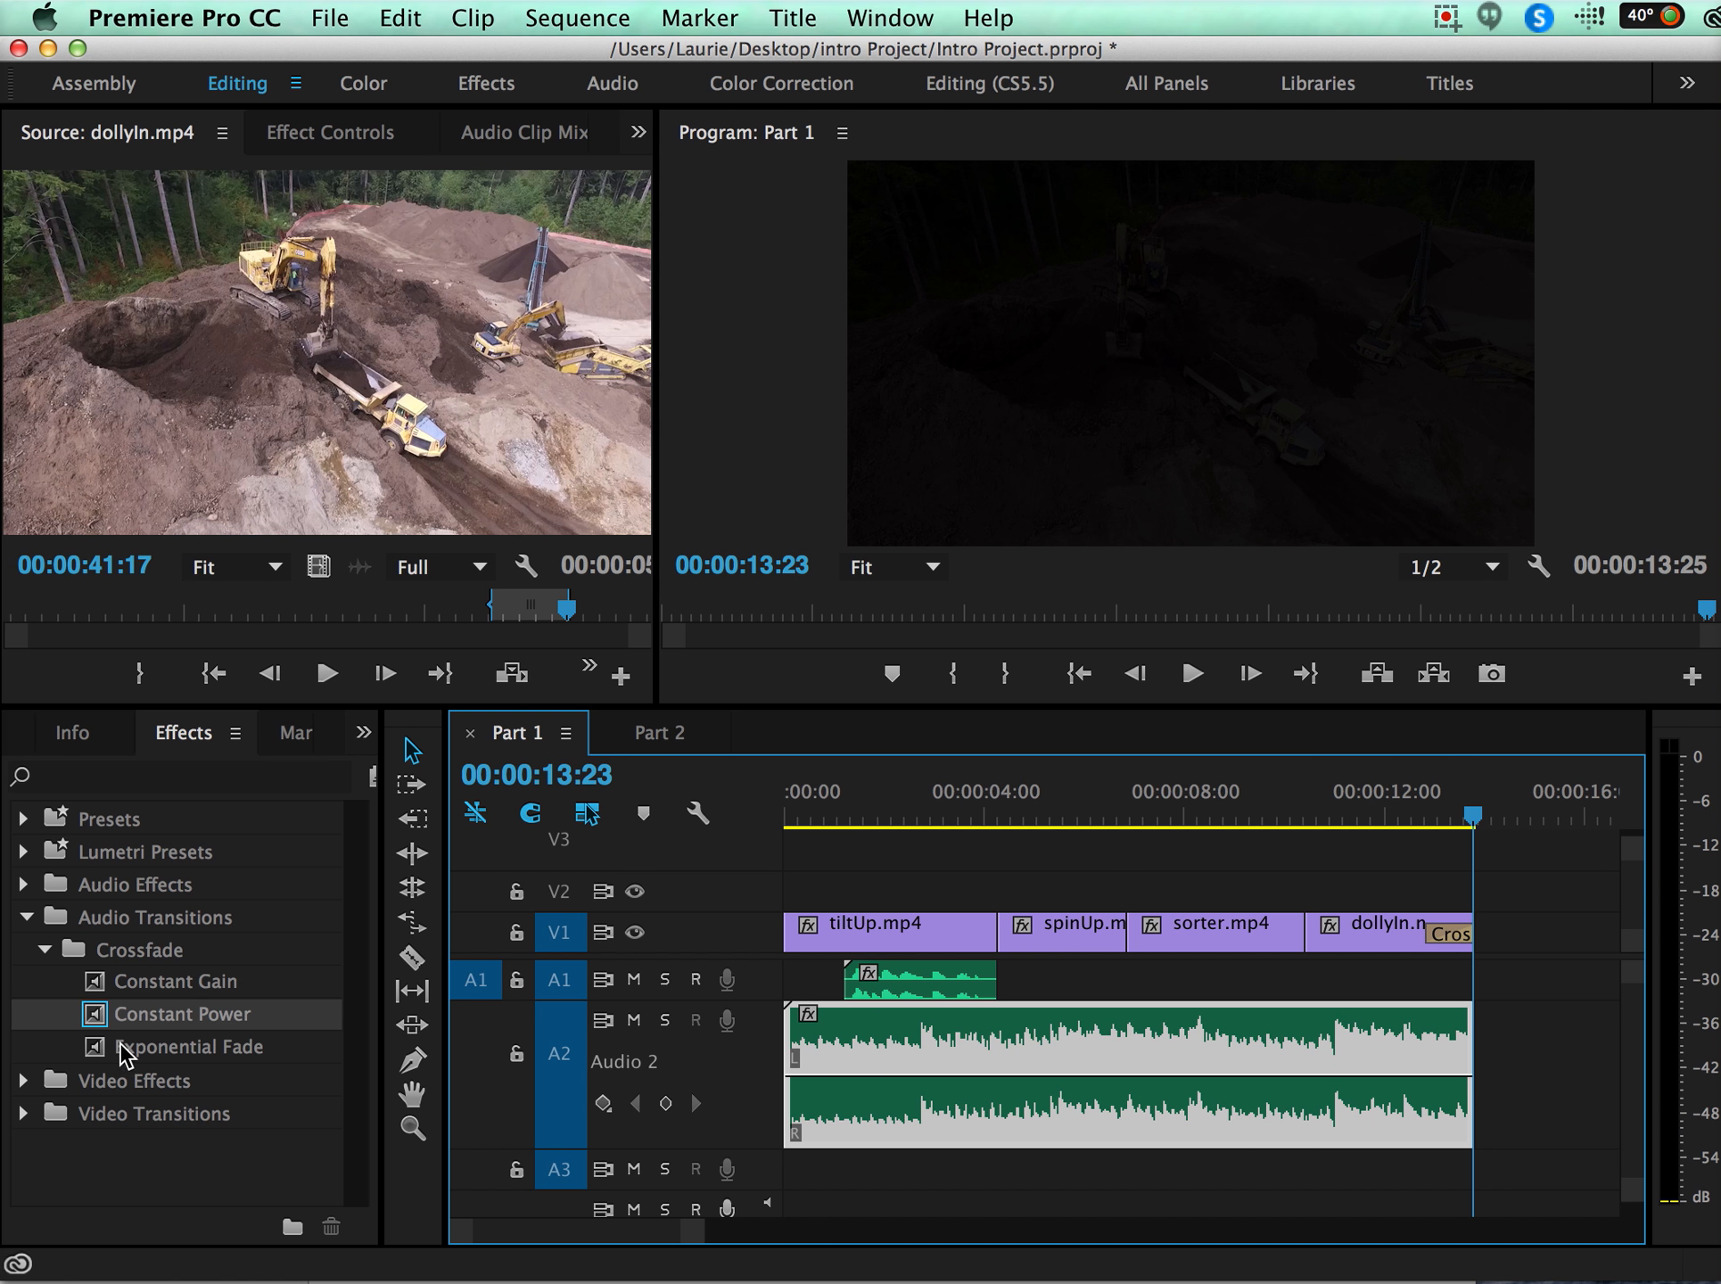
left_click_drag(93, 1026, 1476, 1052)
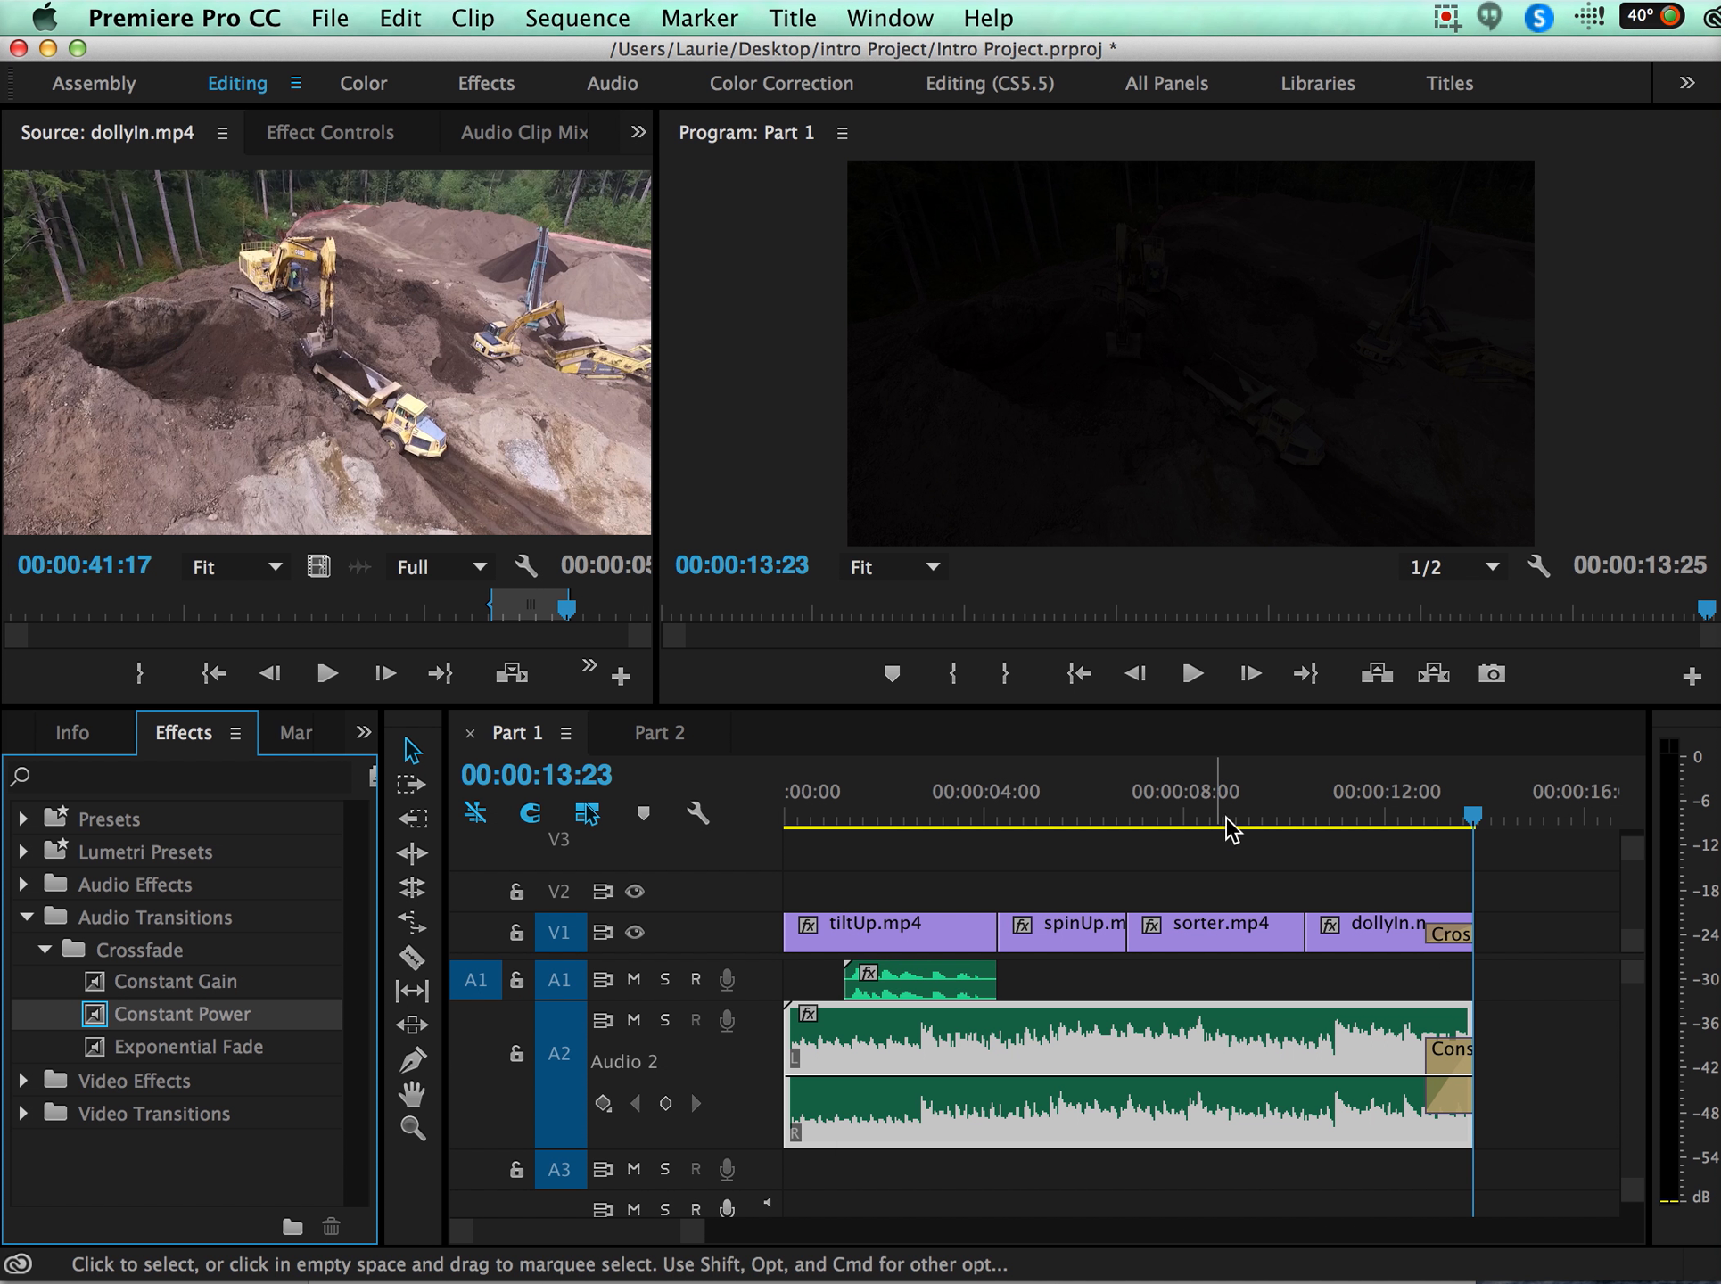
left_click(1373, 794)
key("space")
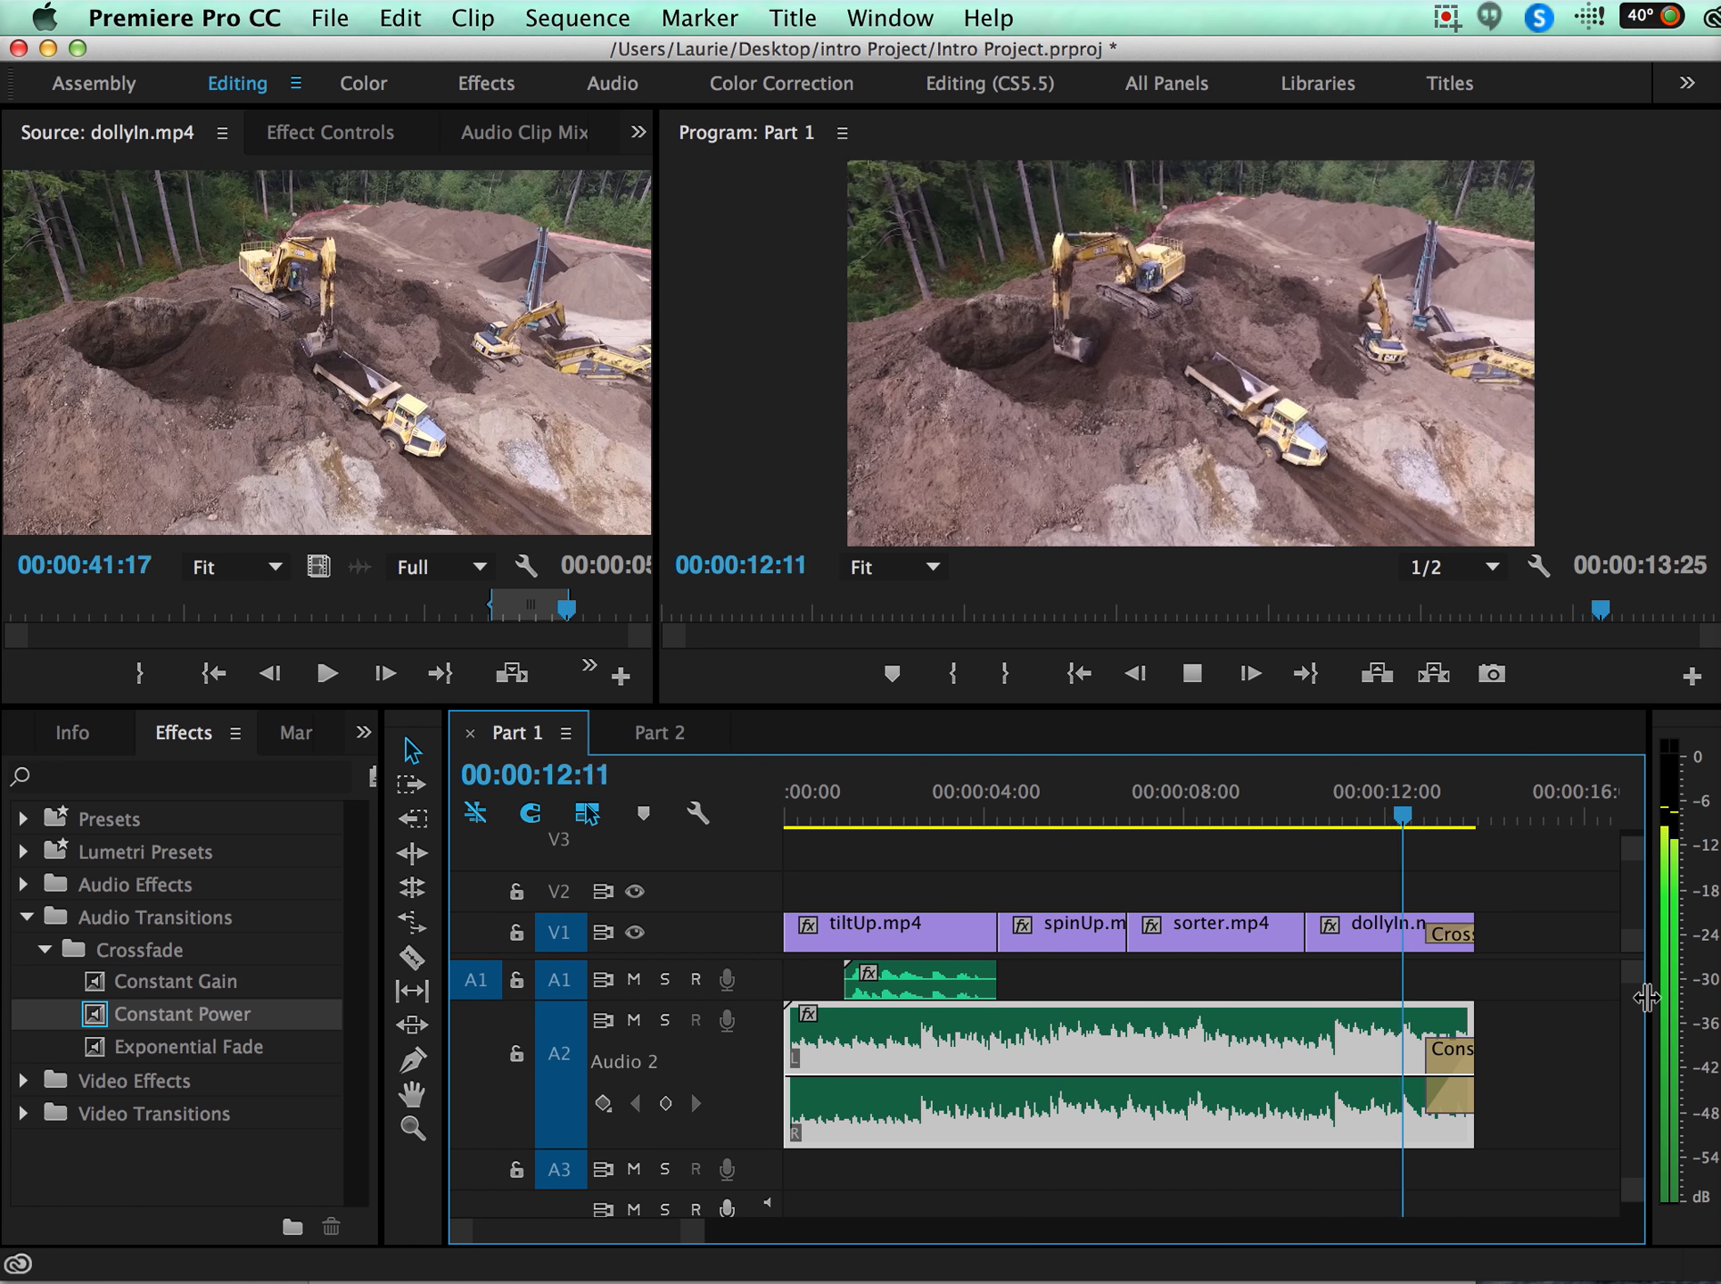
key("space")
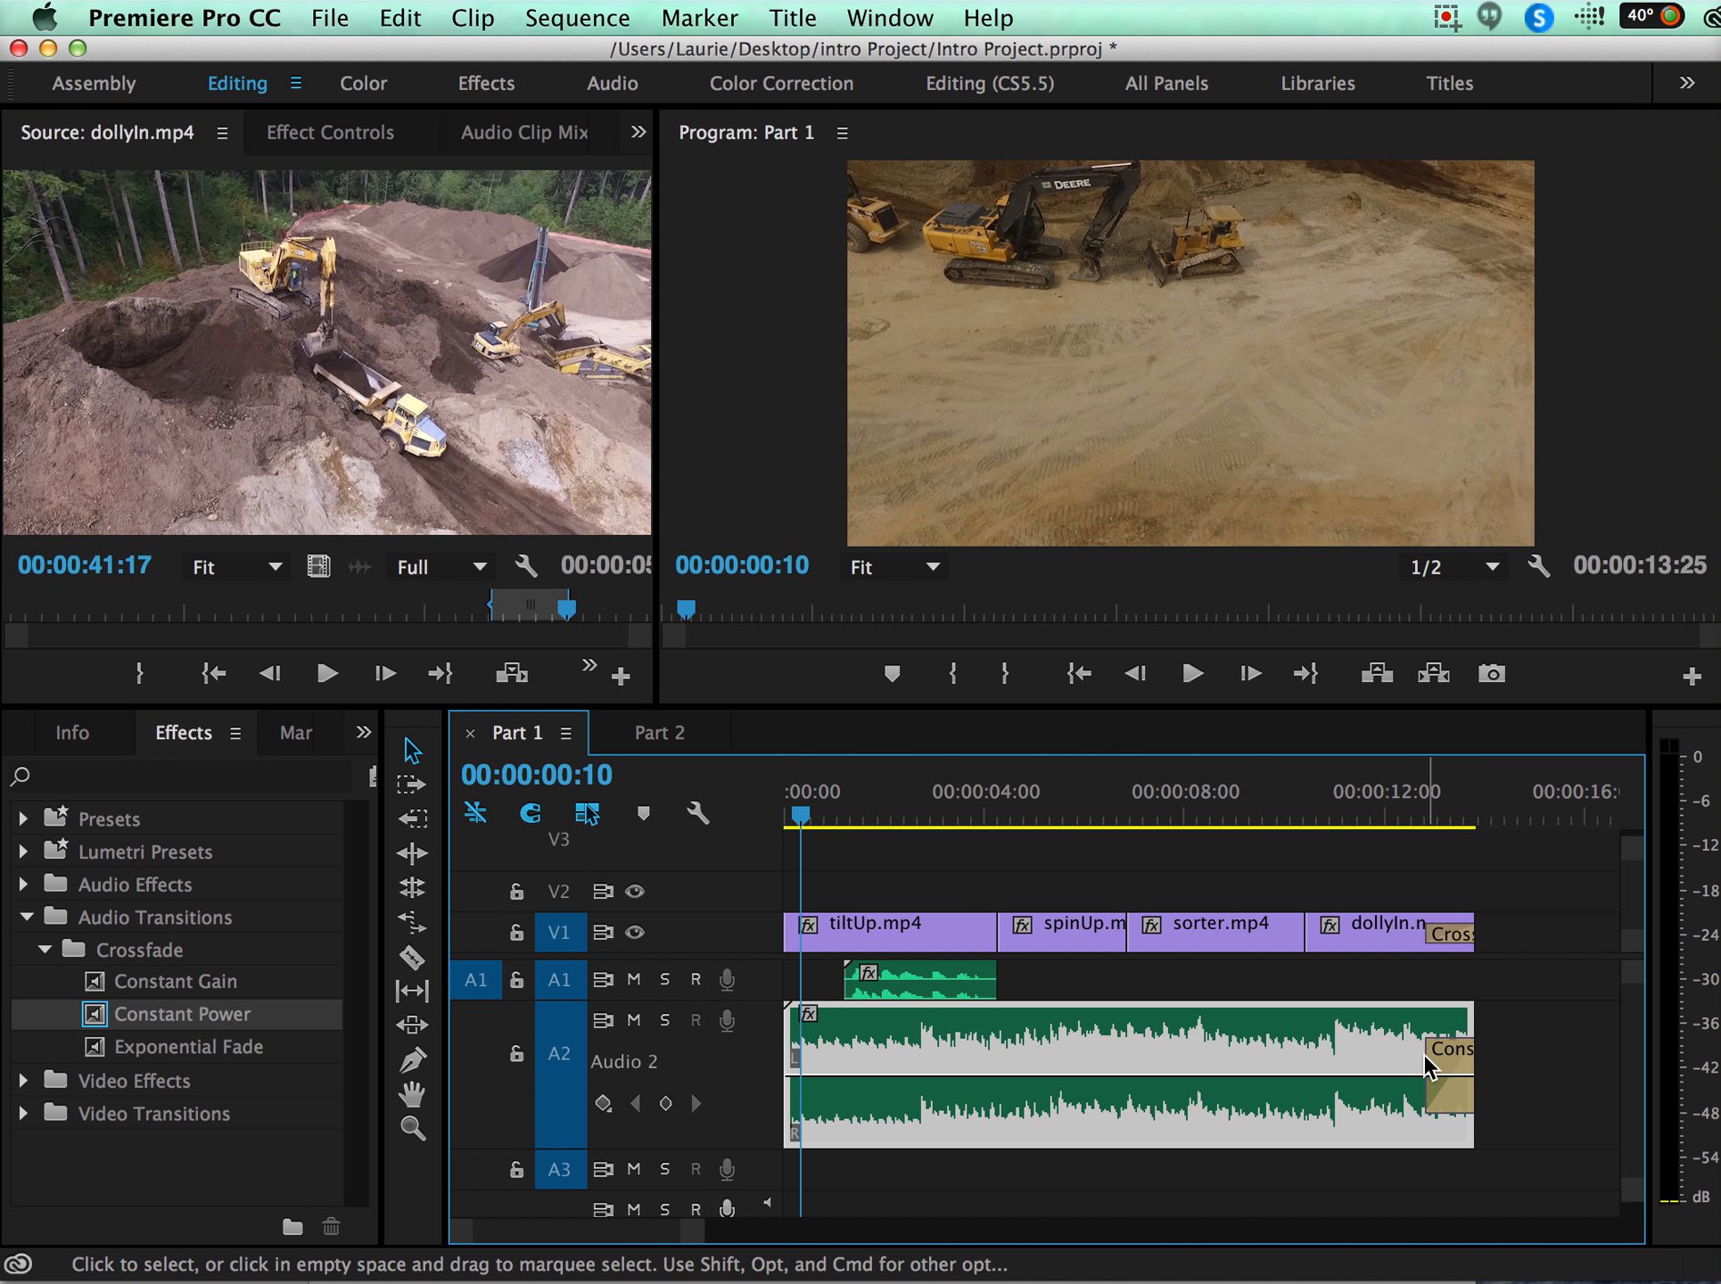
Lengthen the Constant Power transition so it starts shortly after dollyIn.mp4 begins, and play the fade-out.
left_click_drag(1426, 1060, 1338, 1060)
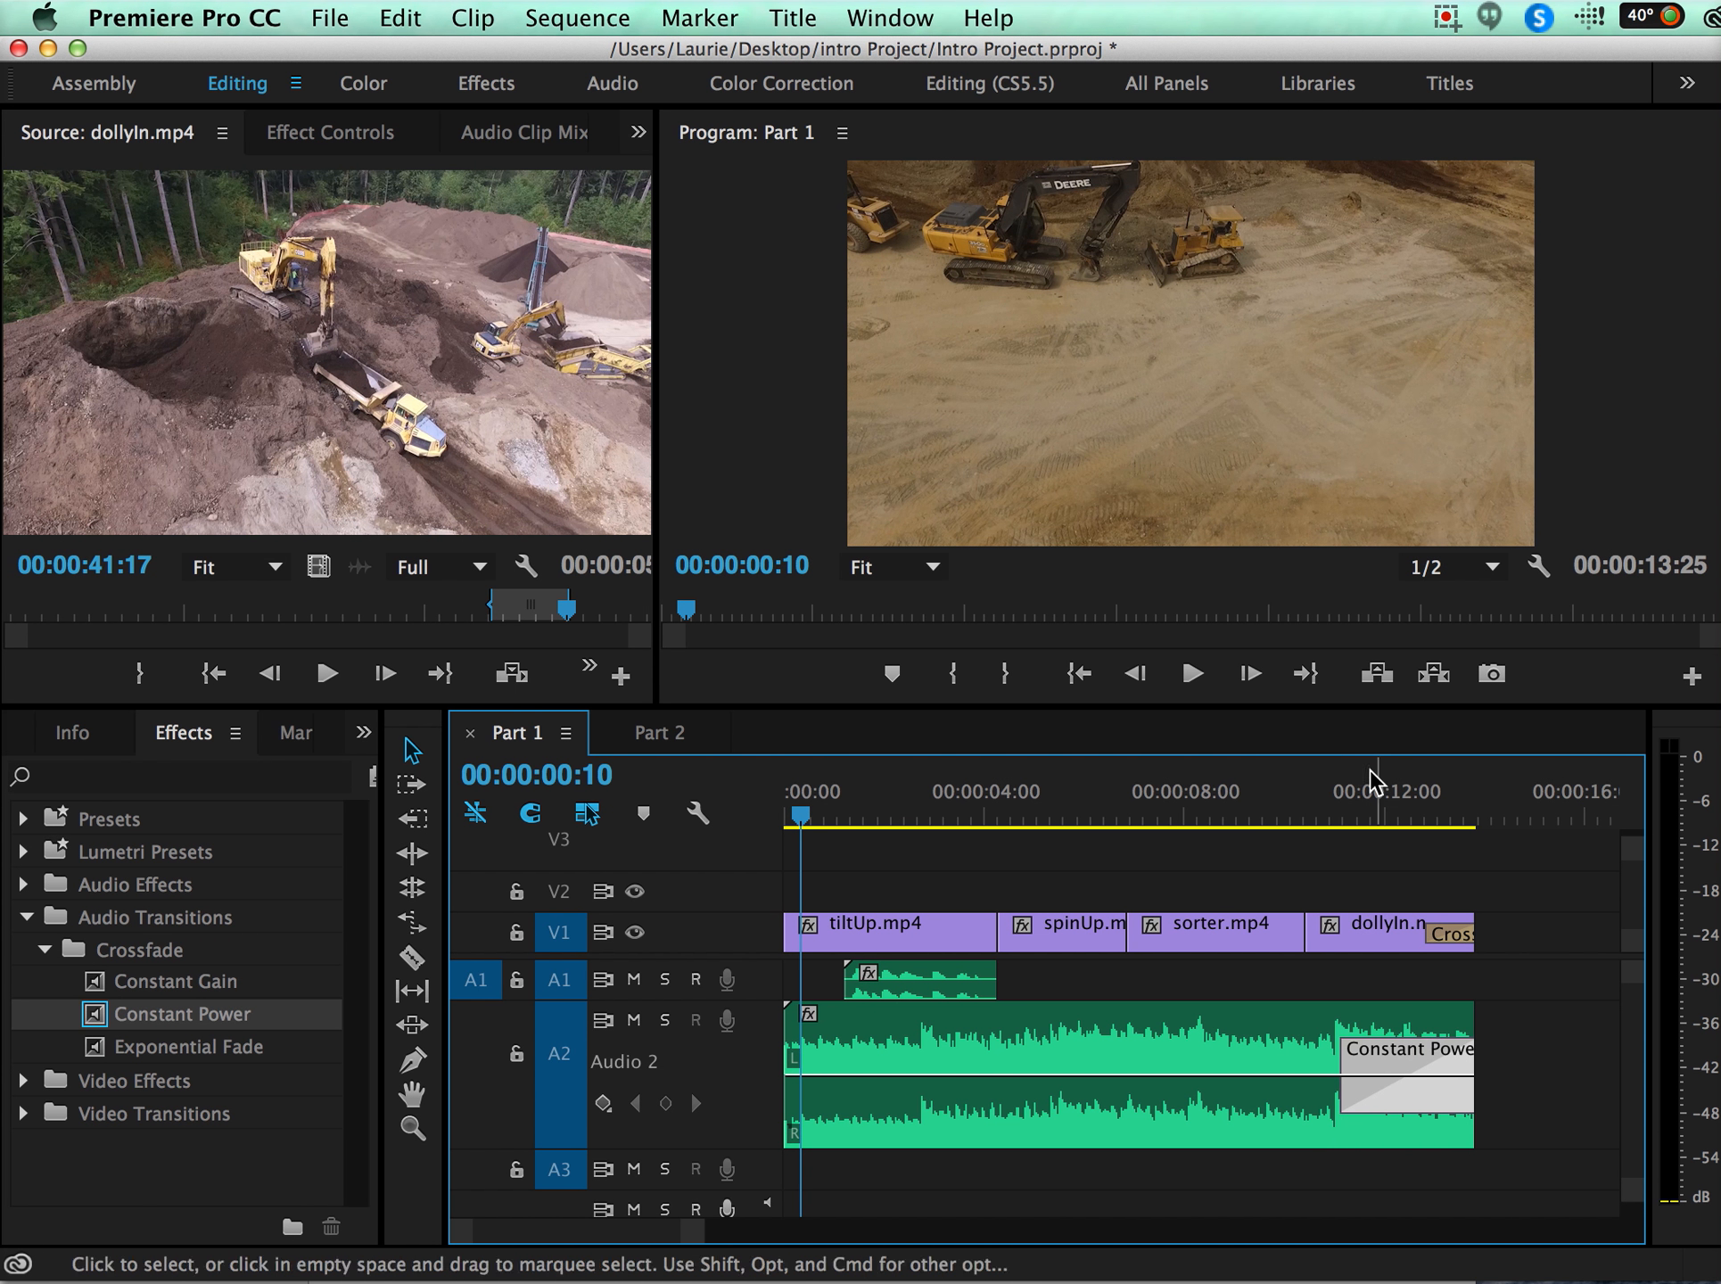
left_click(1275, 805)
key("space")
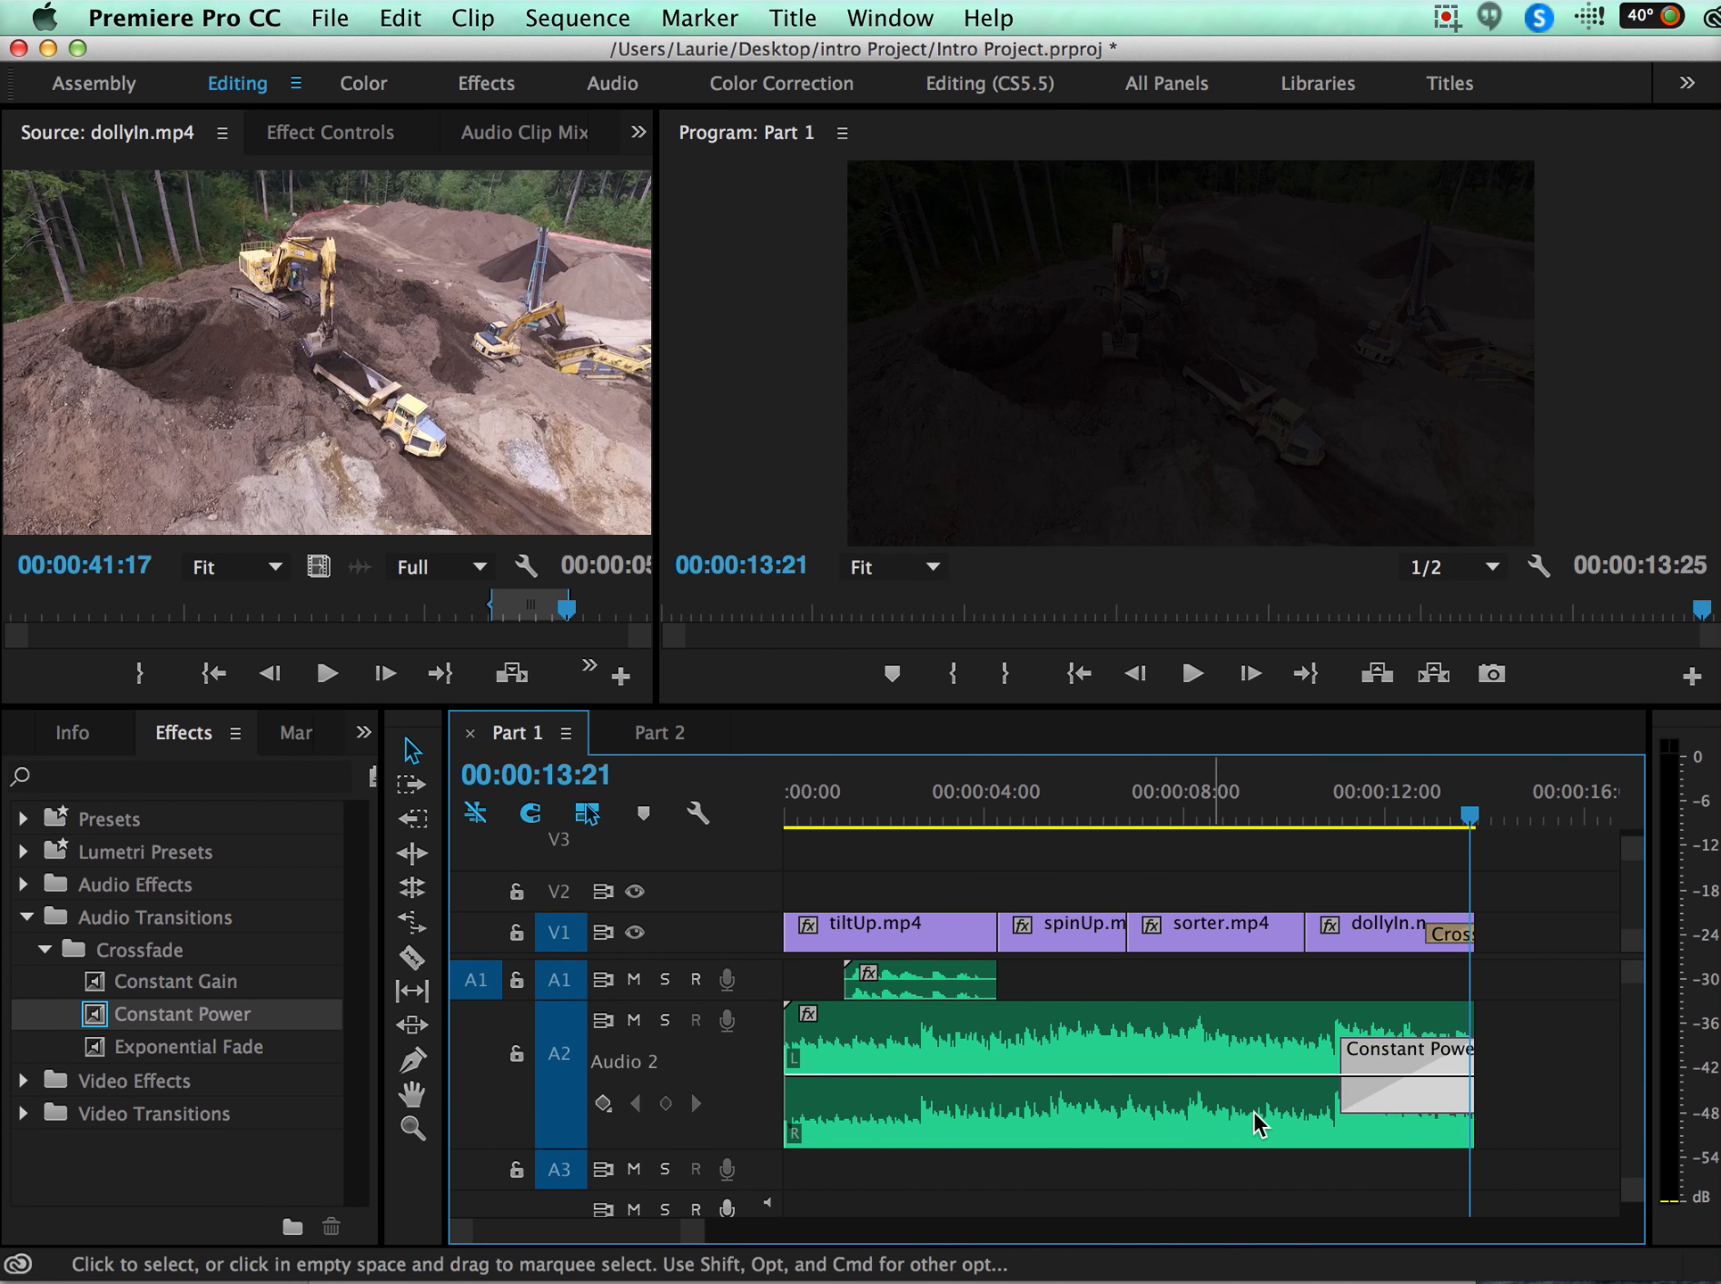
Delete the Constant Power transition from the end of the A2 music clip.
left_click(1383, 1077)
key("Delete")
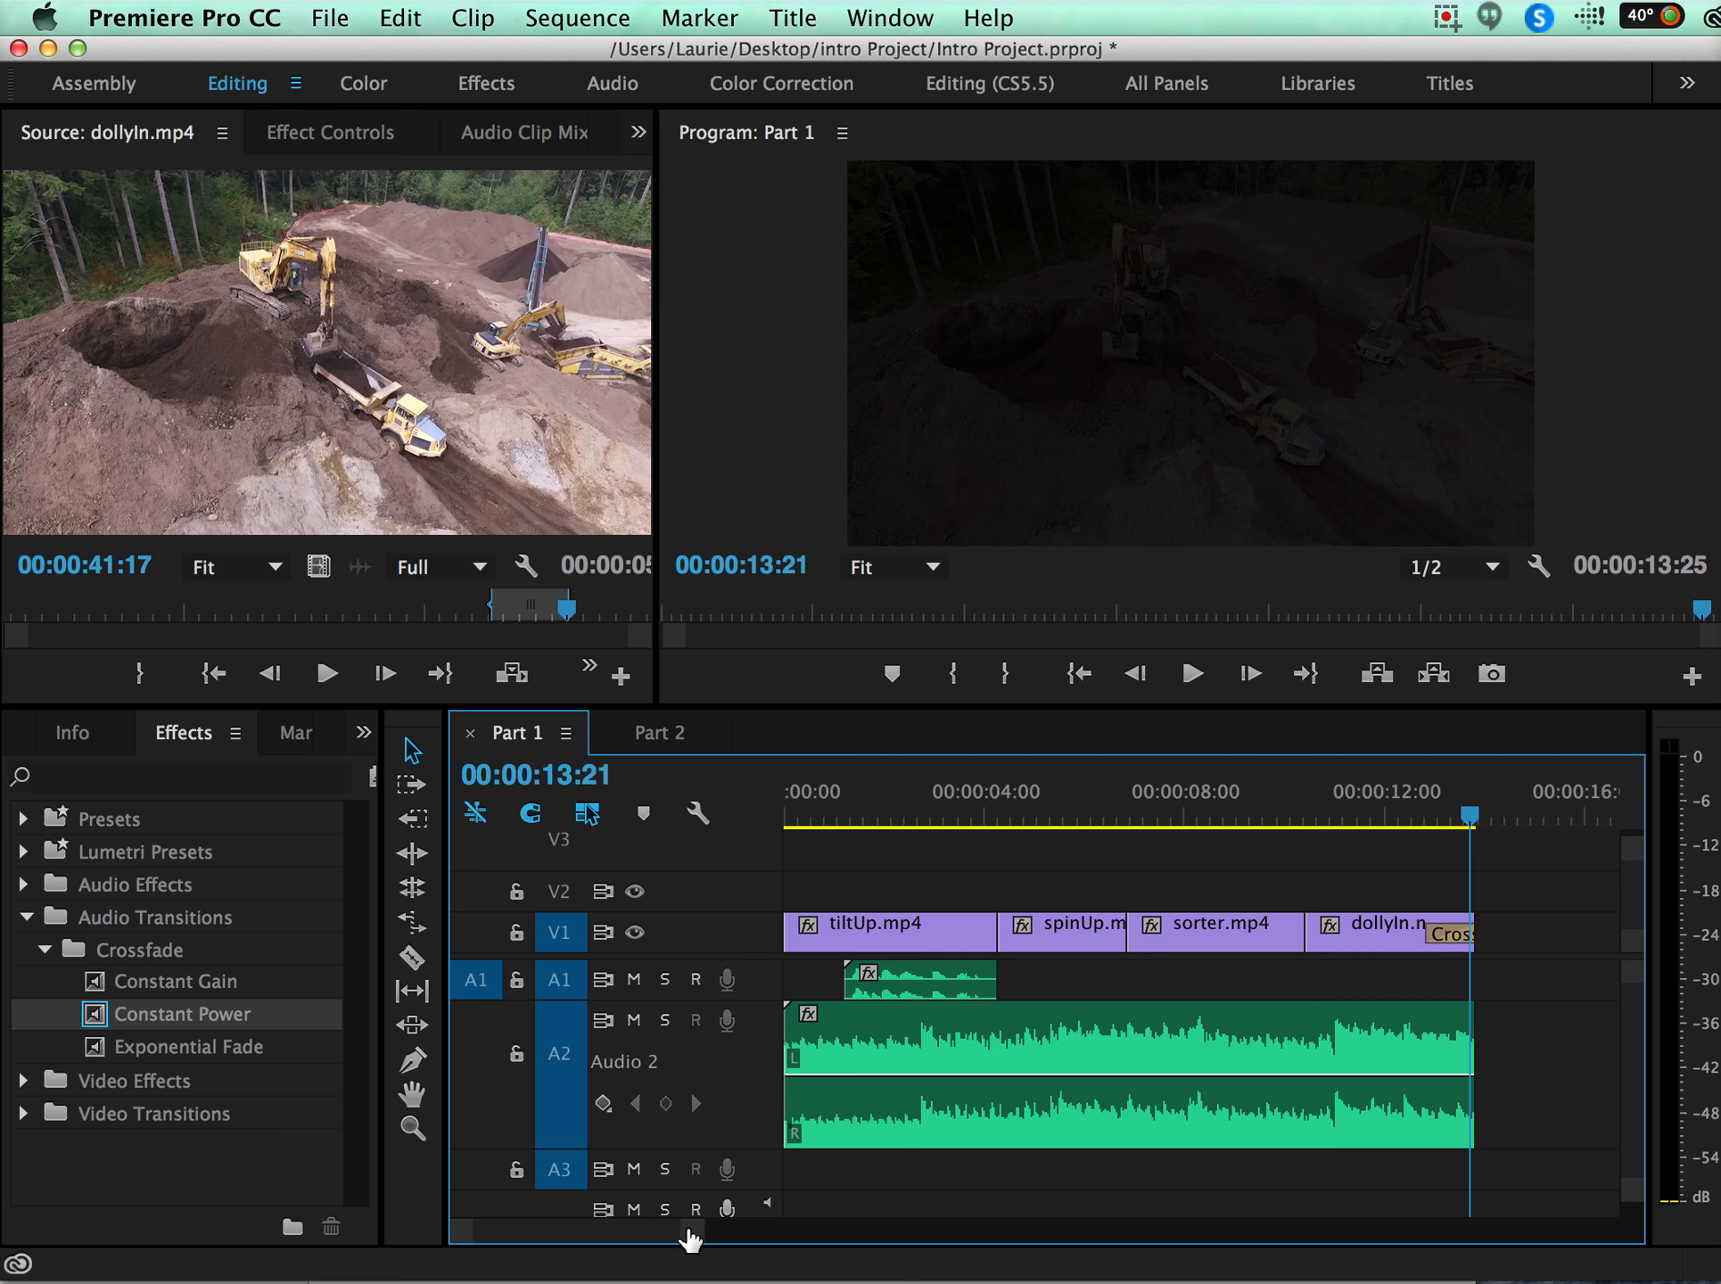
Widen the timeline area and adjust its zoom so the whole Part 1 sequence fits across it.
left_click_drag(689, 1235, 520, 1235)
left_click_drag(381, 977, 147, 981)
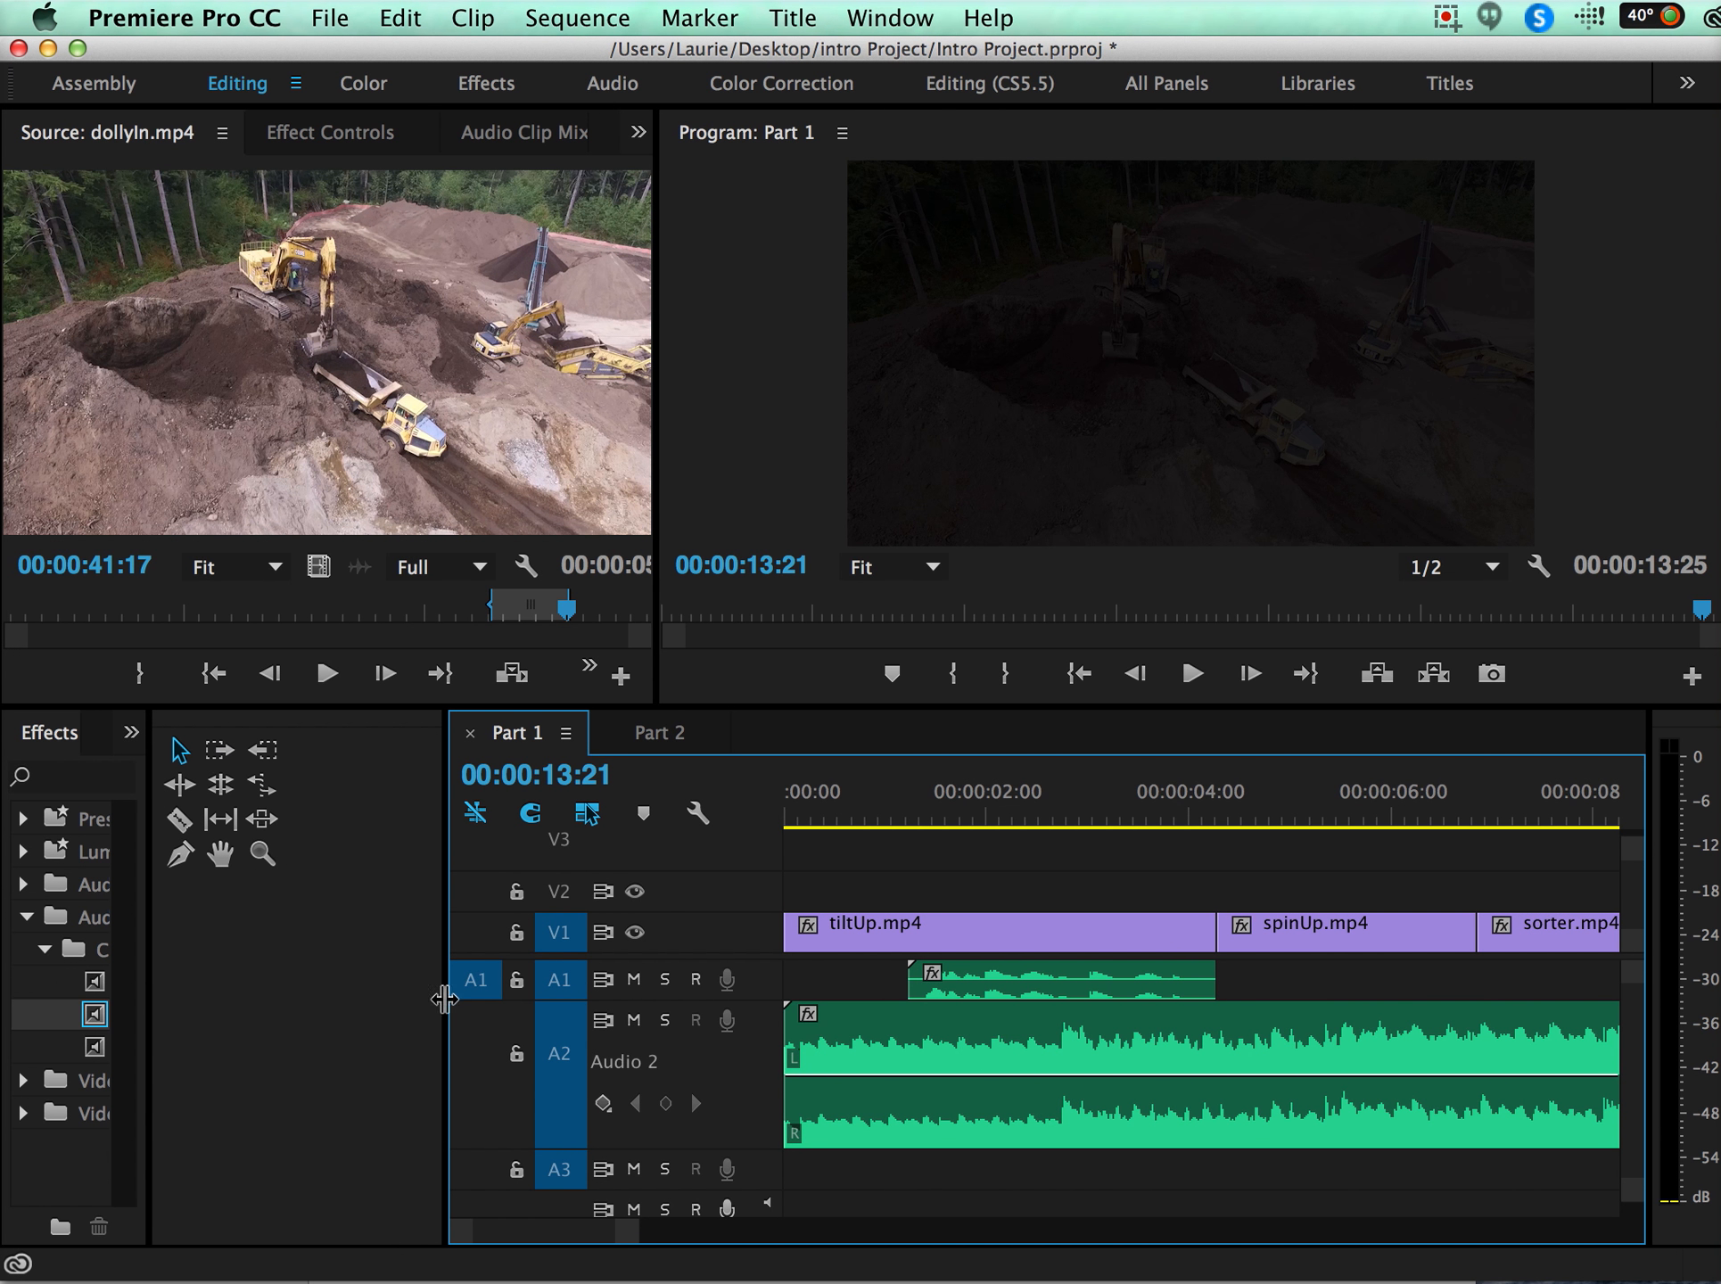
left_click_drag(444, 1002, 178, 1004)
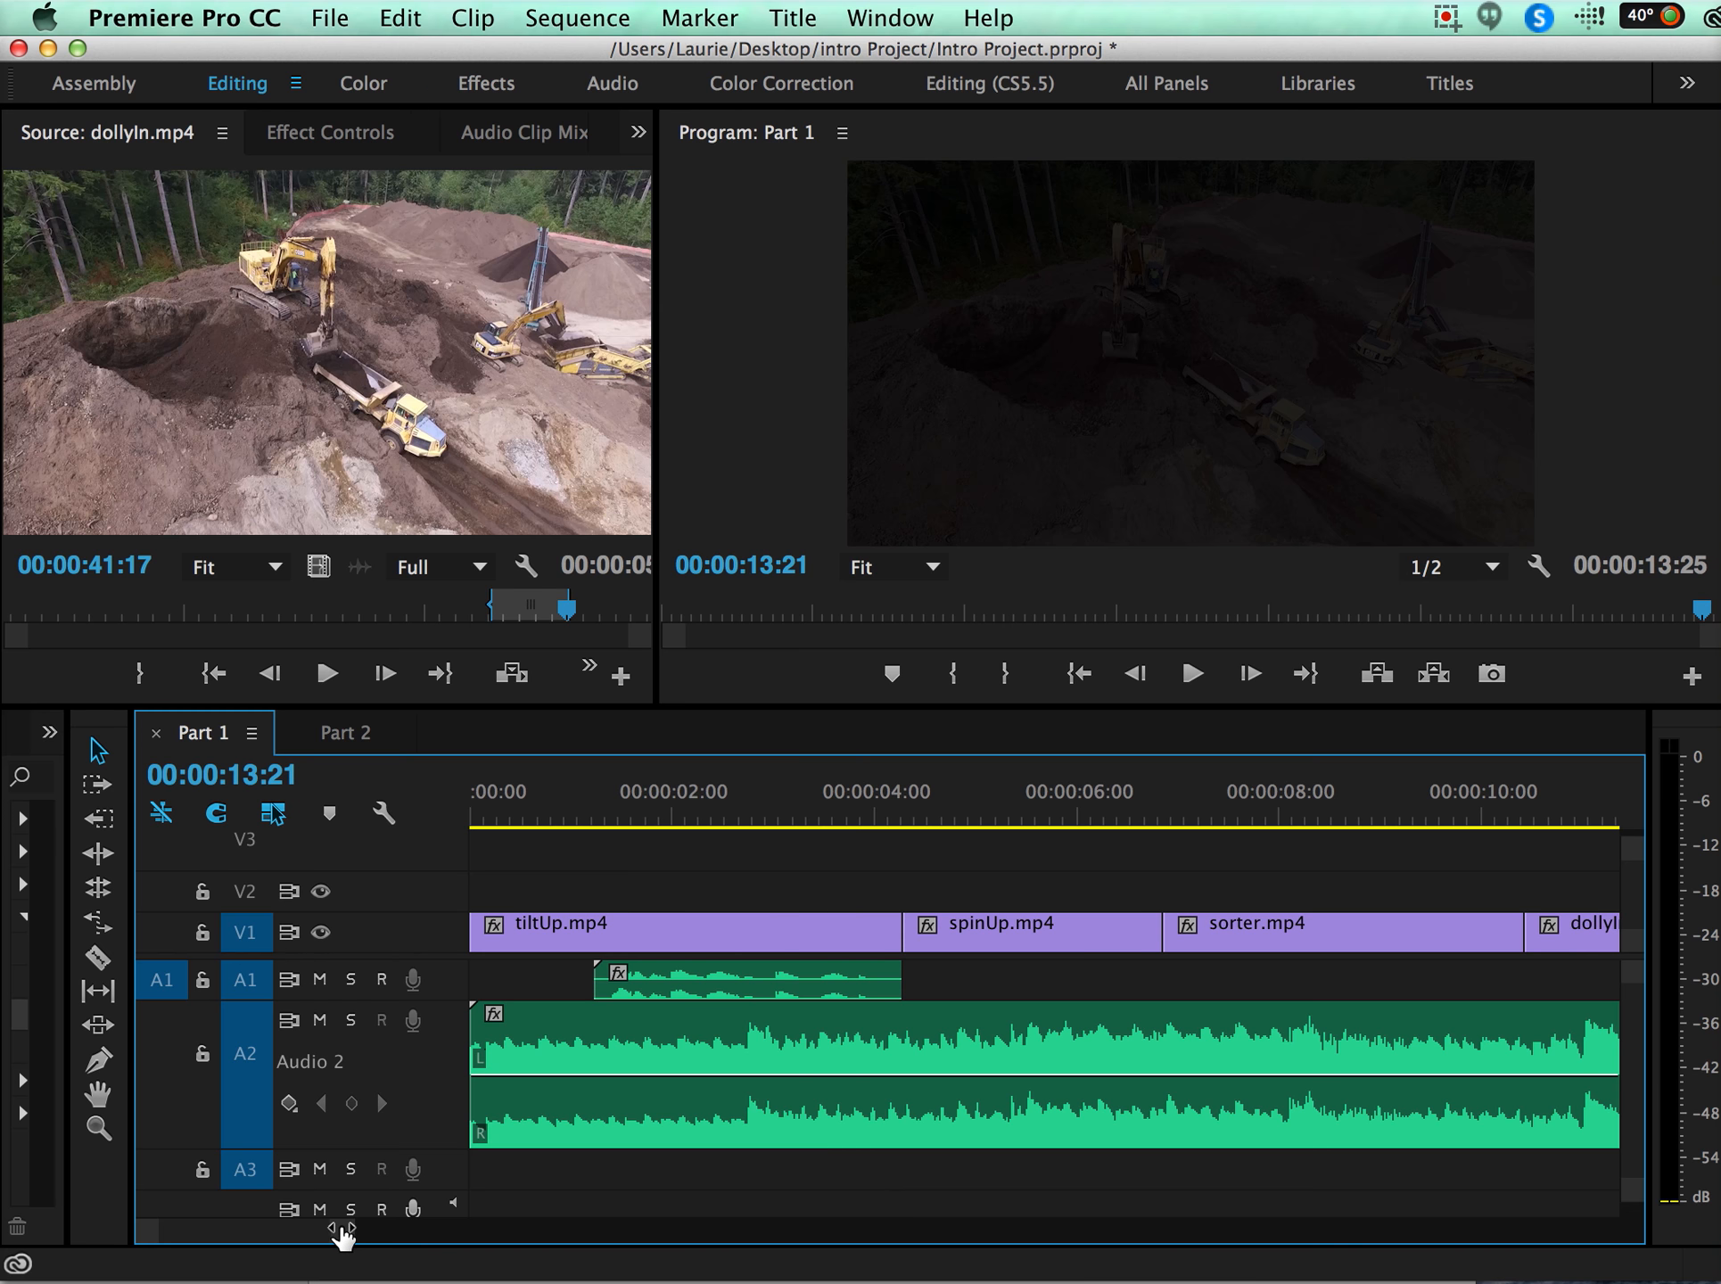
left_click_drag(342, 1235, 373, 1242)
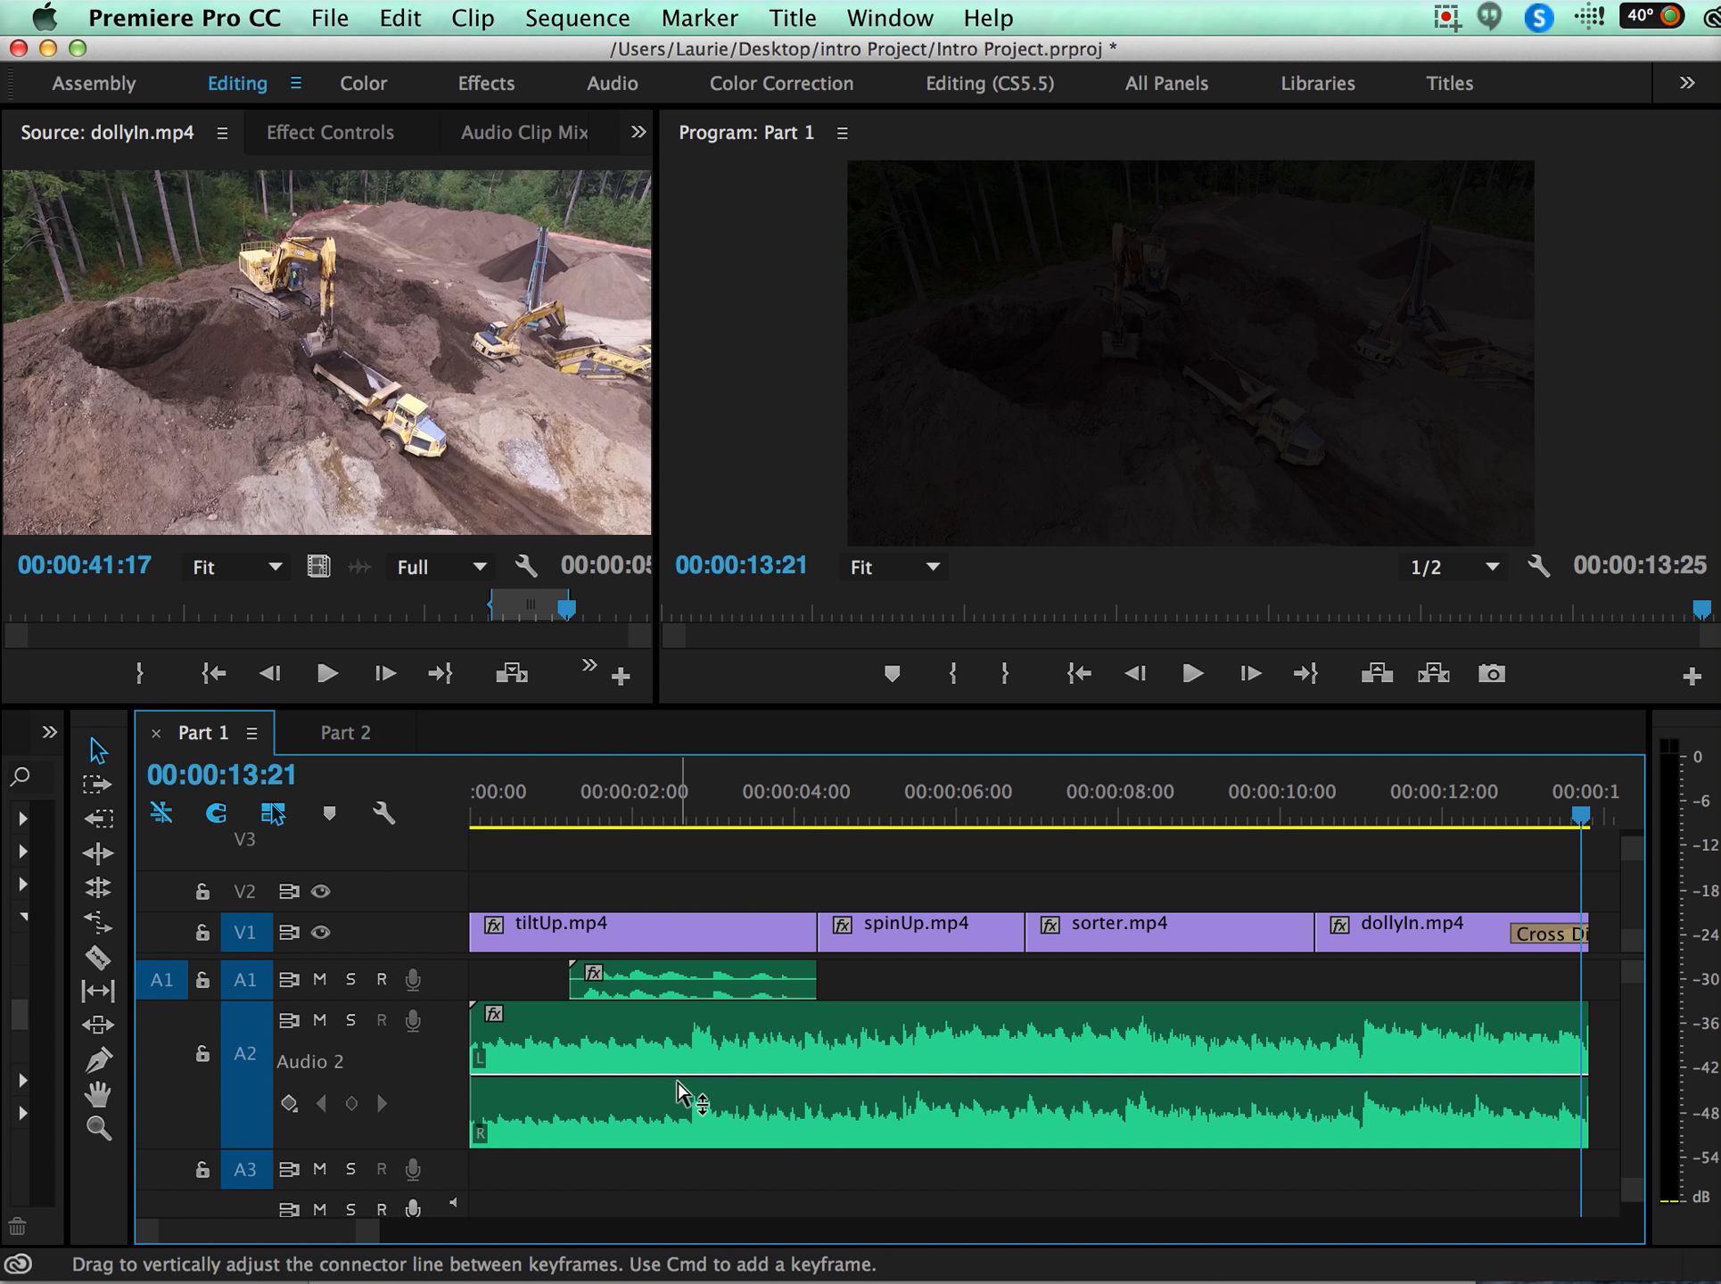
Raise the A2 music clip's volume by 2.10 dB and play the section over spinUp.mp4.
mouse_move(678, 1080)
left_mouse_down()
mouse_move(678, 1034)
mouse_move(677, 1127)
mouse_move(678, 1046)
mouse_move(677, 1096)
mouse_move(678, 1076)
left_mouse_up()
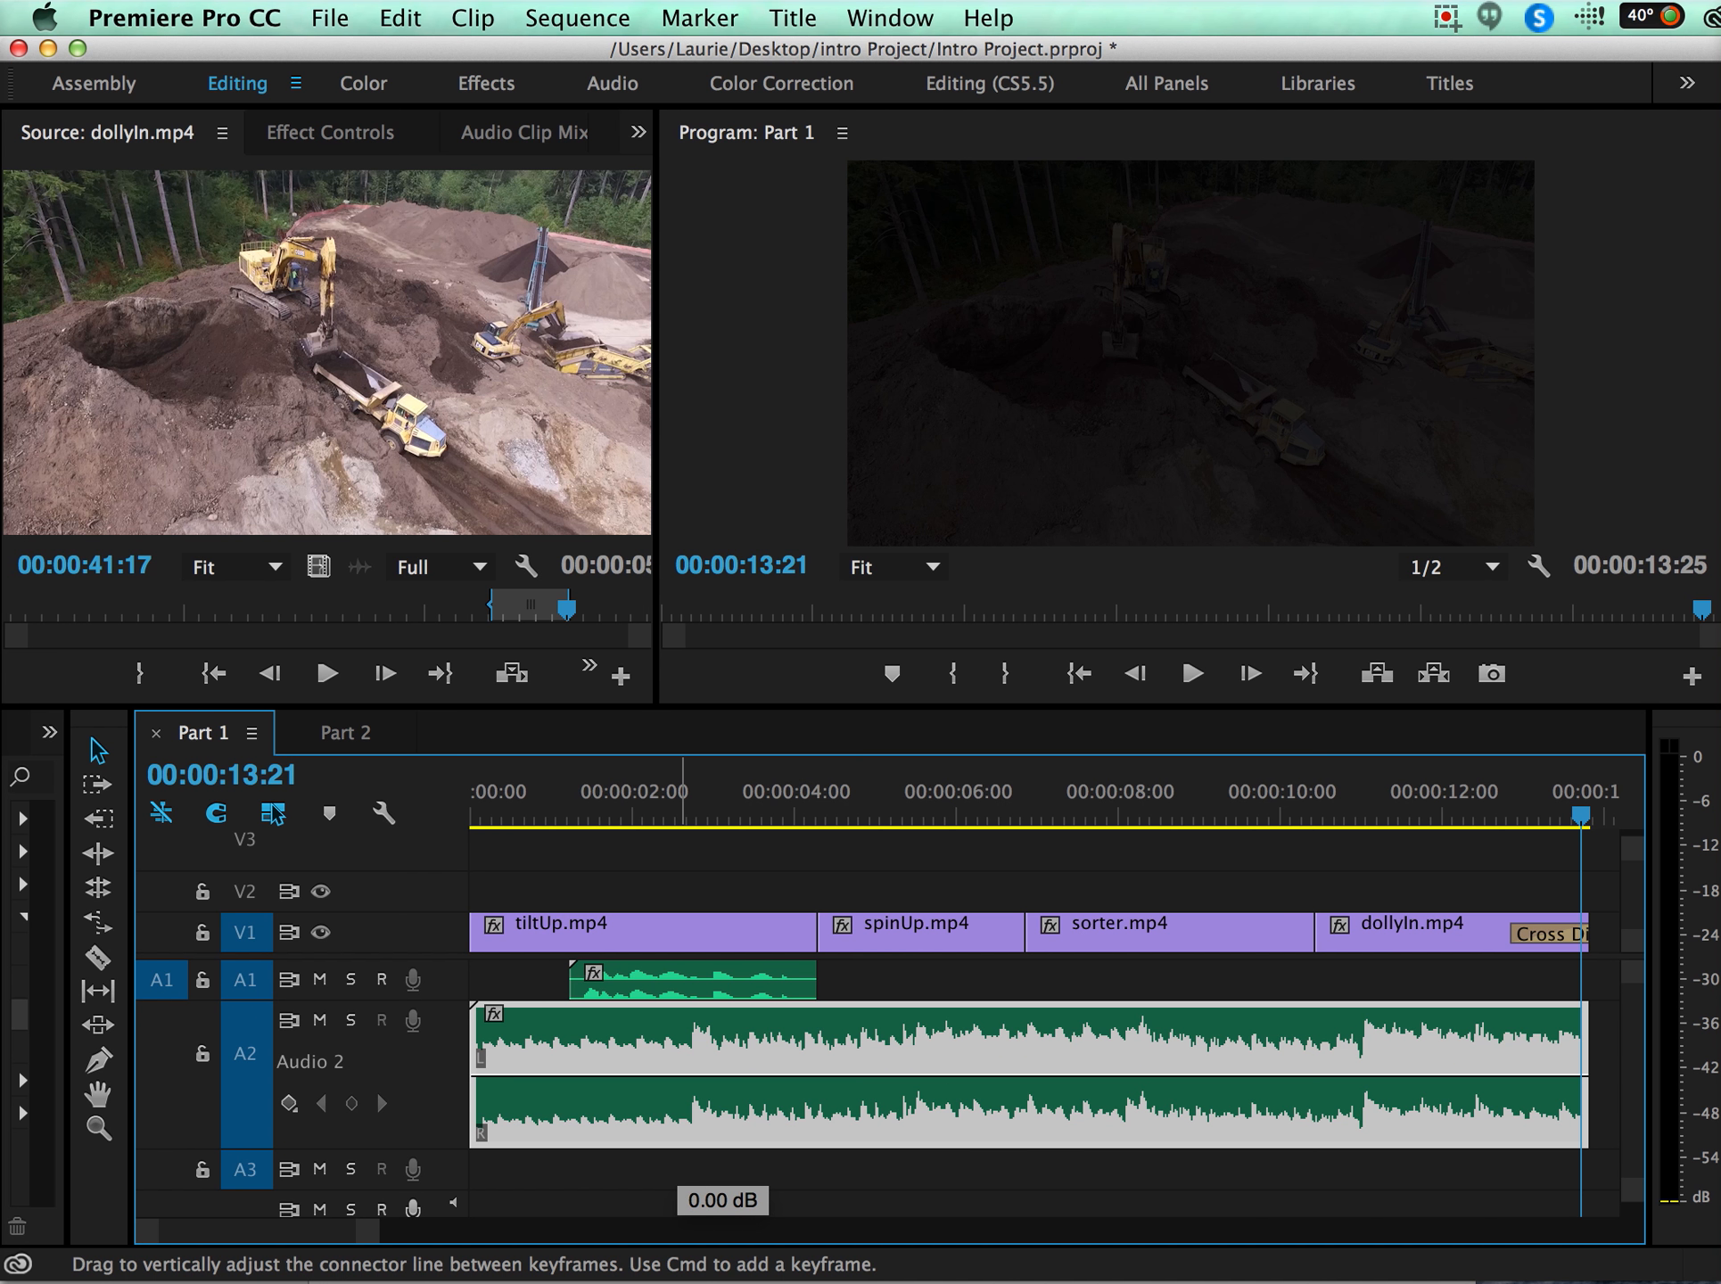
mouse_move(678, 1076)
left_mouse_down()
mouse_move(677, 1092)
mouse_move(678, 1059)
left_mouse_up()
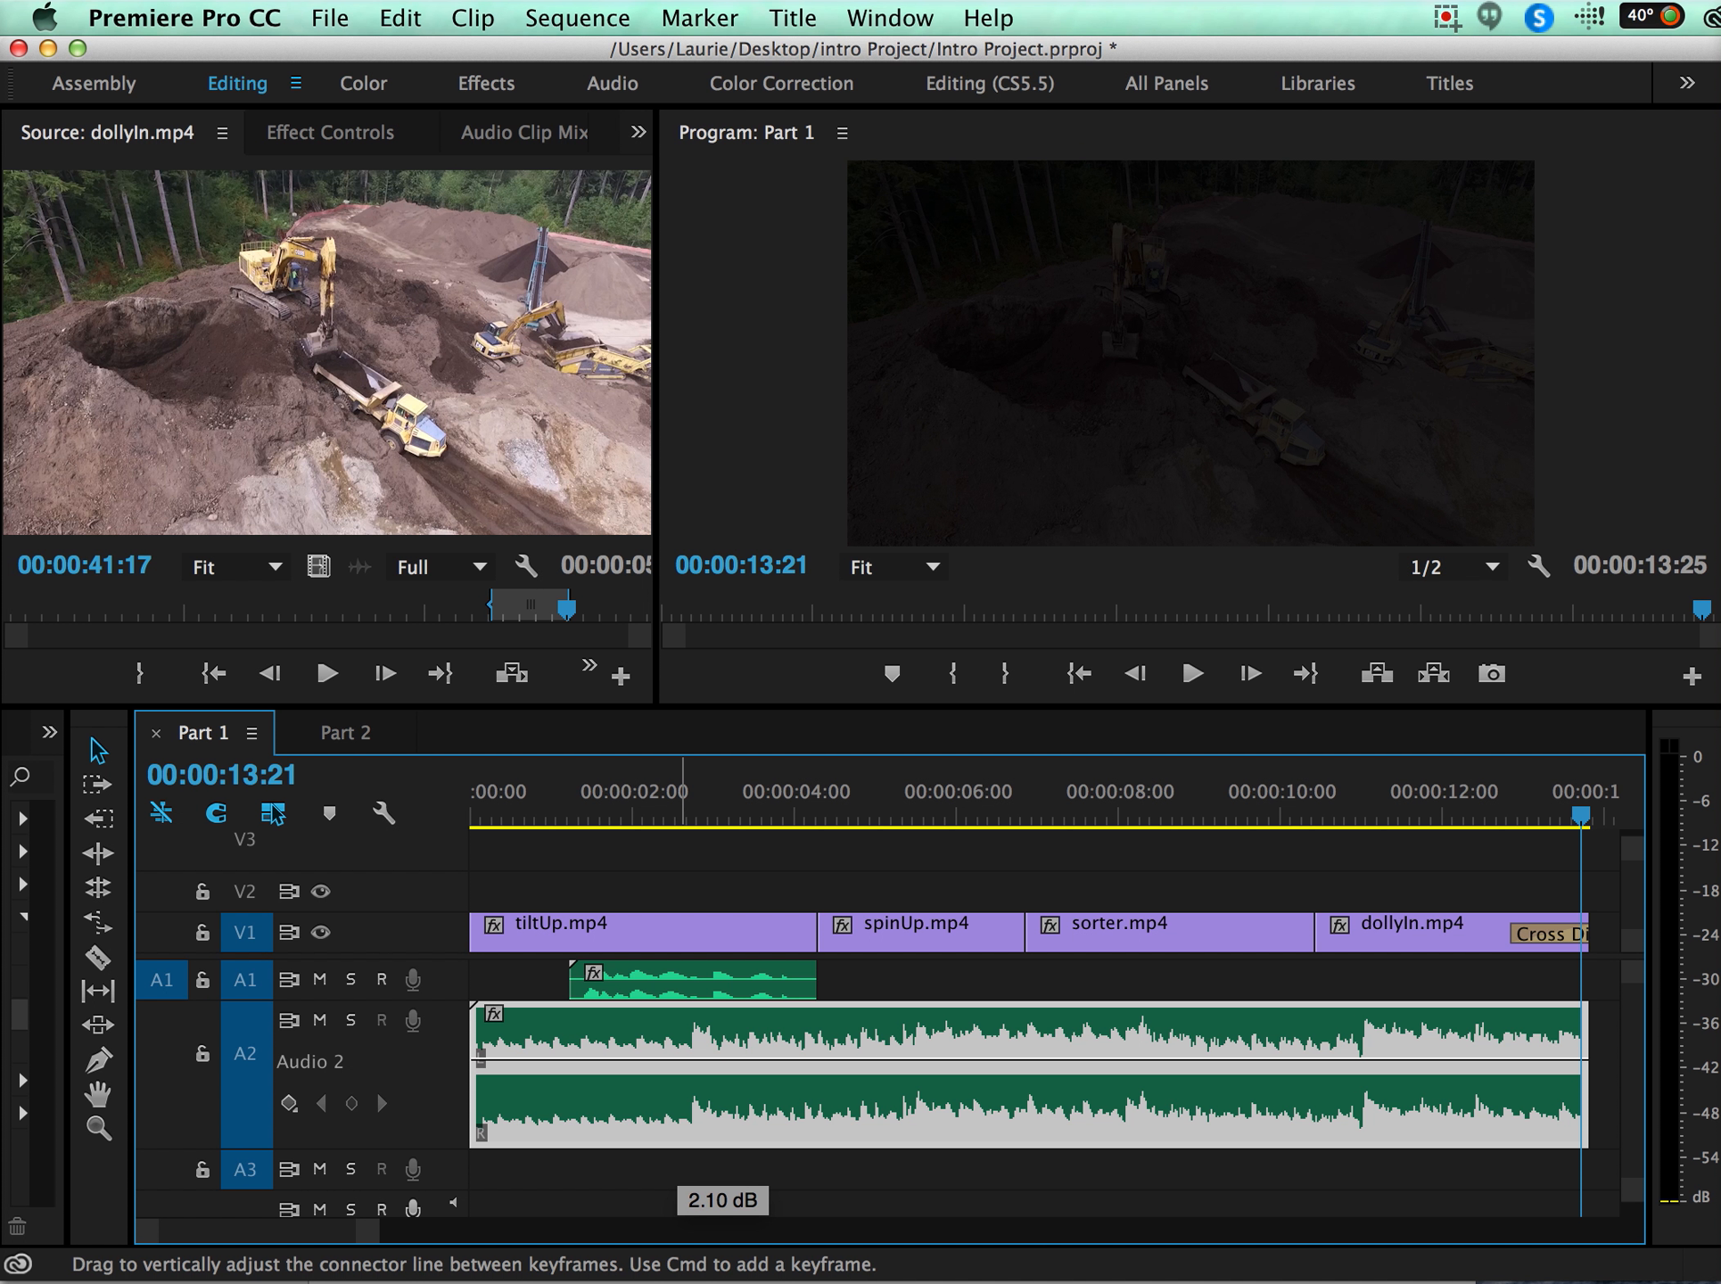
left_click(617, 799)
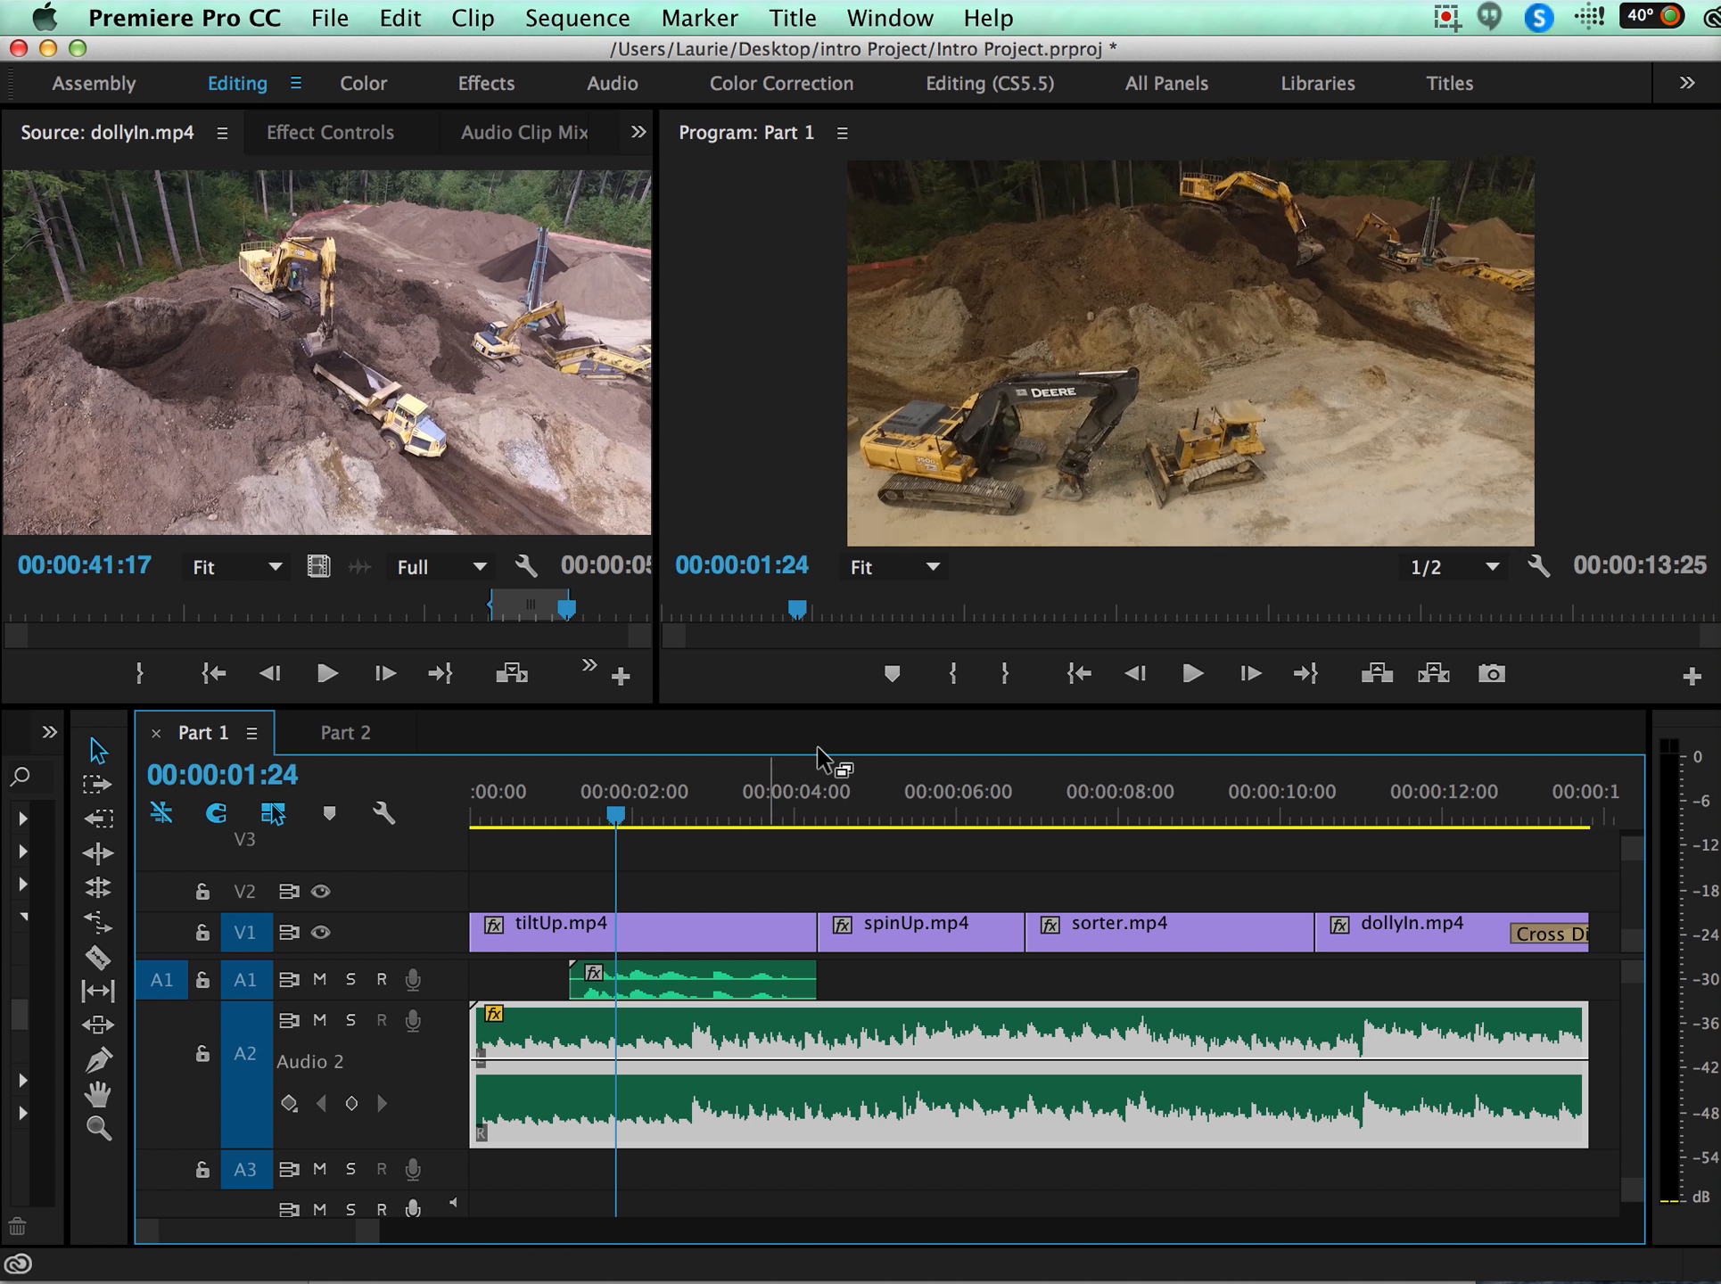
left_click(866, 793)
key("space")
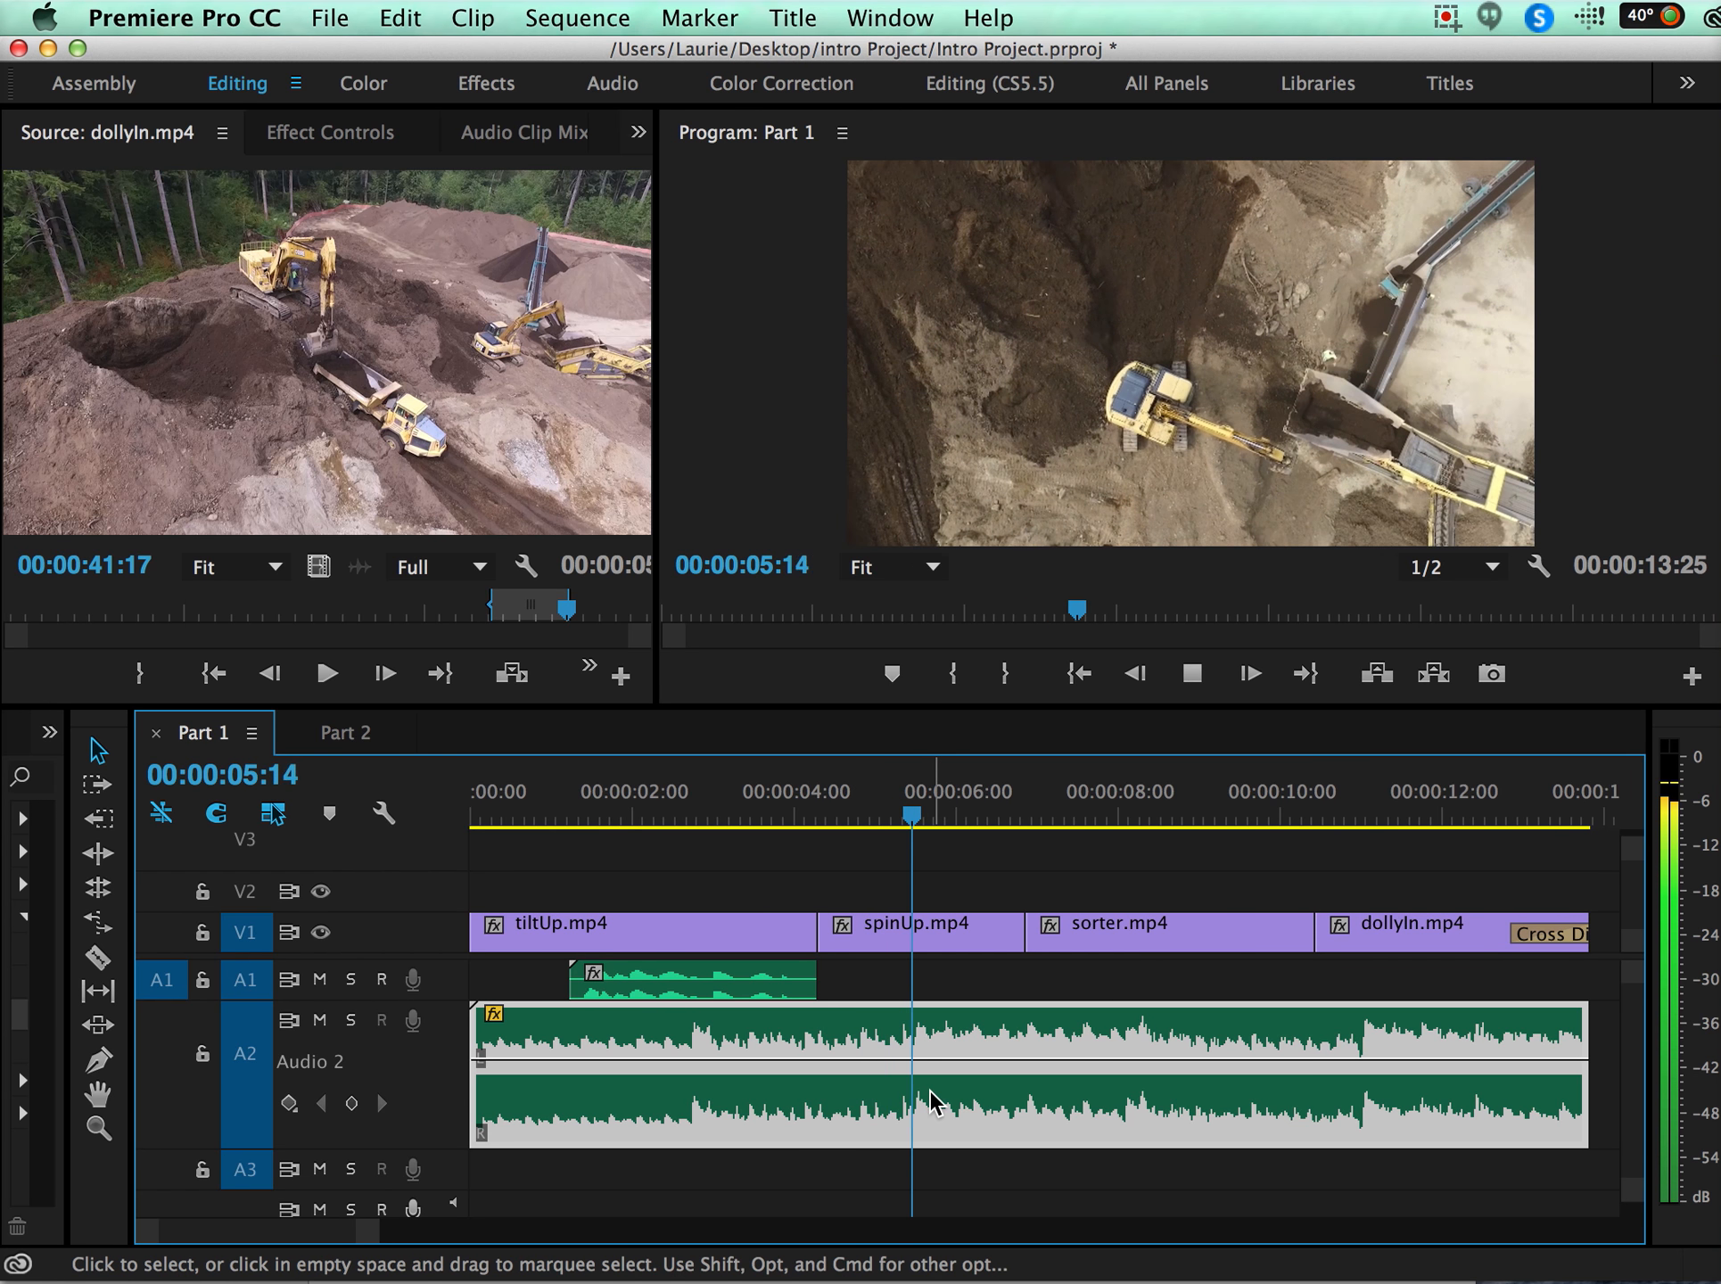
Lower the A2 music clip's volume level to -0.24 dB and play the sequence to check it.
mouse_move(911, 1070)
left_mouse_down()
mouse_move(912, 1042)
mouse_move(912, 1124)
mouse_move(911, 1079)
left_mouse_up()
key("space")
key("space")
key("space")
key("space")
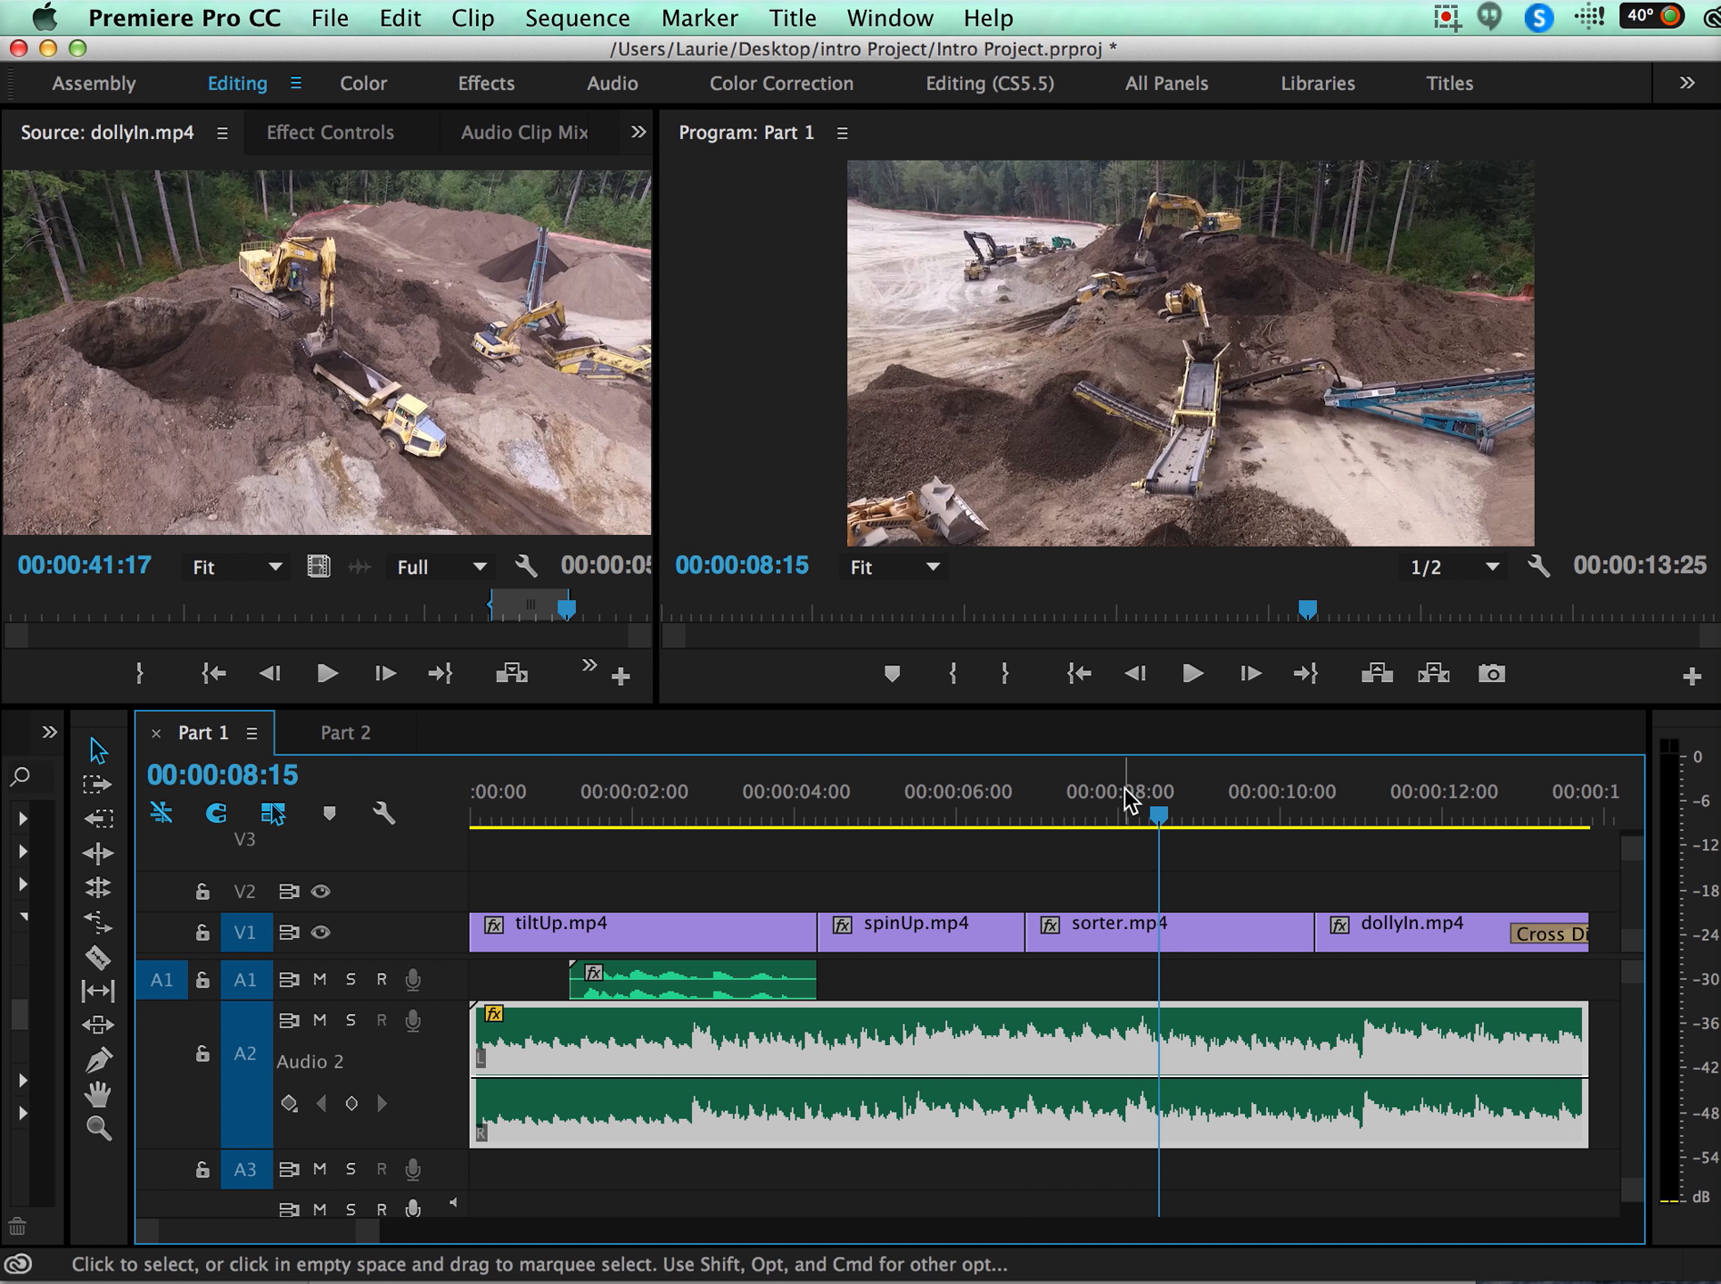
Add two volume keyframes at each end of the voice-over on the A2 music clip and lower the level between the inner ones.
left_click(563, 1080, "super")
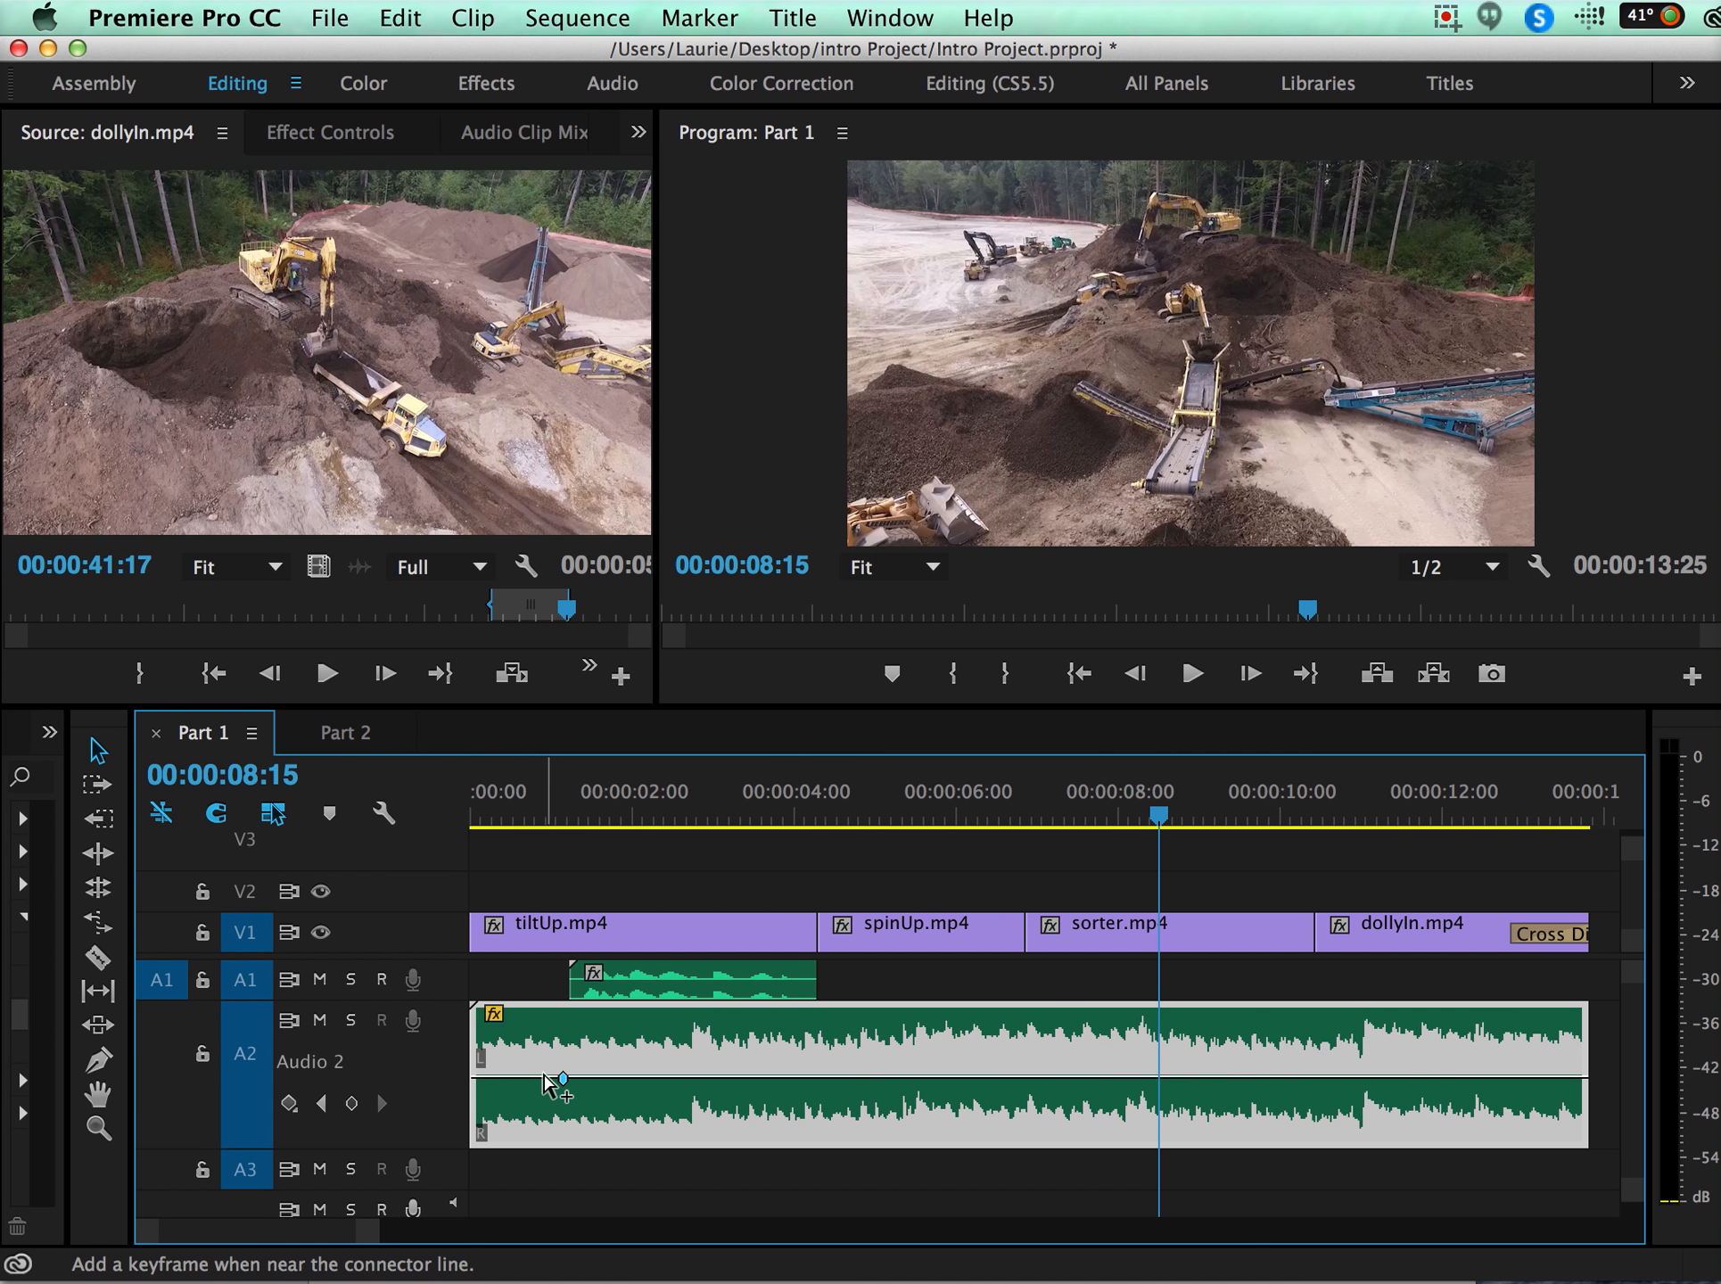
left_click(545, 1078, "super")
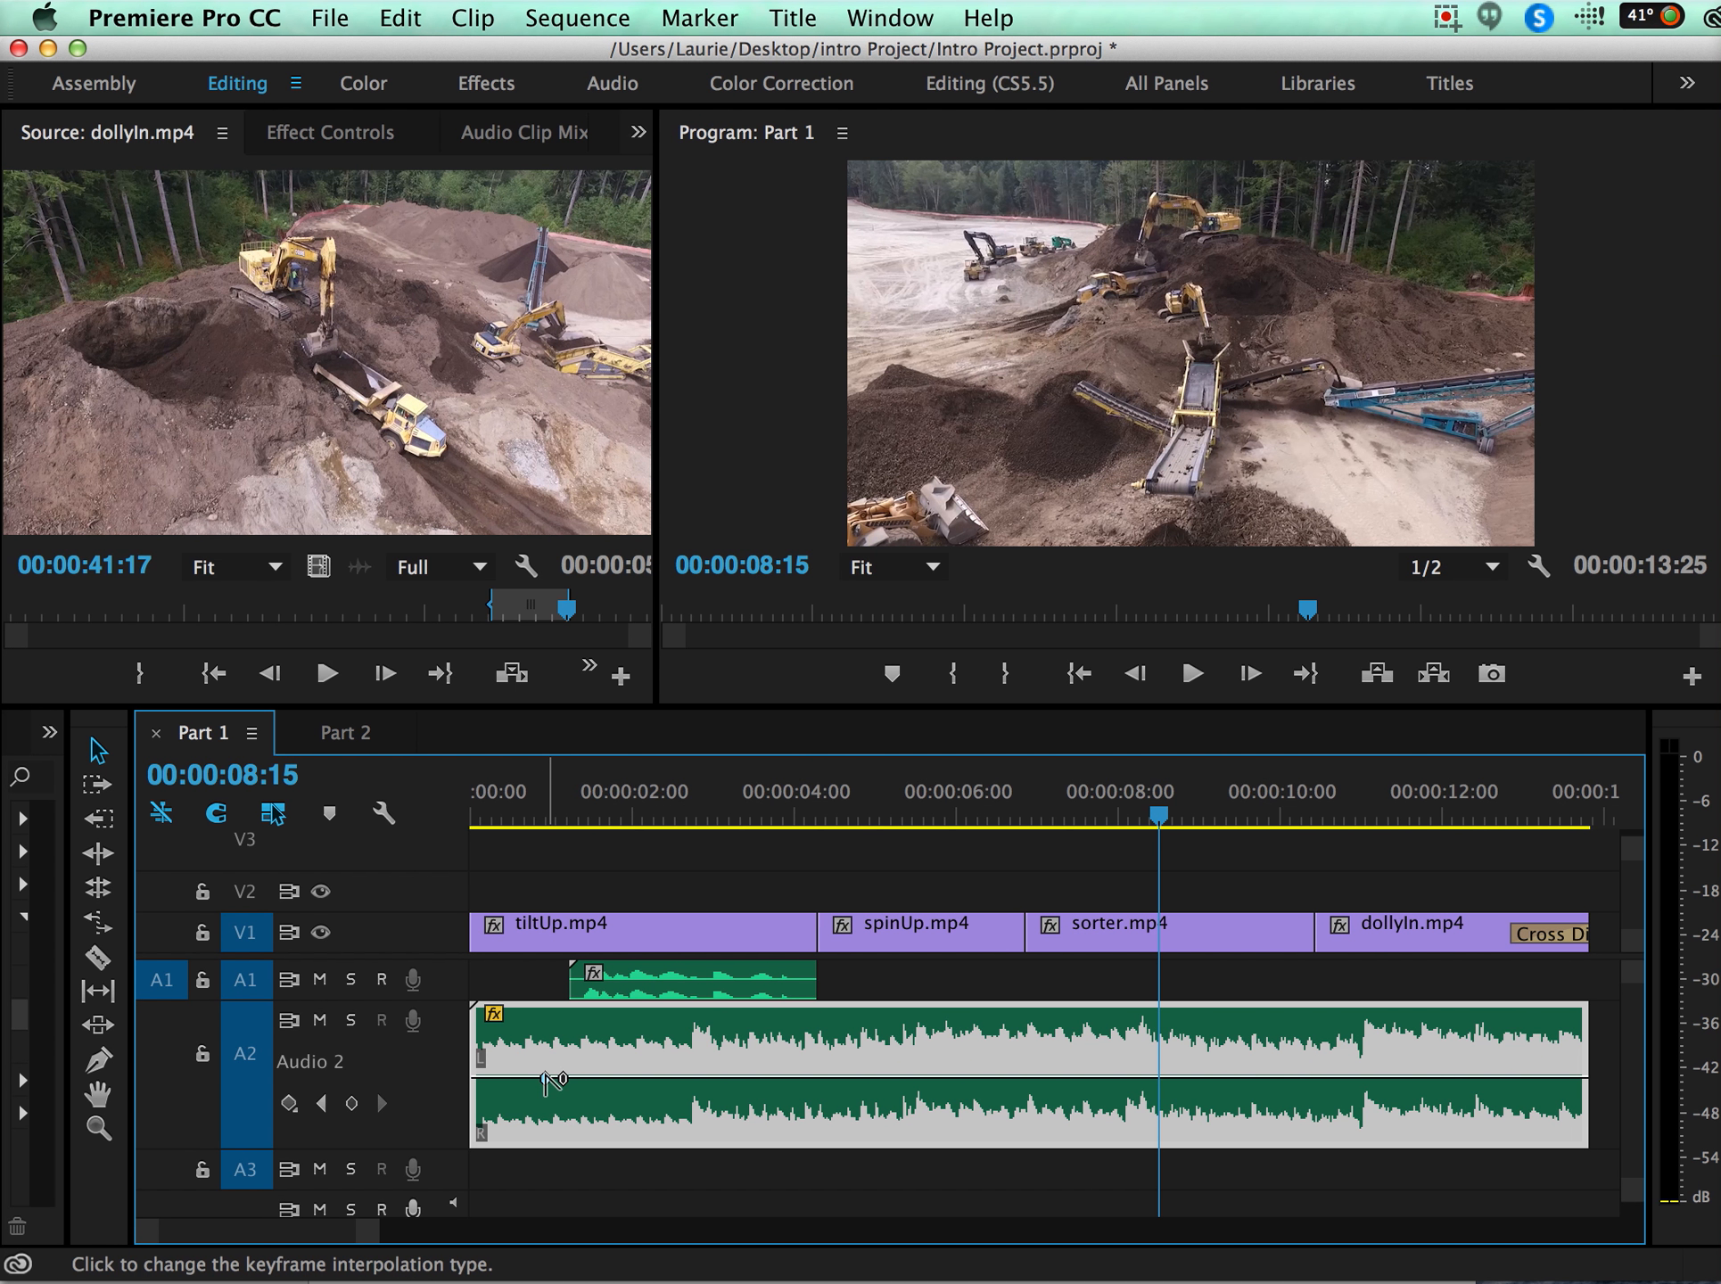
left_click(810, 1078, "super")
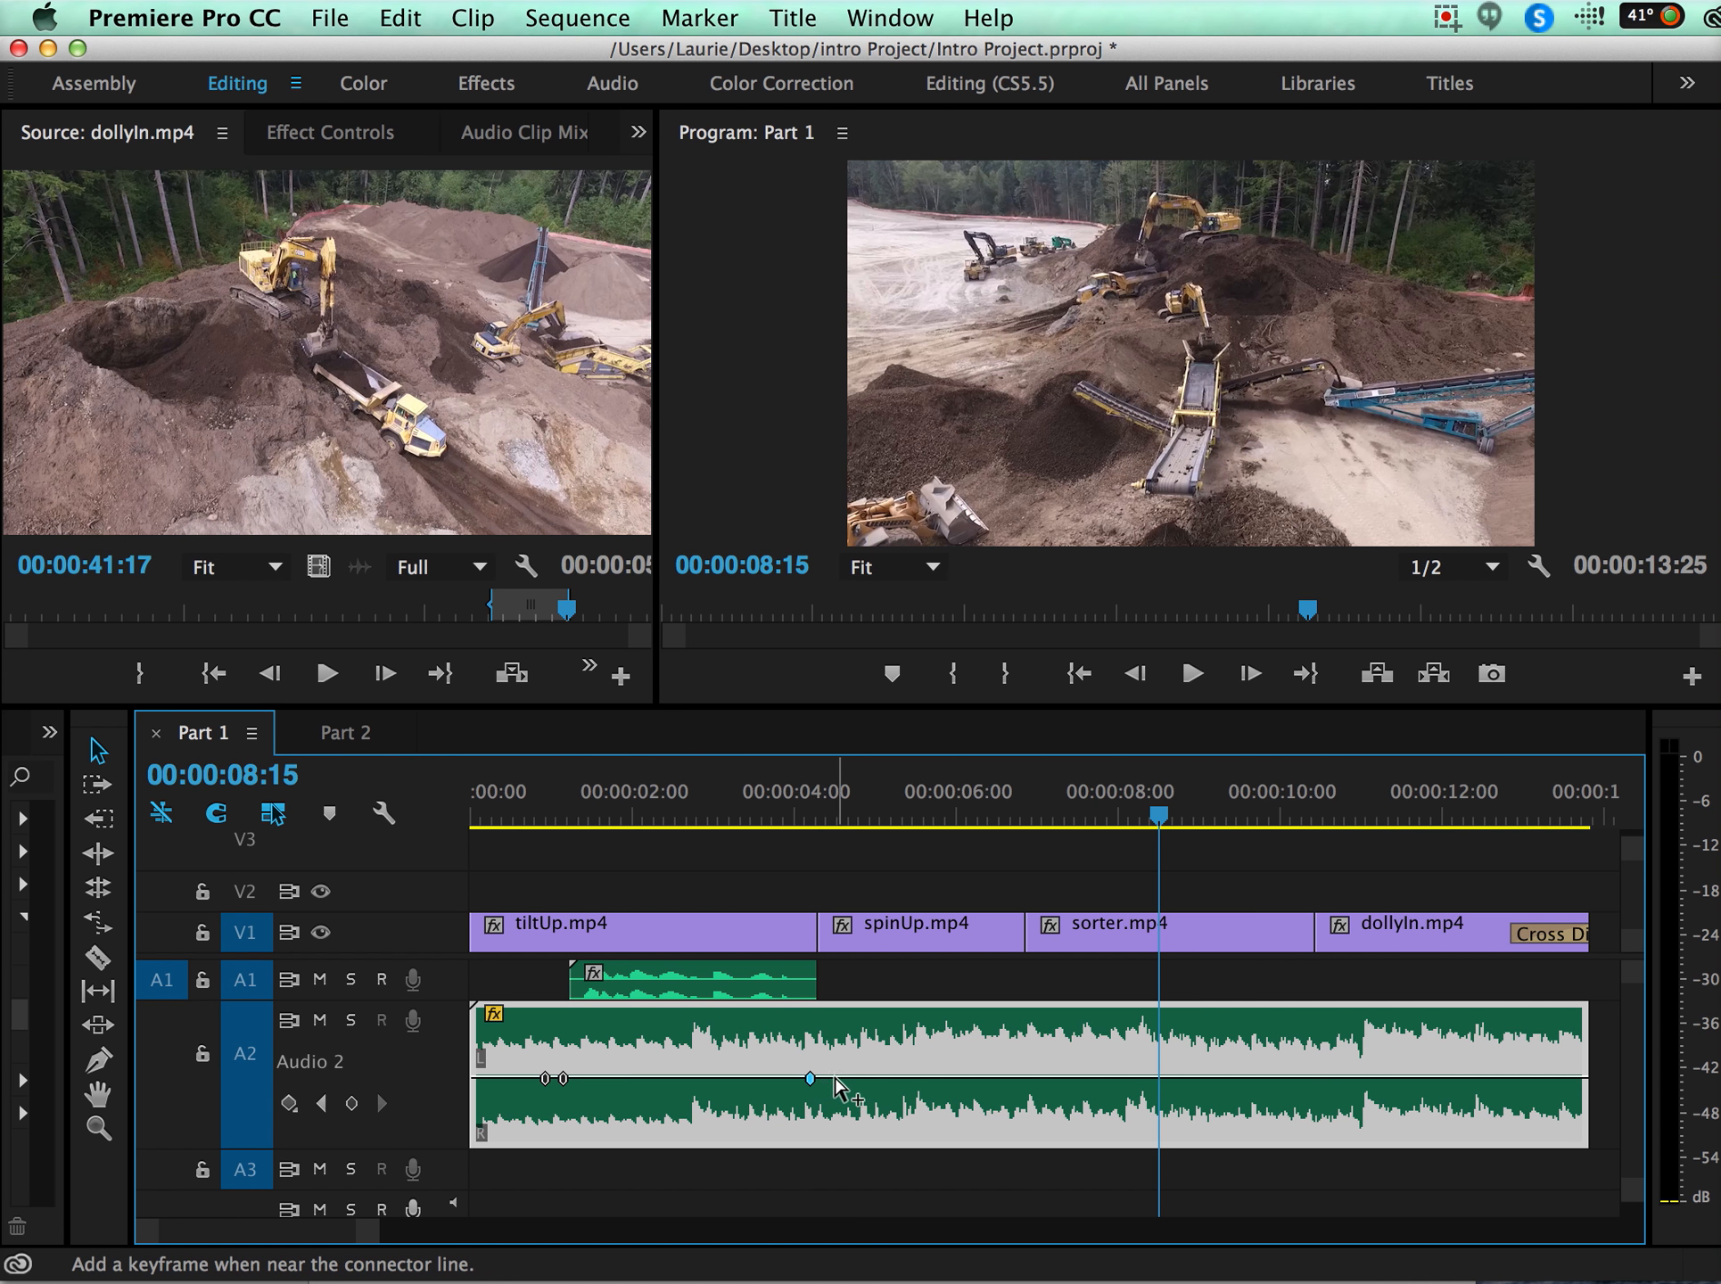
left_click(828, 1078, "super")
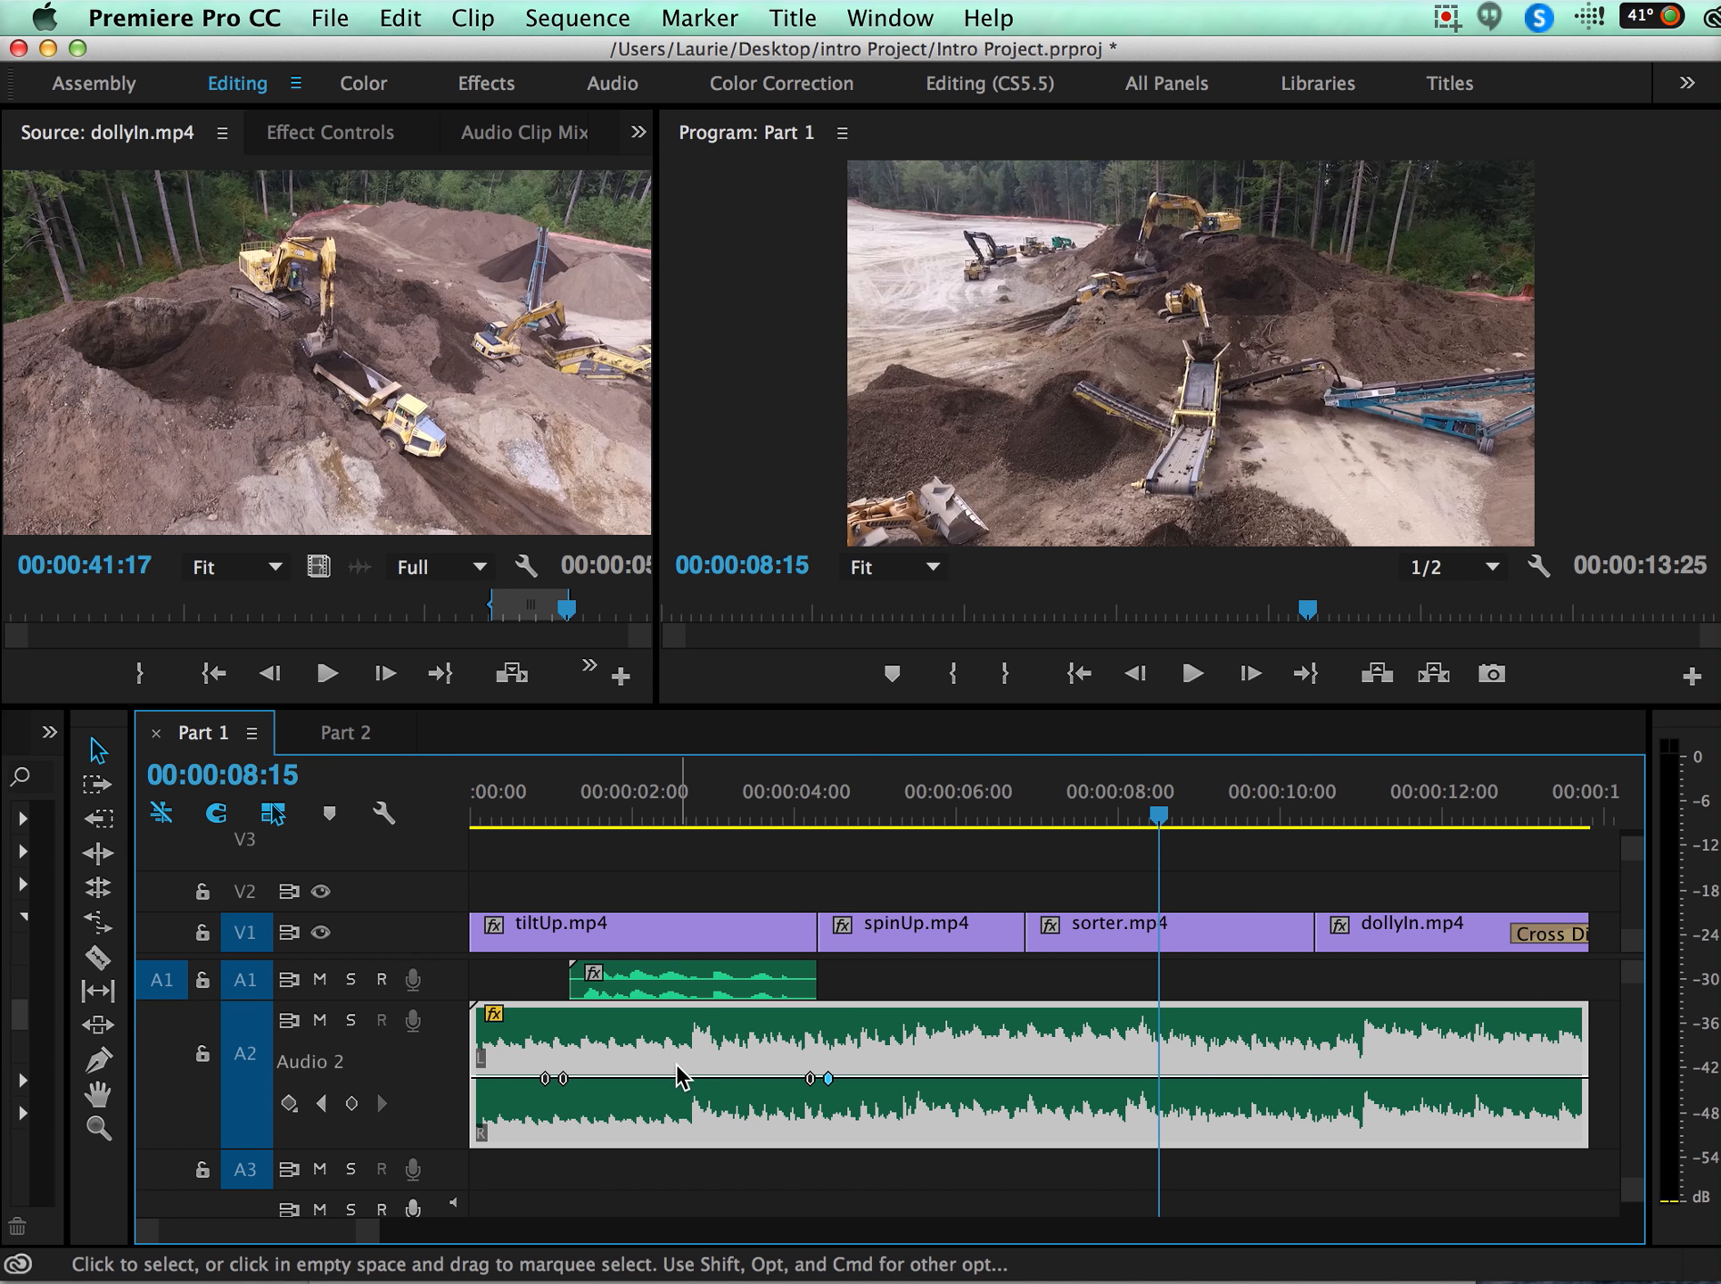
left_click_drag(675, 1080, 675, 1121)
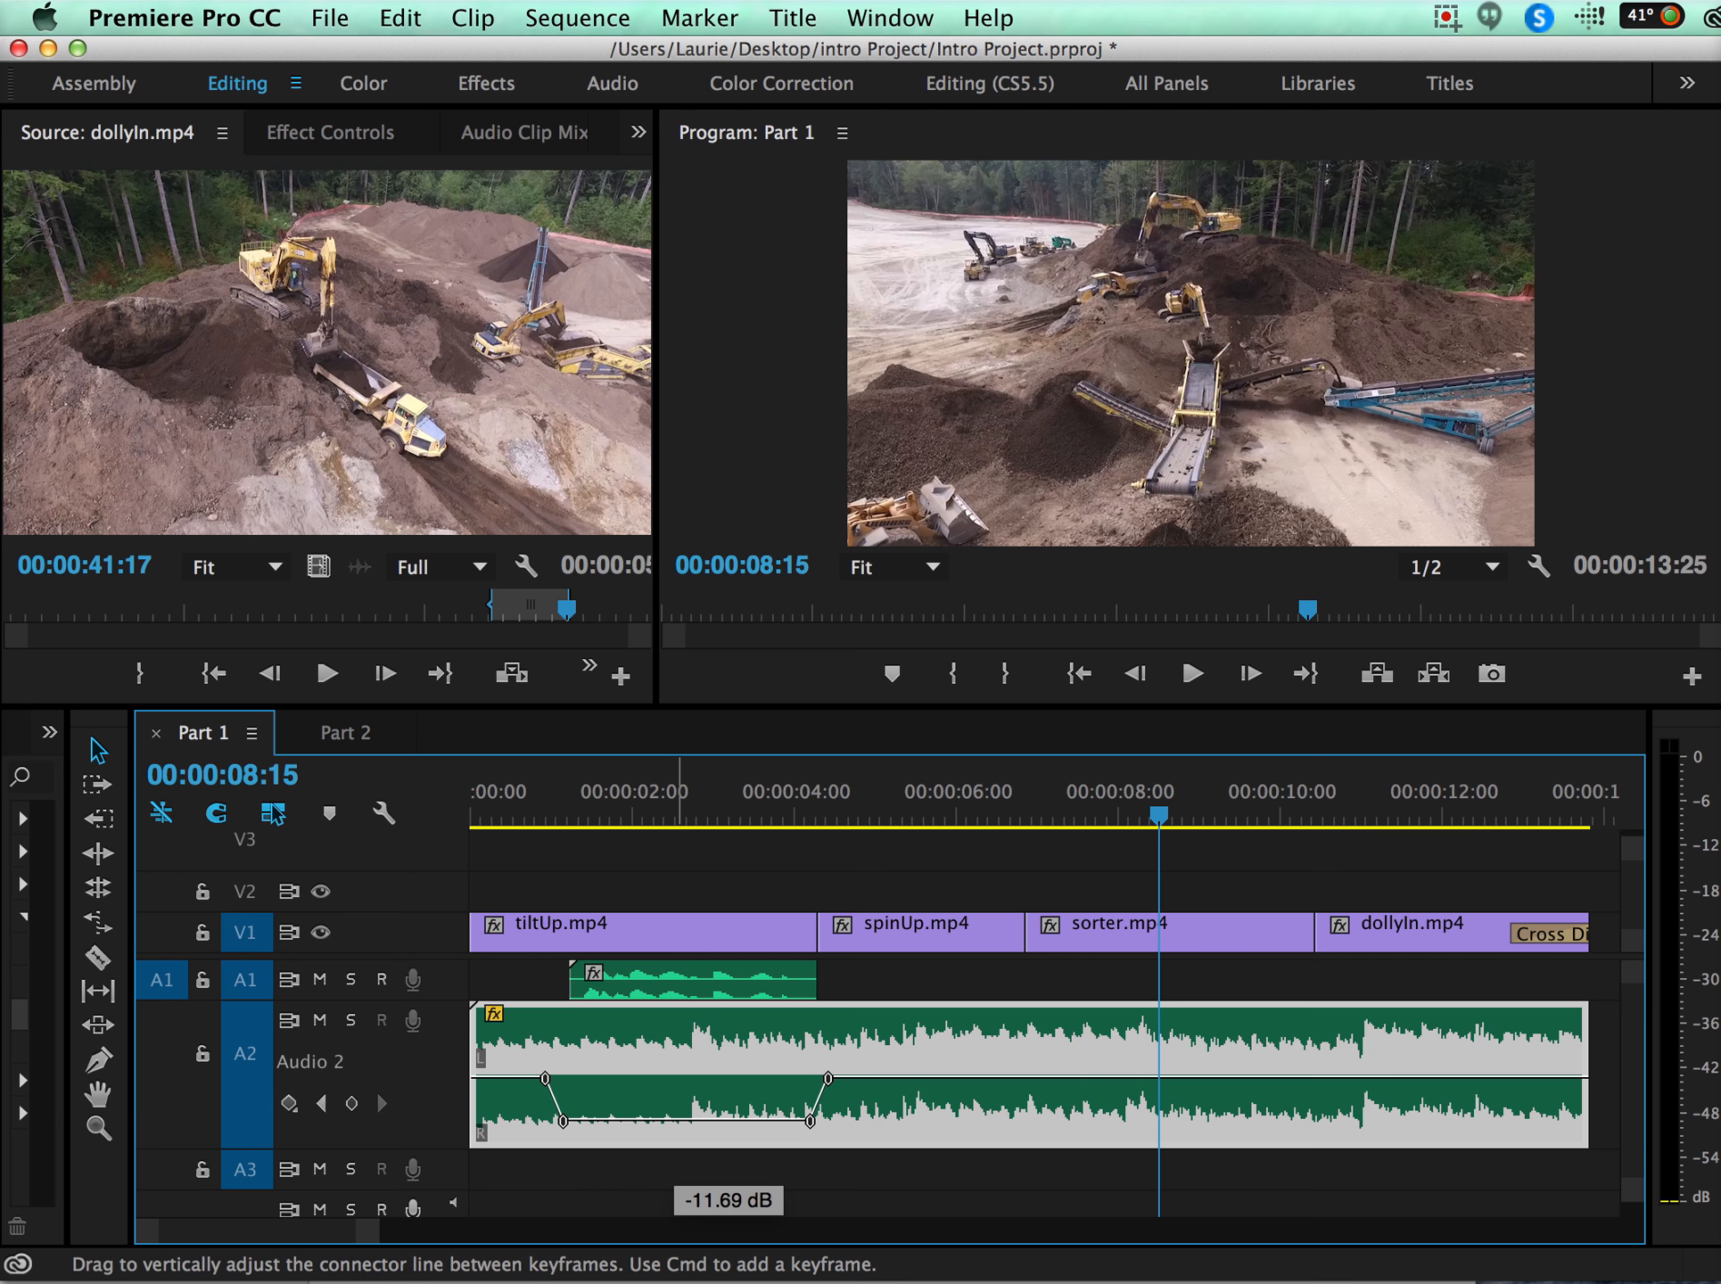
Play the sequence from near its start to check the lowered music under the voice-over.
left_click(511, 814)
key("space")
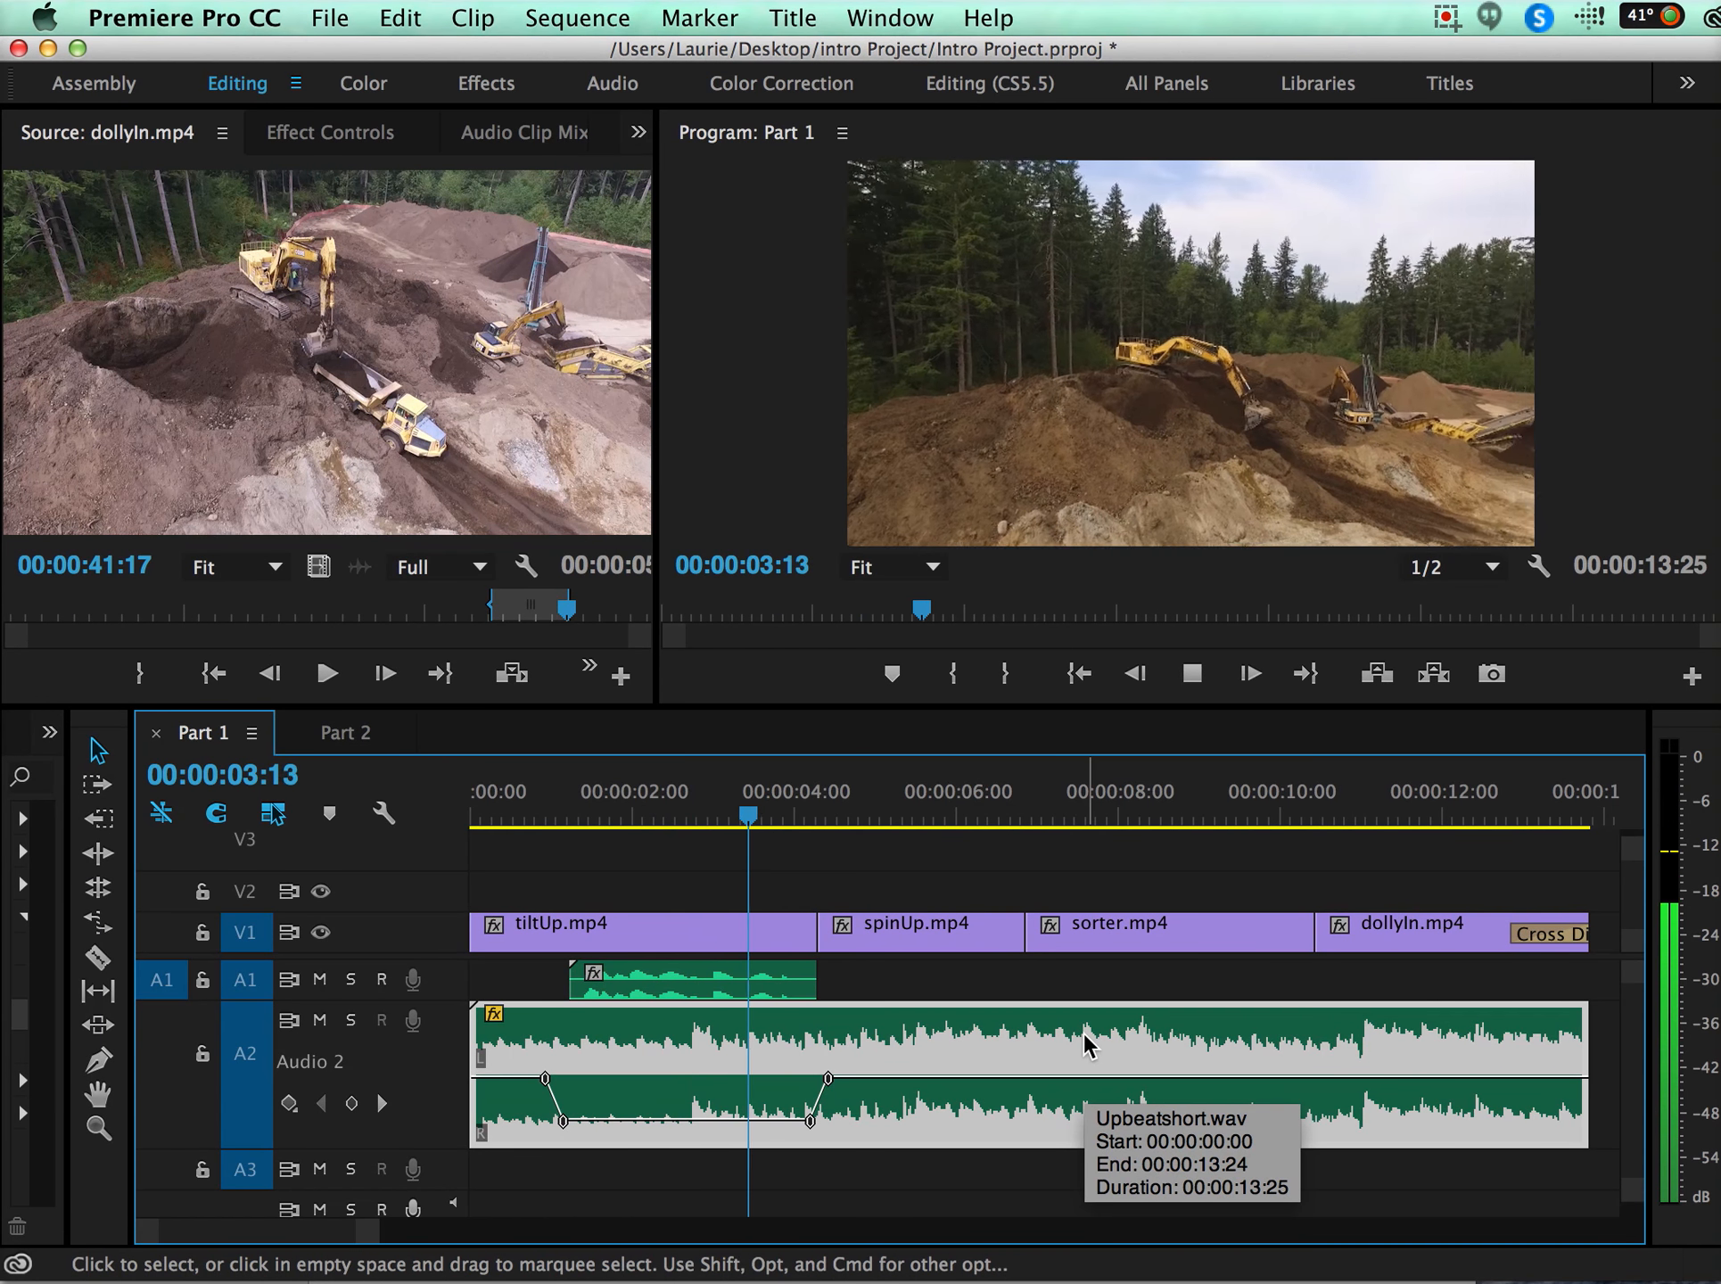
key("space")
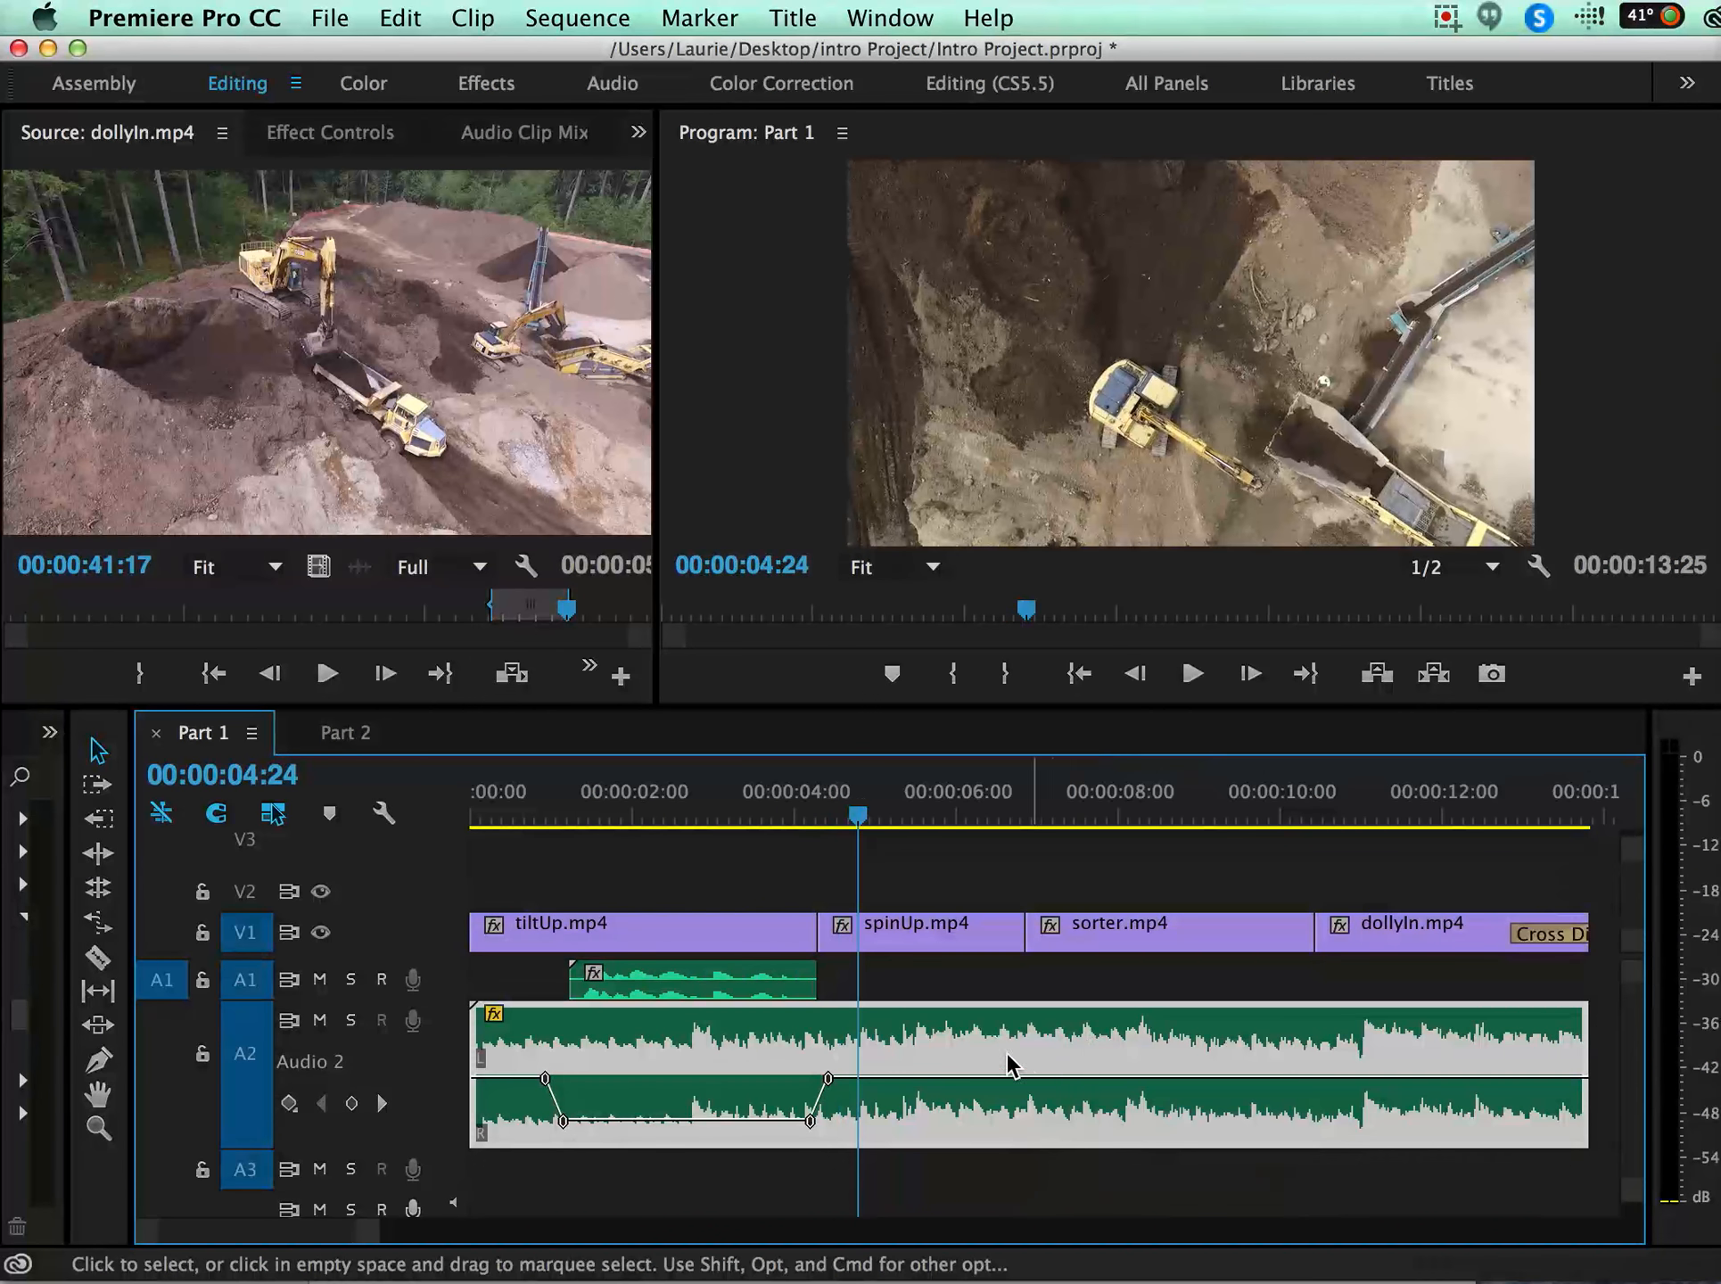
key("space")
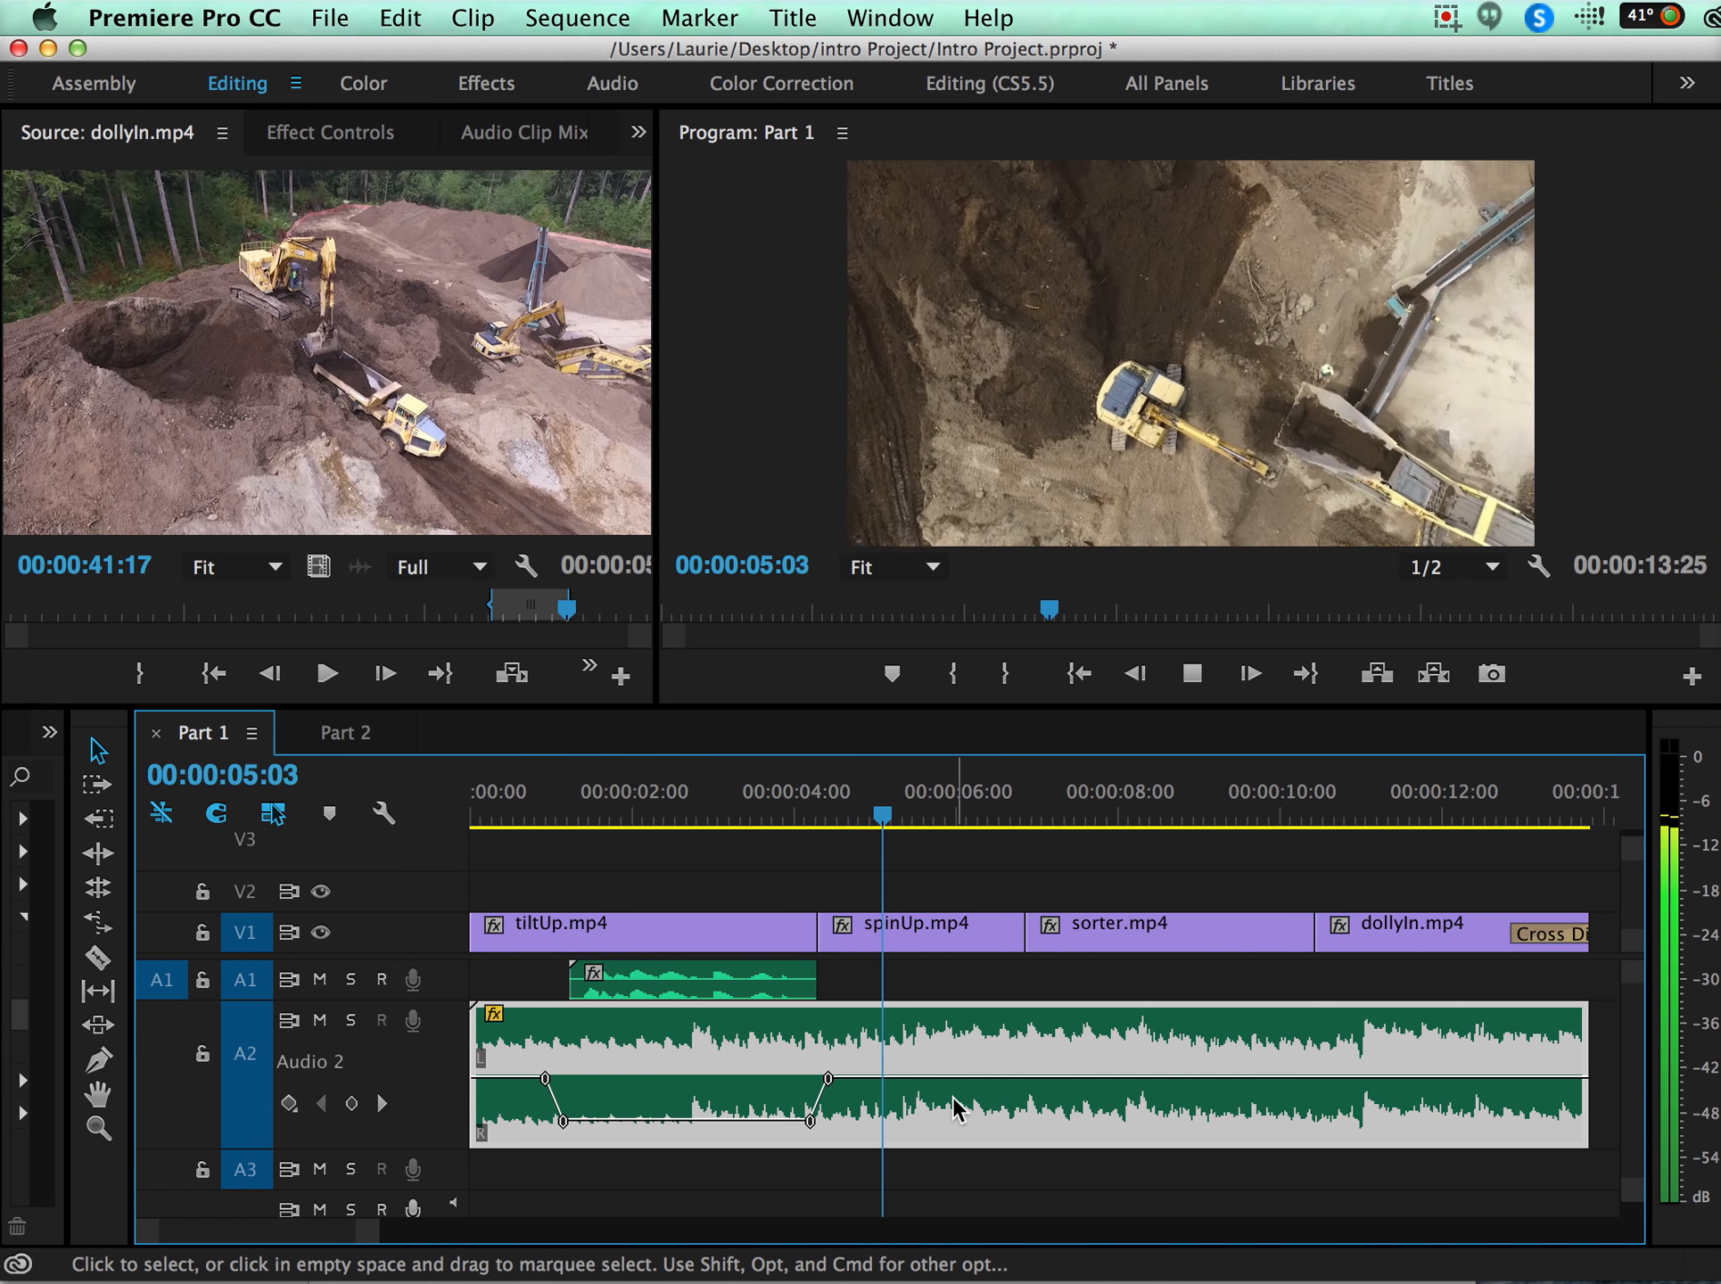
key("space")
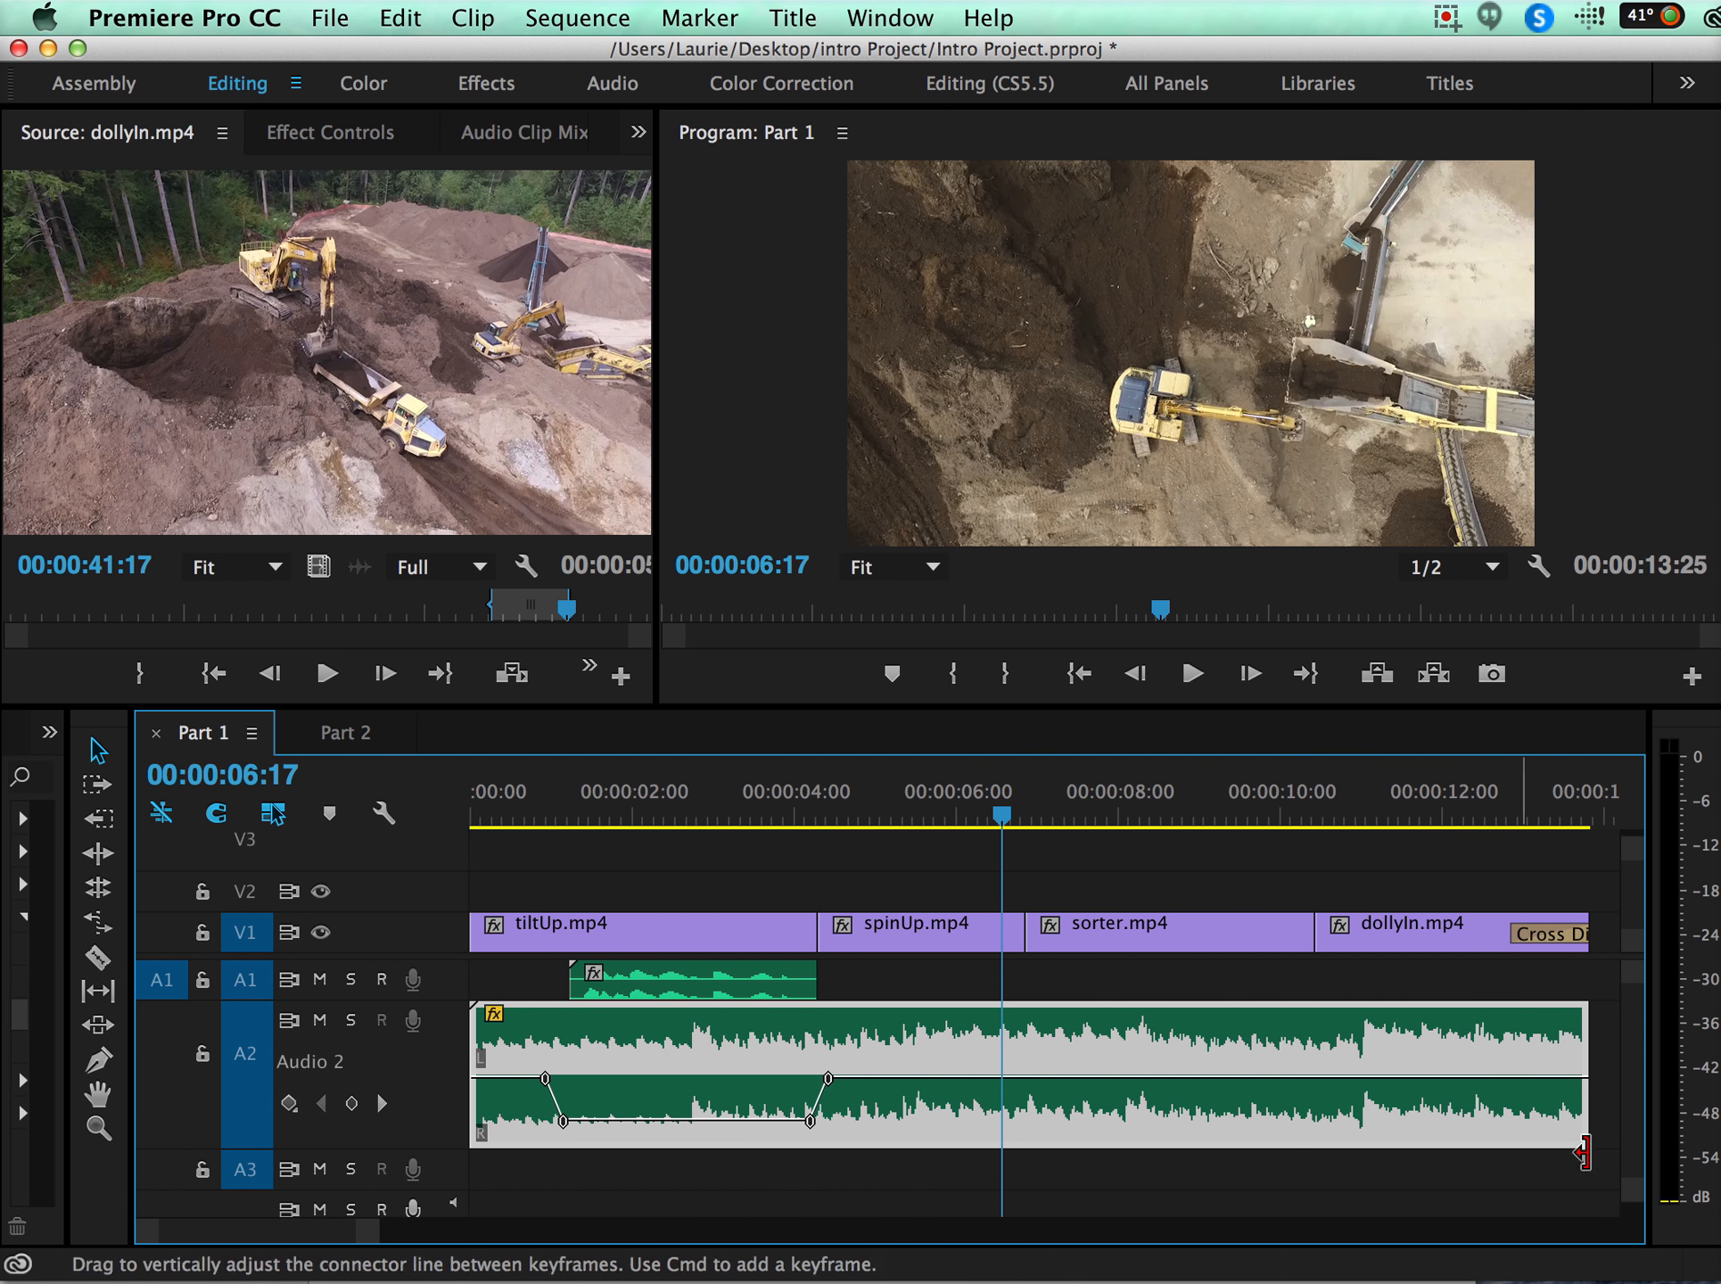
Add two volume keyframes near the A2 music clip's end and shape a long fade-out starting early in dollyIn.mp4.
left_click(1530, 1078, "super")
left_click(1546, 1078, "super")
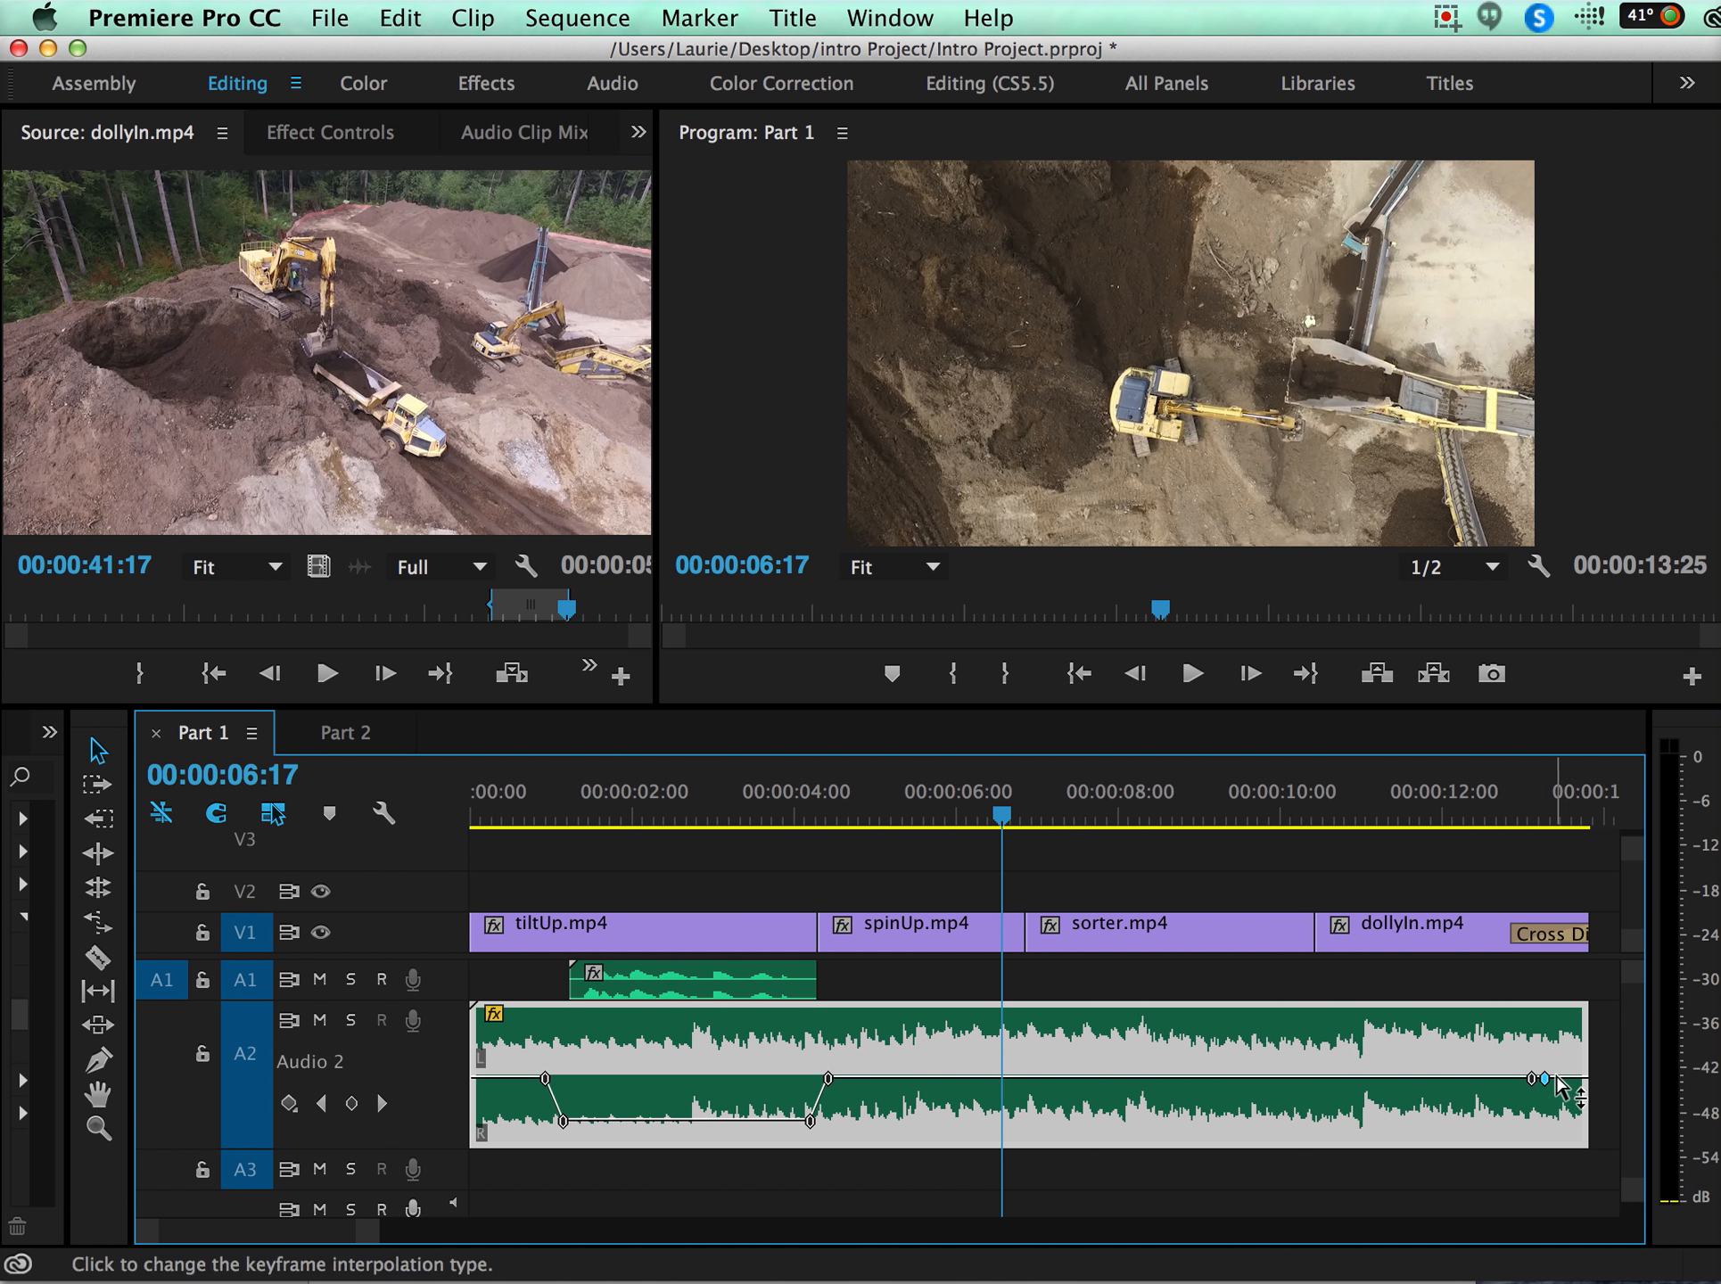
left_click_drag(1574, 1081, 1376, 1076)
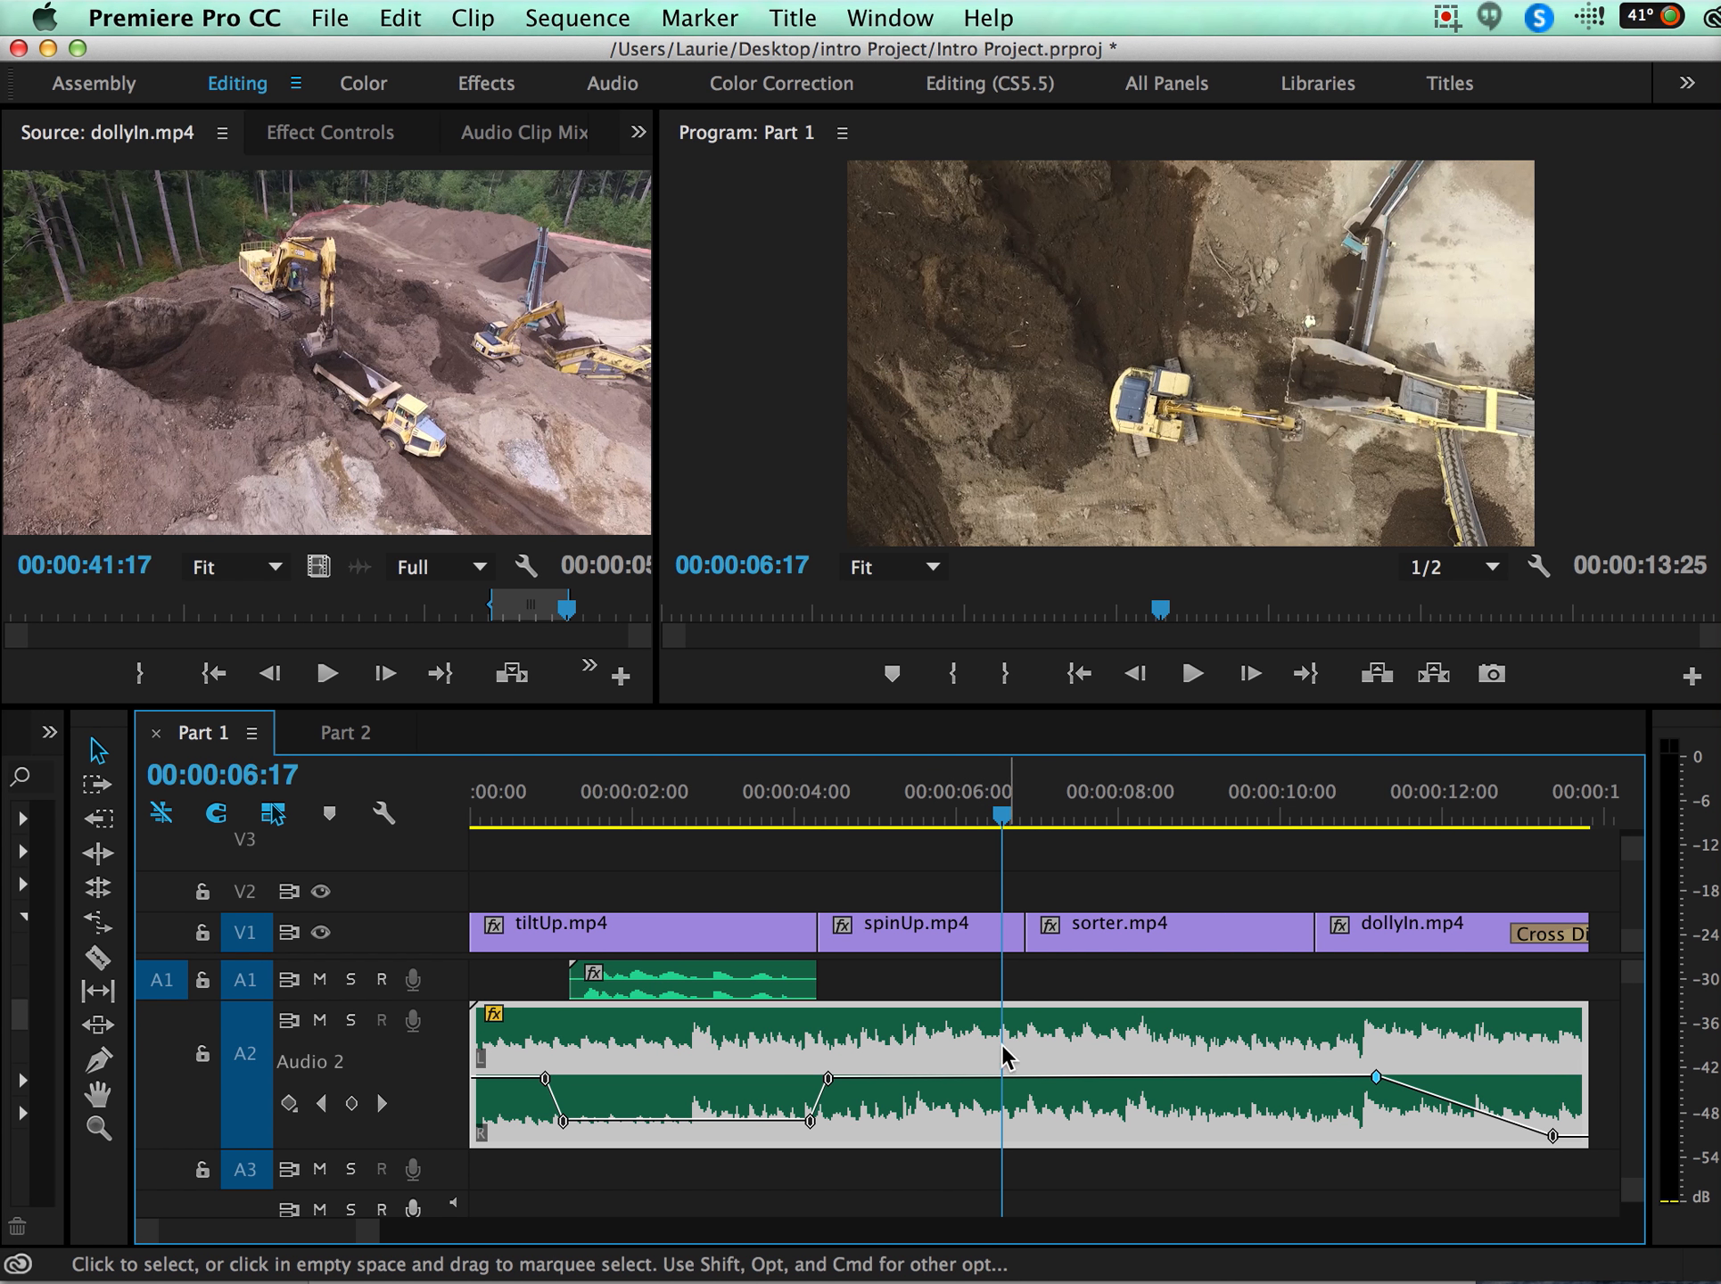
Try adjusting the A2 music clip's audio gain by 3.1 dB and play the section over sorter.mp4.
right_click(1042, 1043)
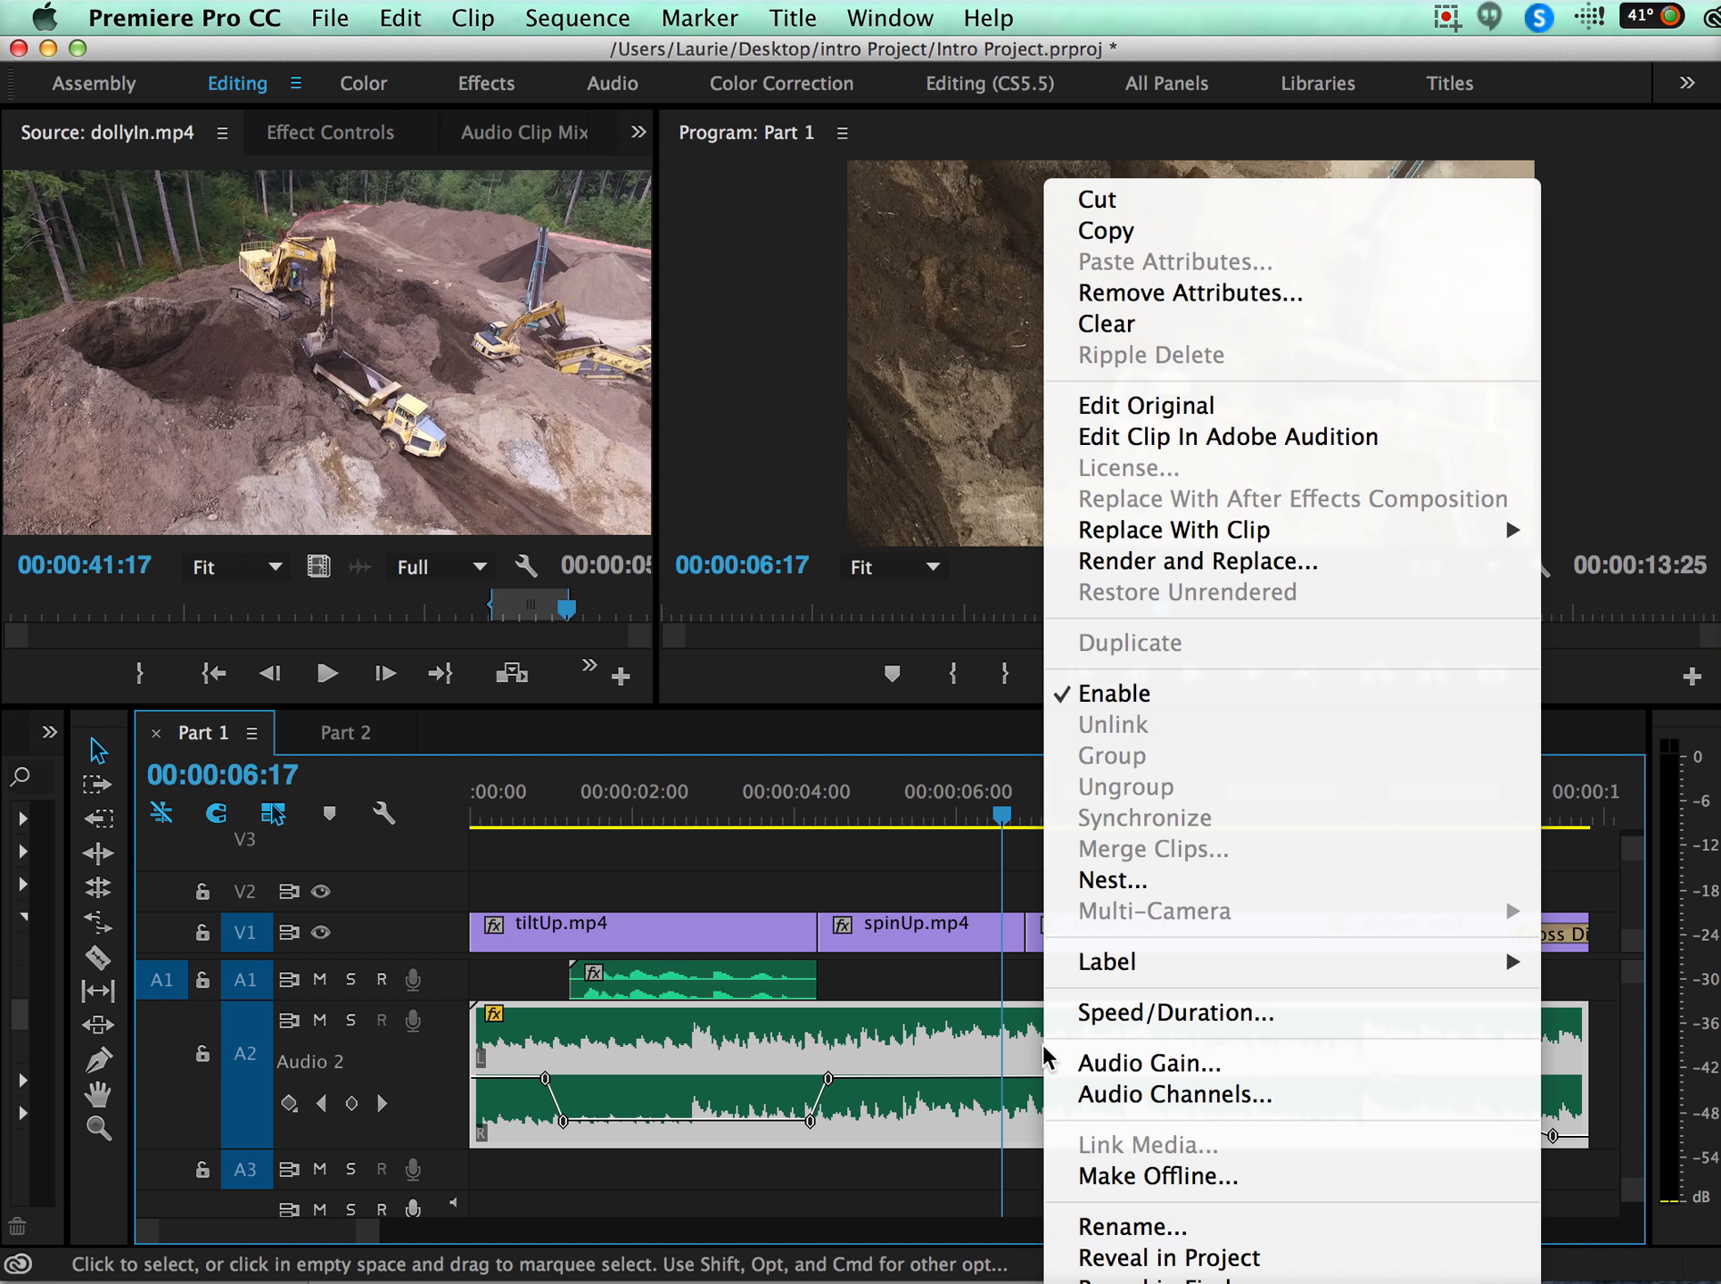
left_click(1161, 1066)
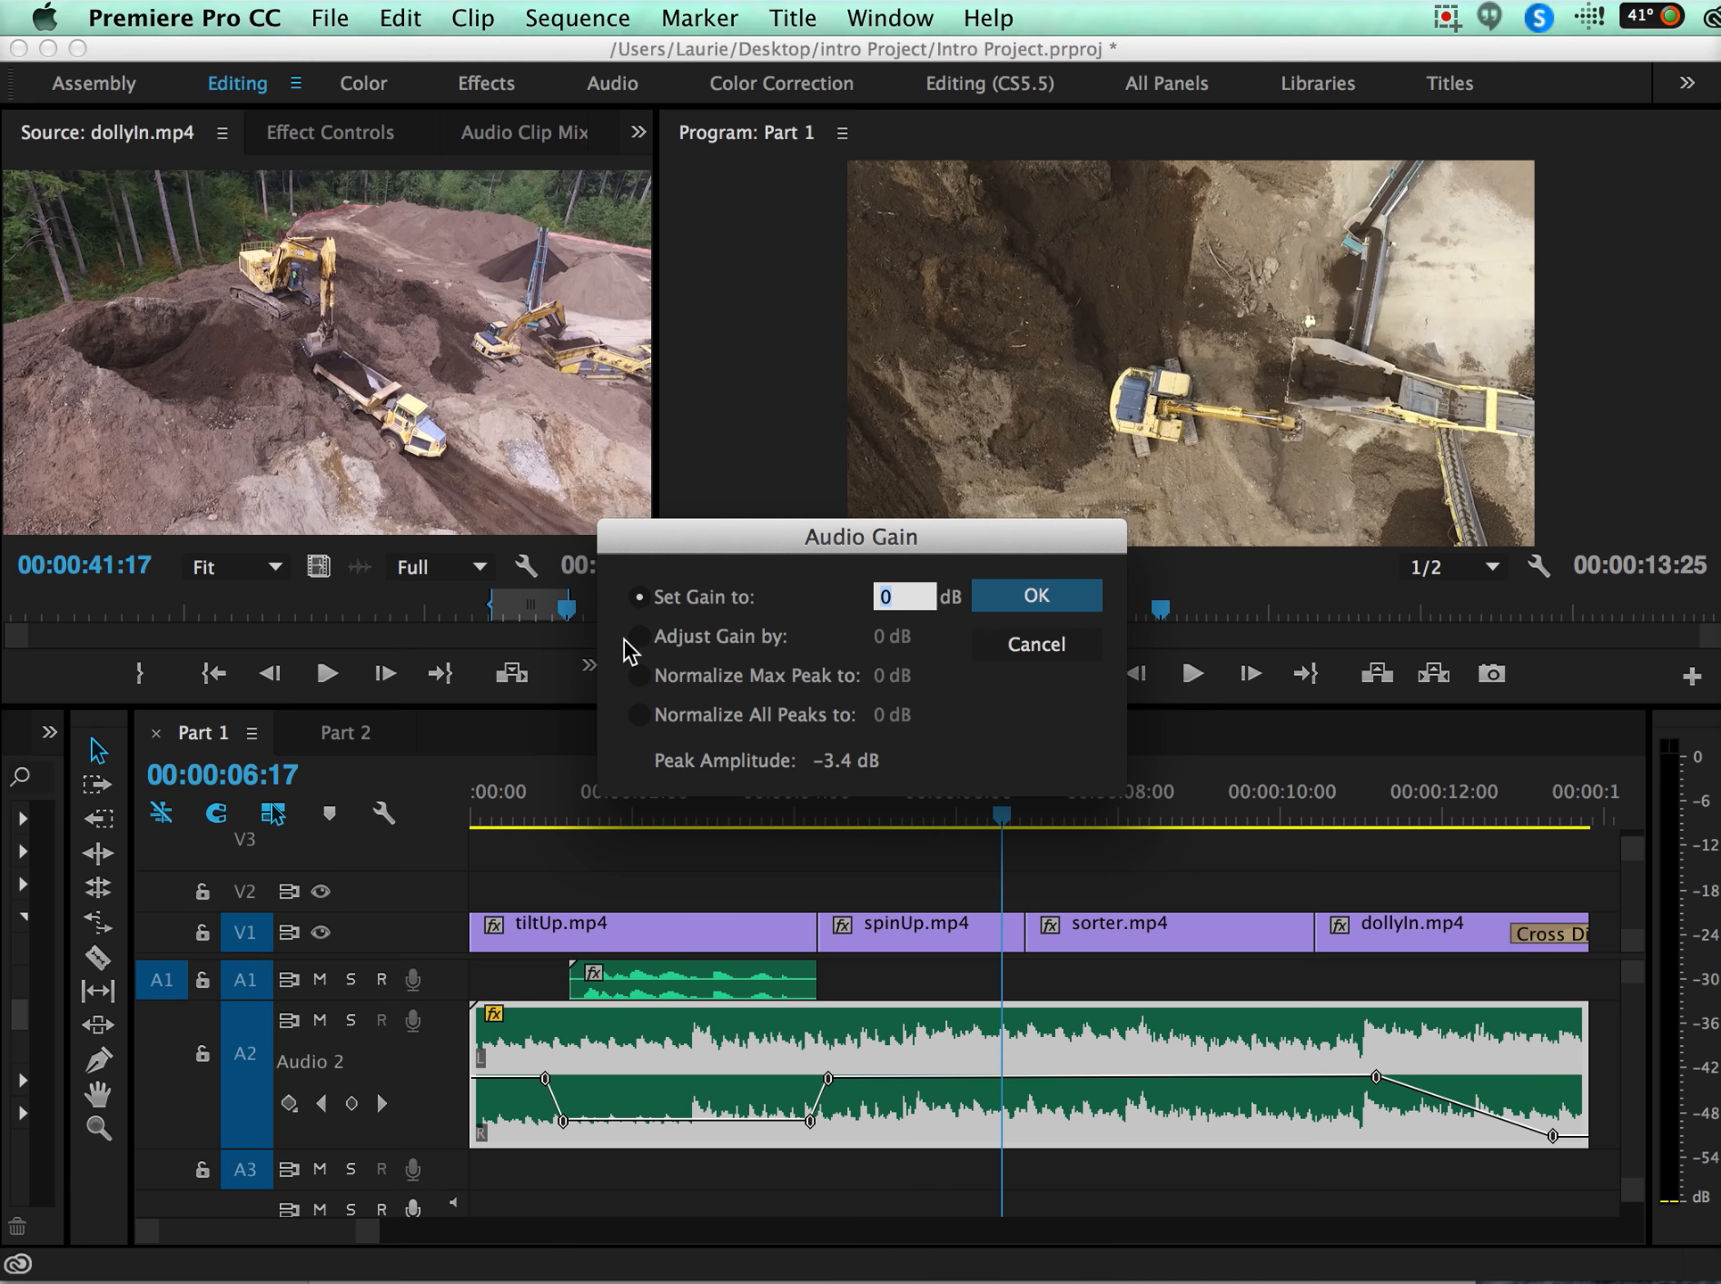
left_click(639, 636)
left_click_drag(880, 639, 922, 636)
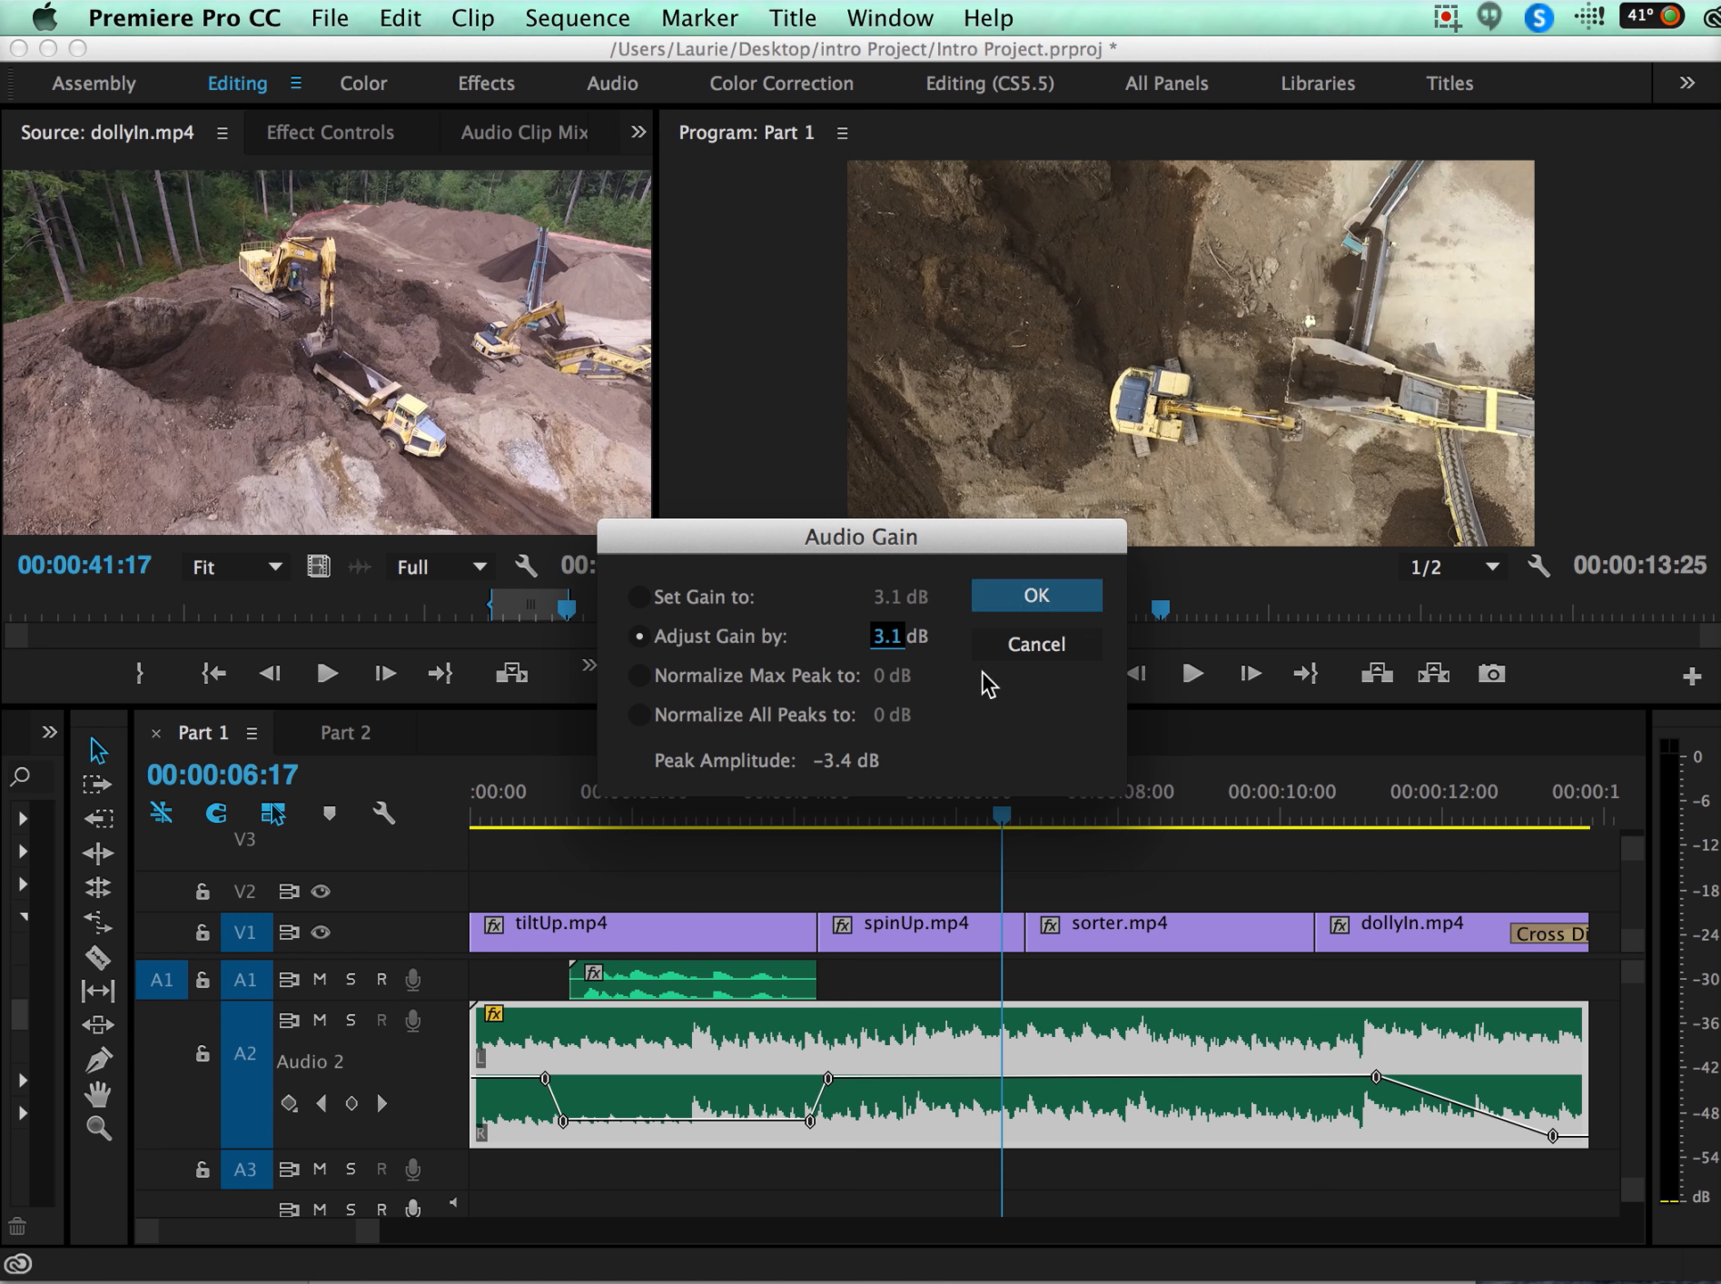
left_click(1037, 596)
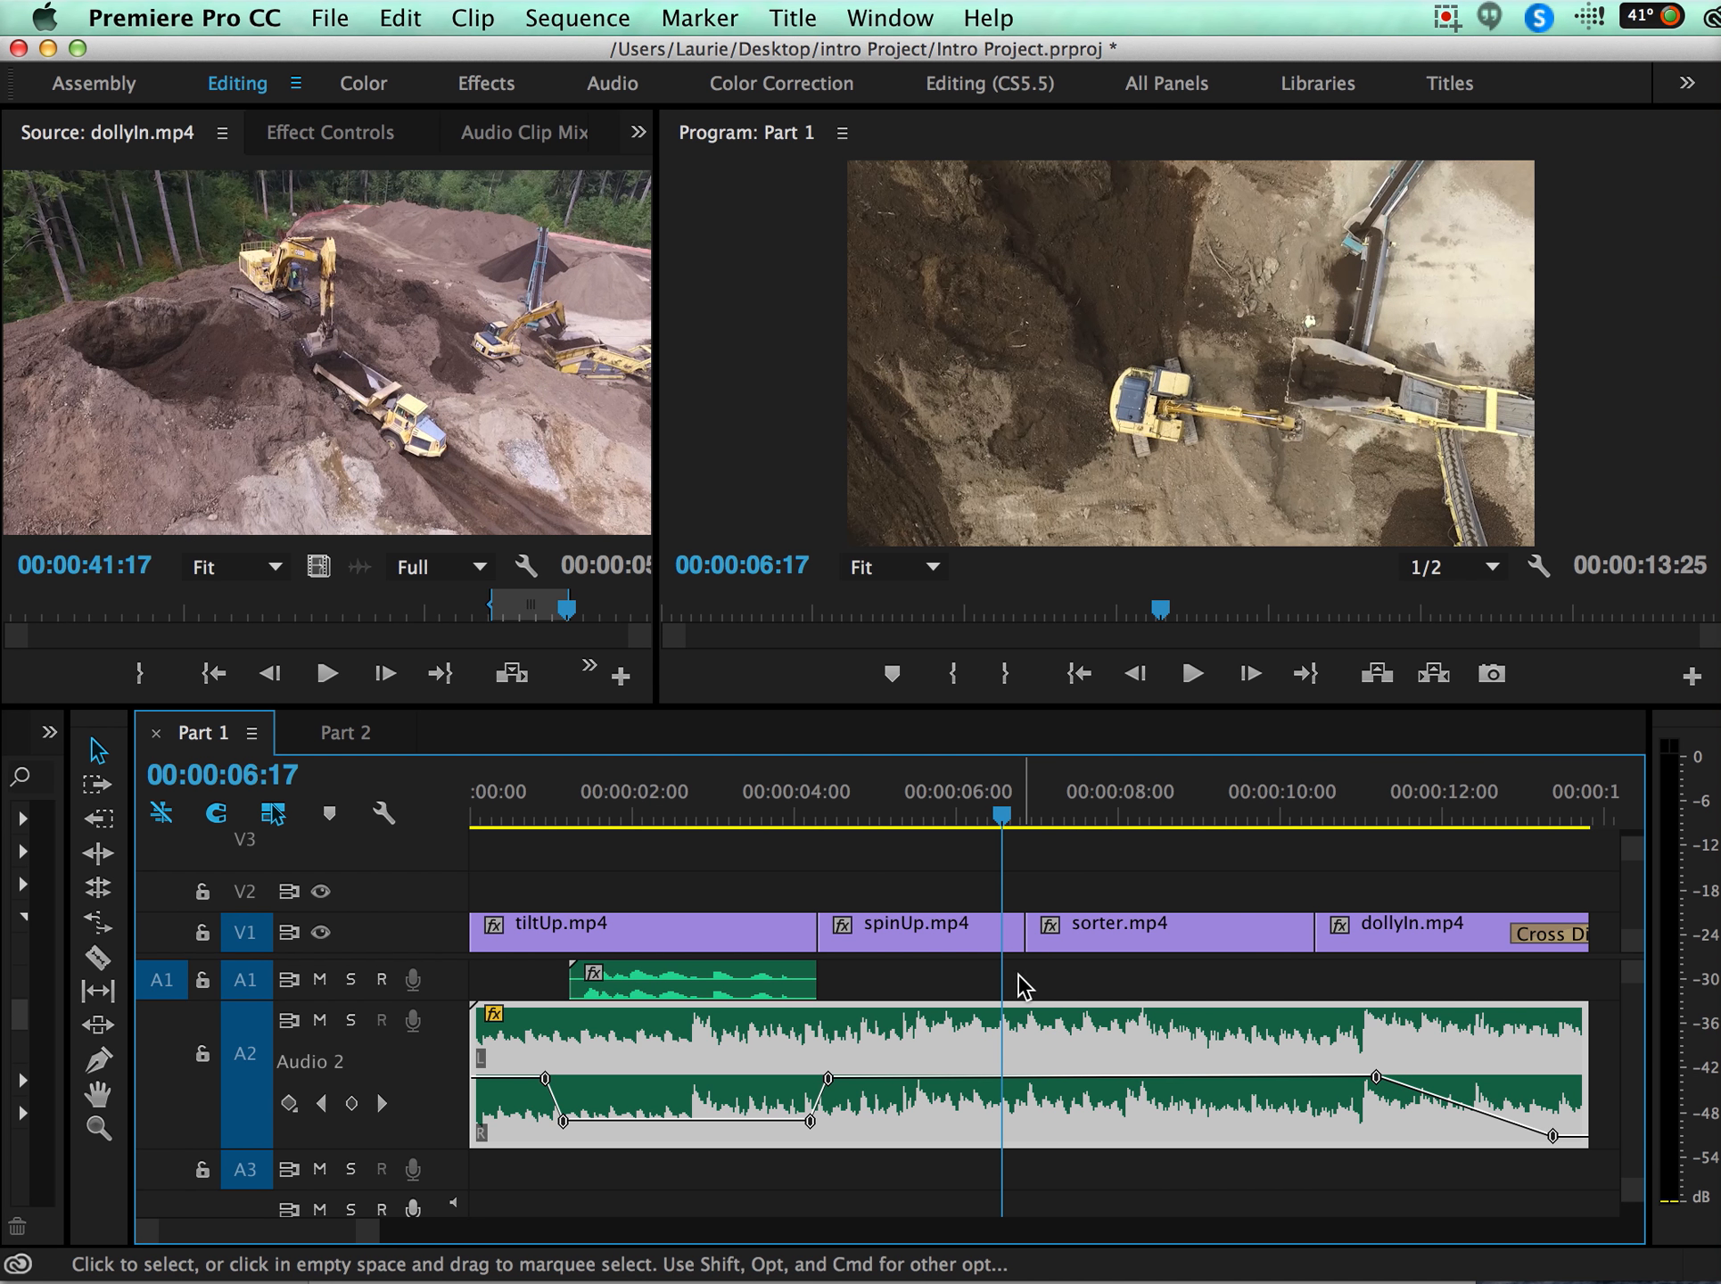
key("space")
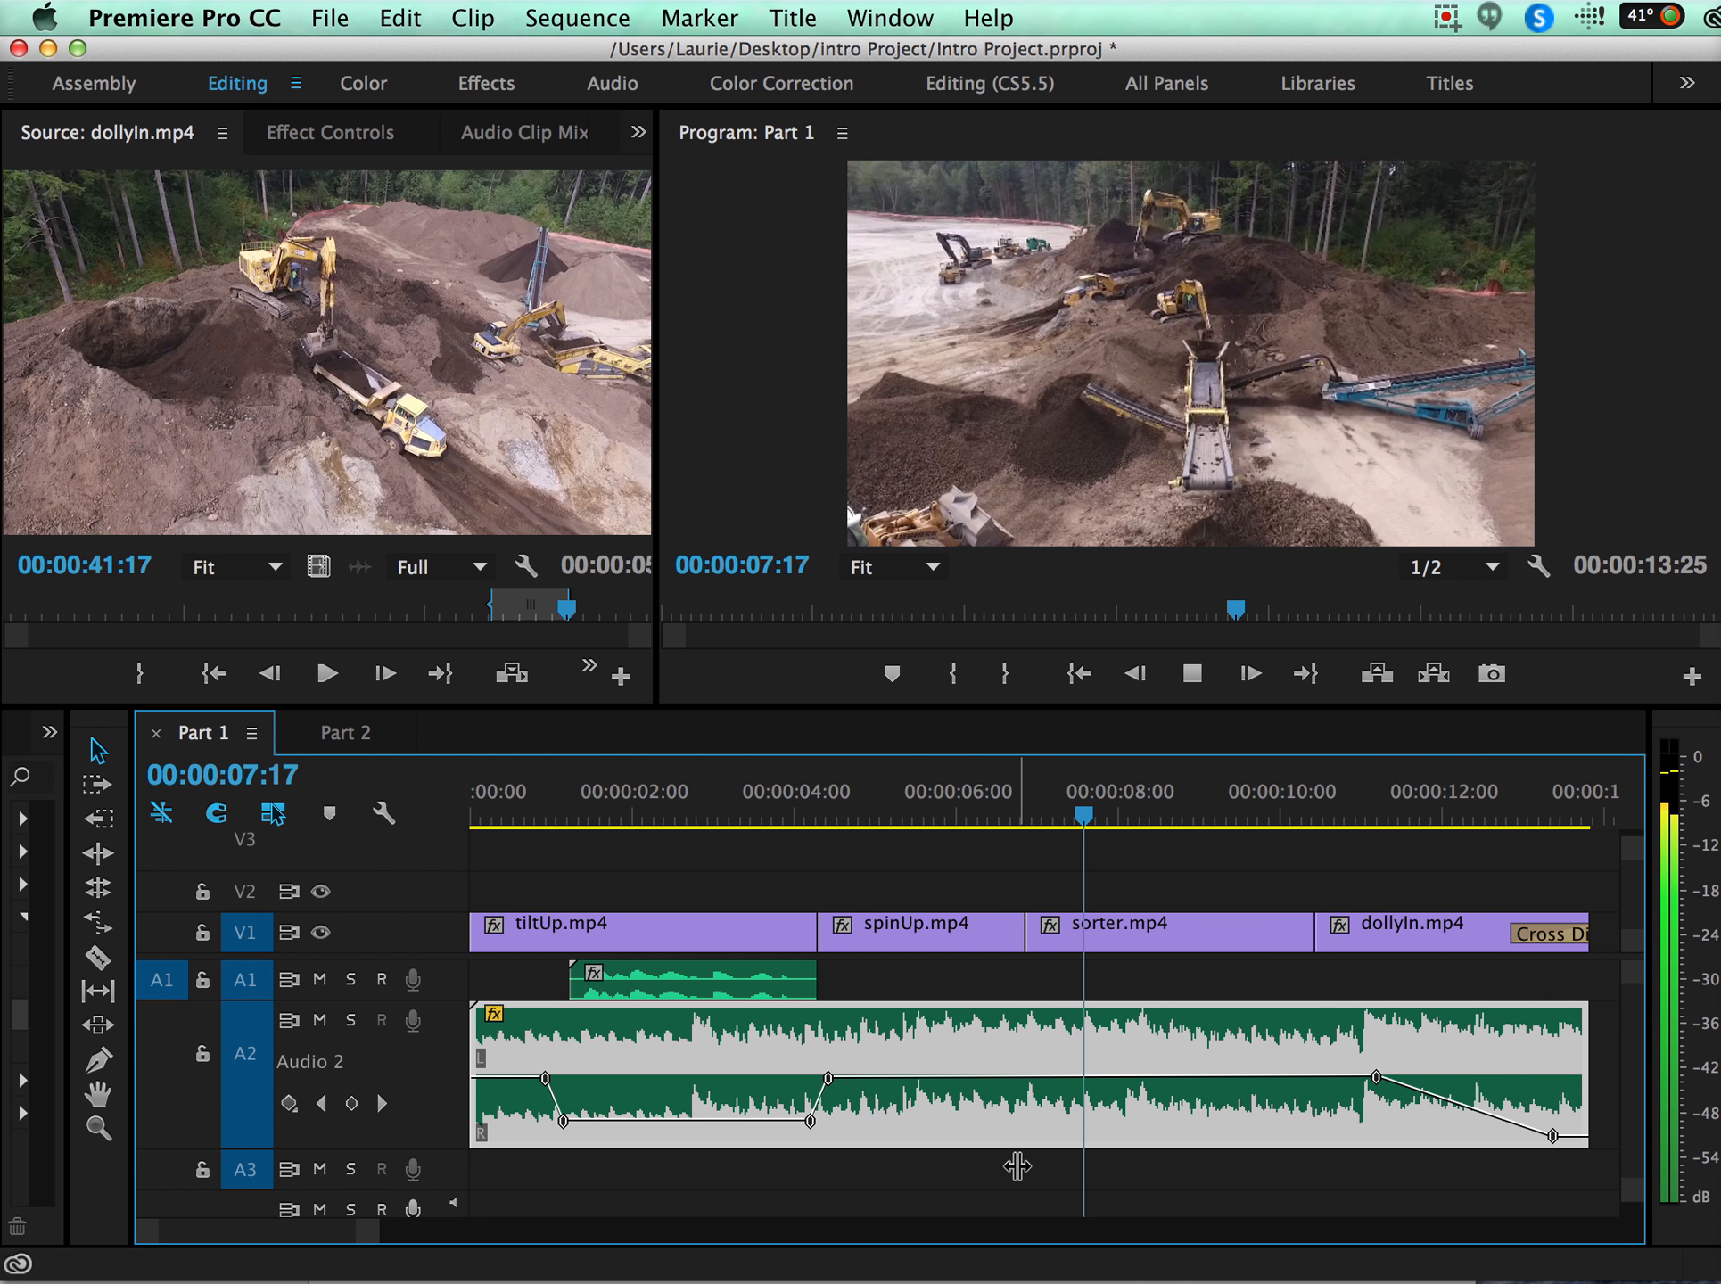
key("space")
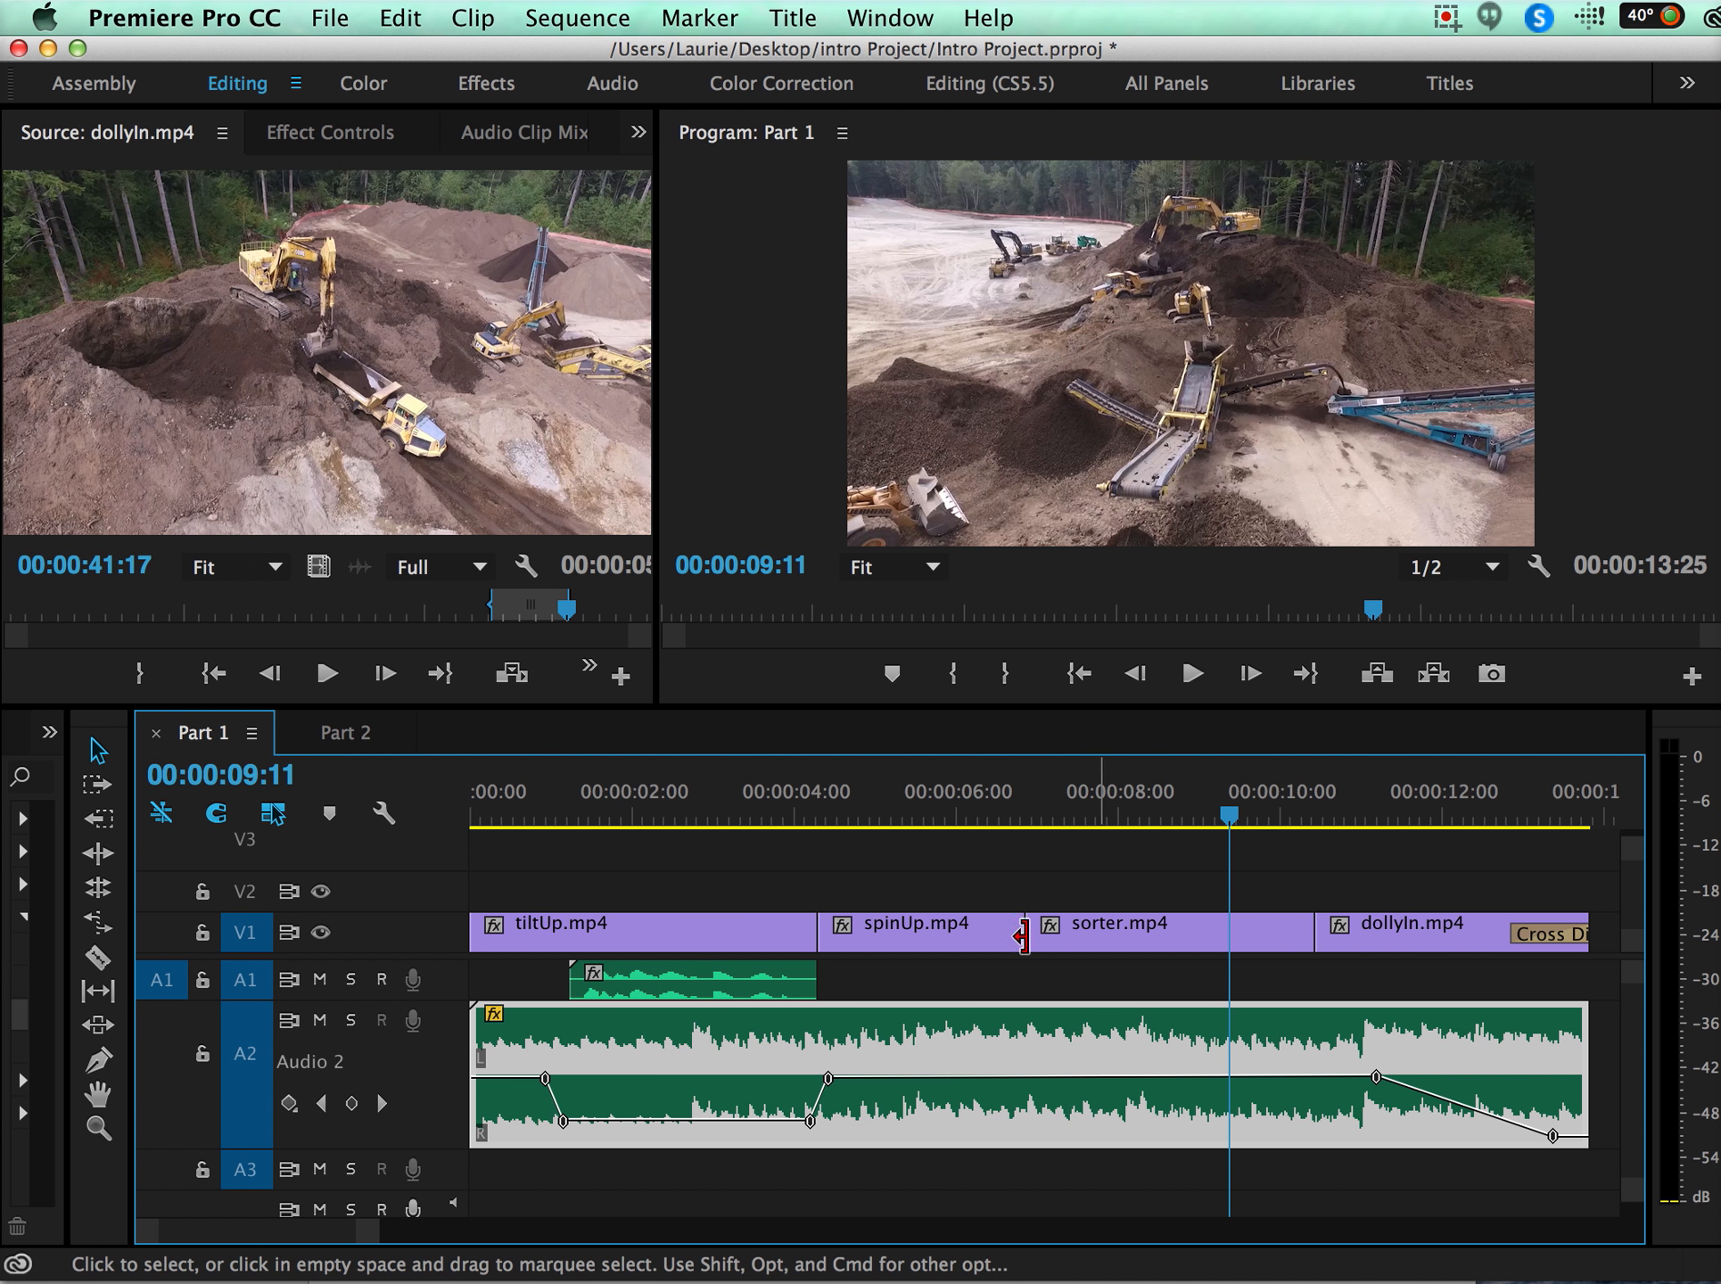
Save the project.
key("super+s")
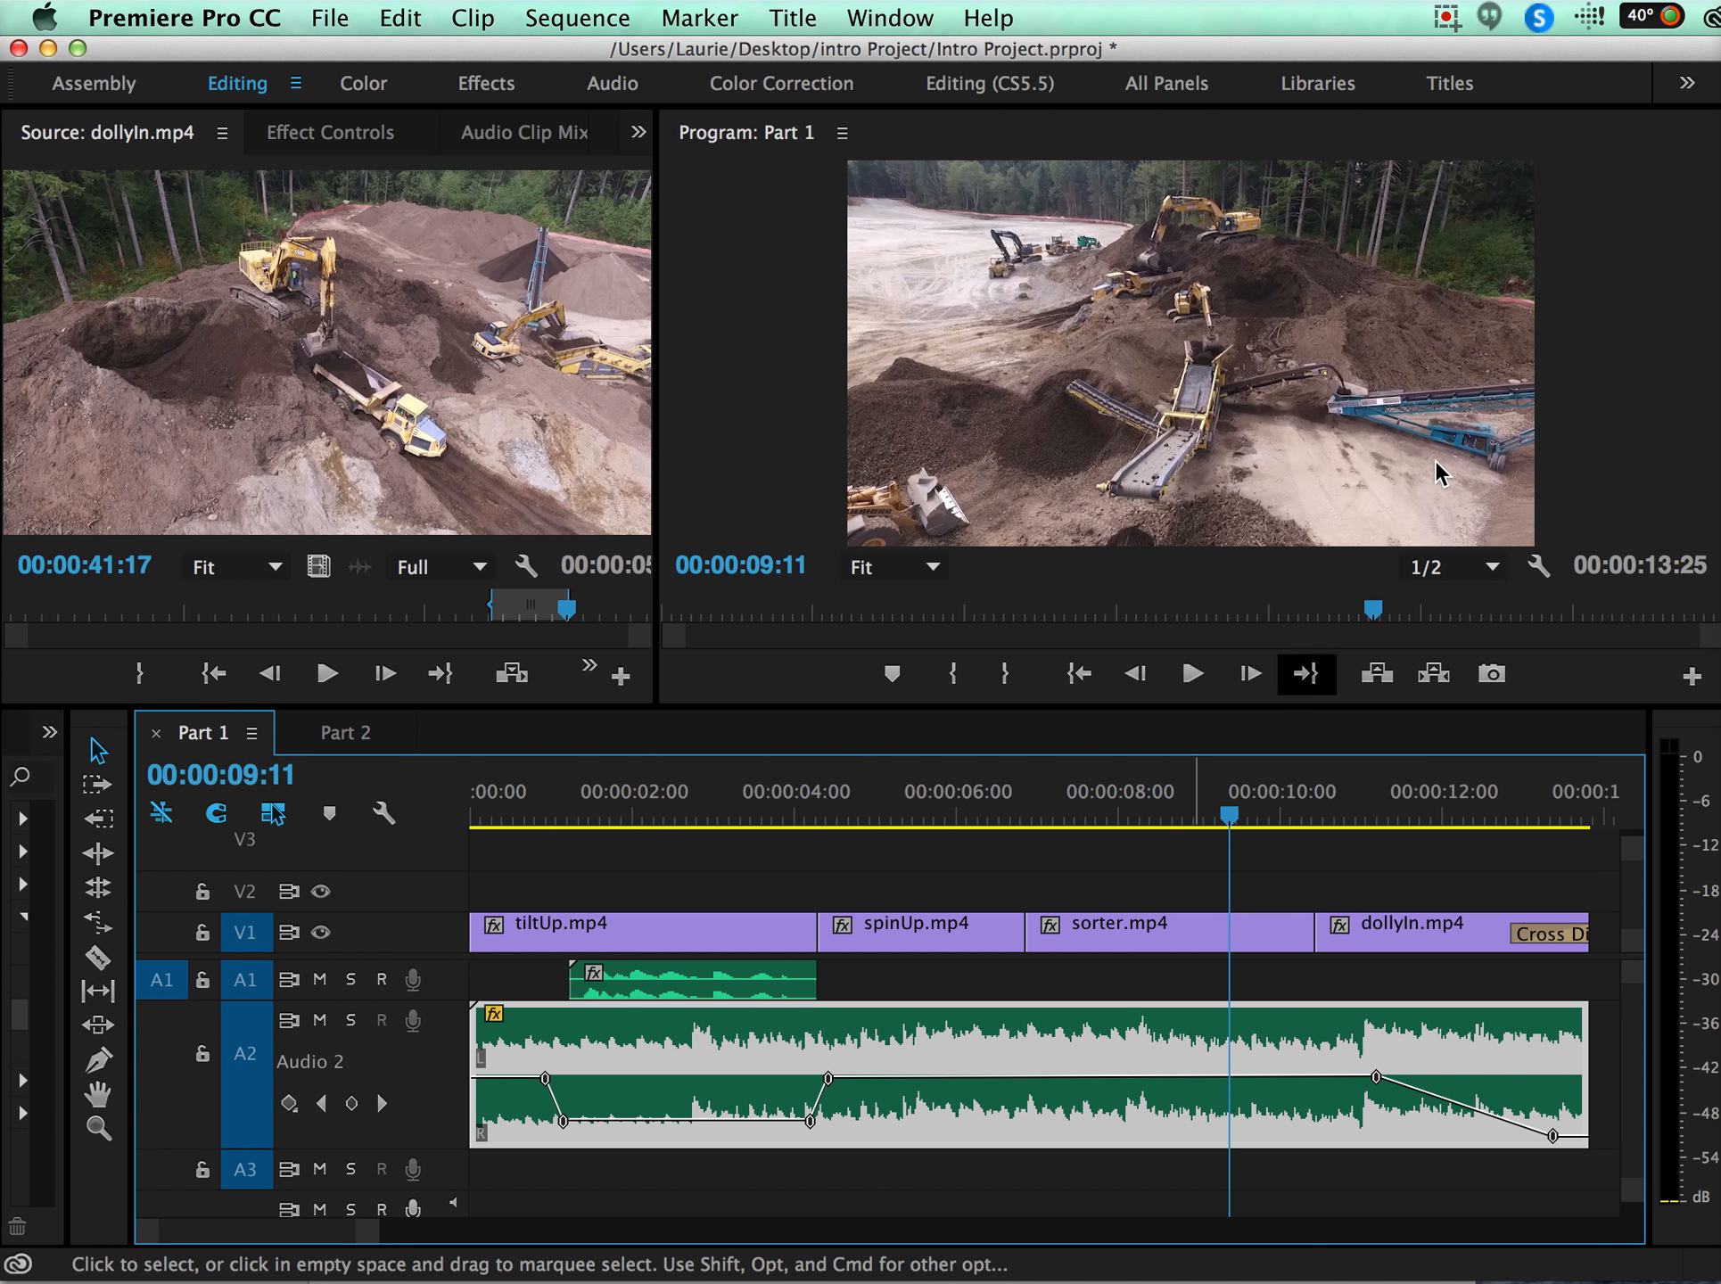